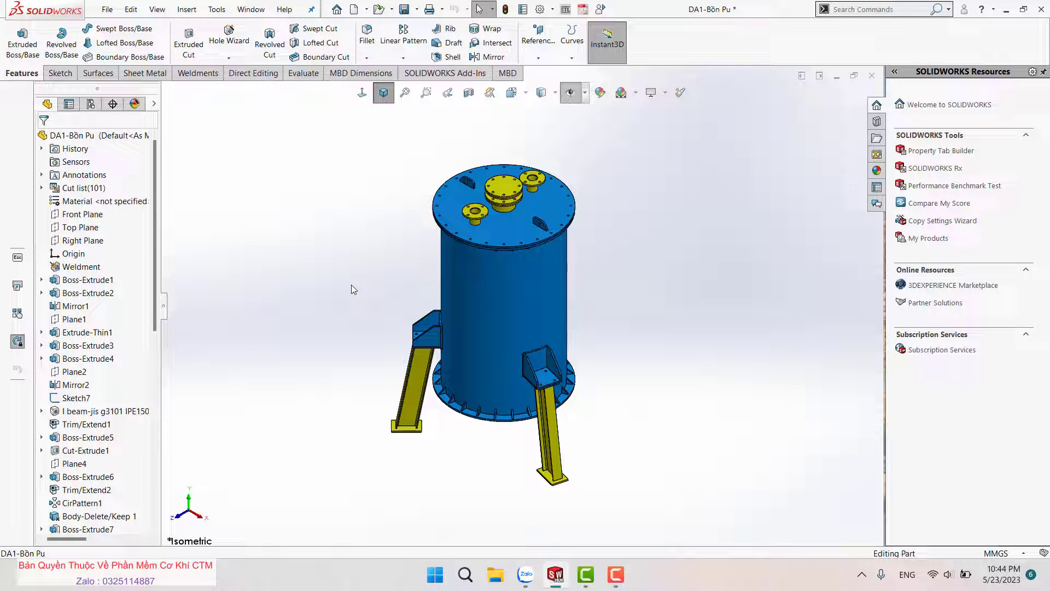
Zoom and orbit around the tank to inspect its legs and a leg bracket face.
scroll(342, 276, down, 5)
mouse_move(342, 276)
middle_down()
mouse_move(530, 305)
mouse_move(486, 314)
middle_up()
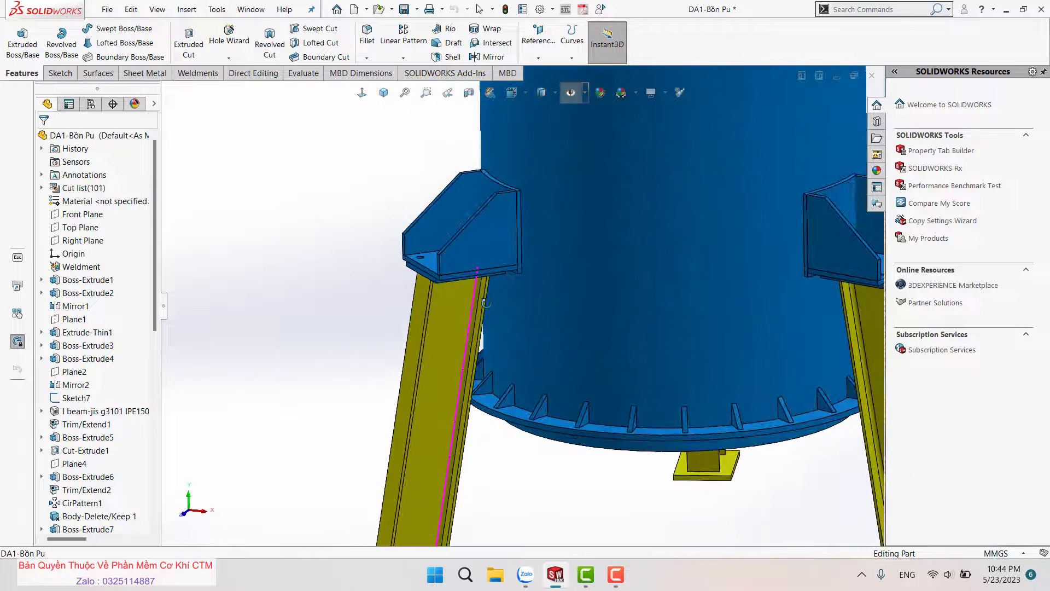
scroll(486, 315, up, 2)
scroll(485, 314, up, 2)
scroll(383, 284, up, 1)
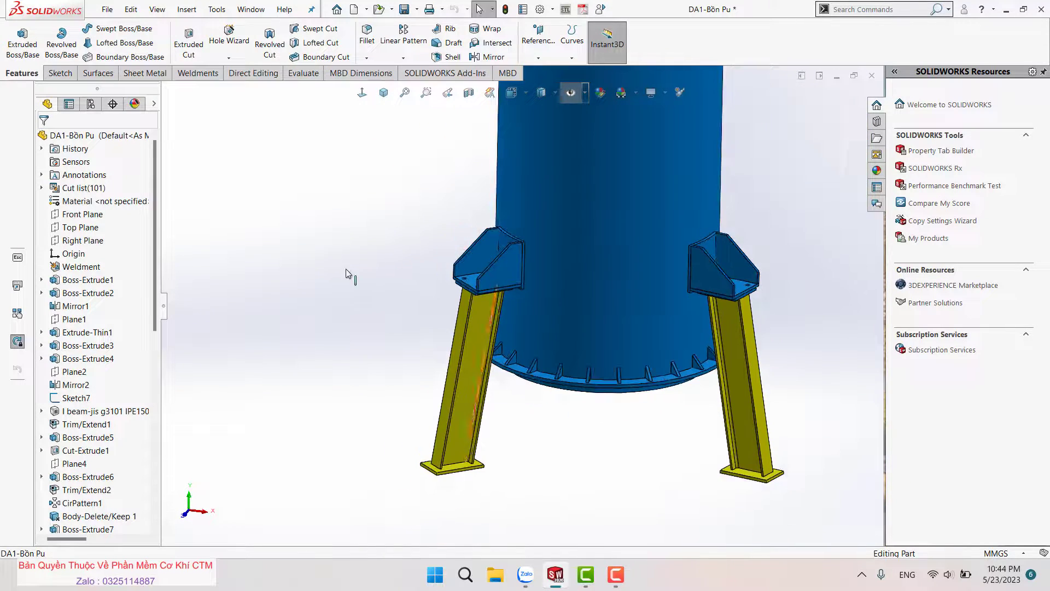
scroll(372, 265, up, 3)
scroll(517, 274, down, 6)
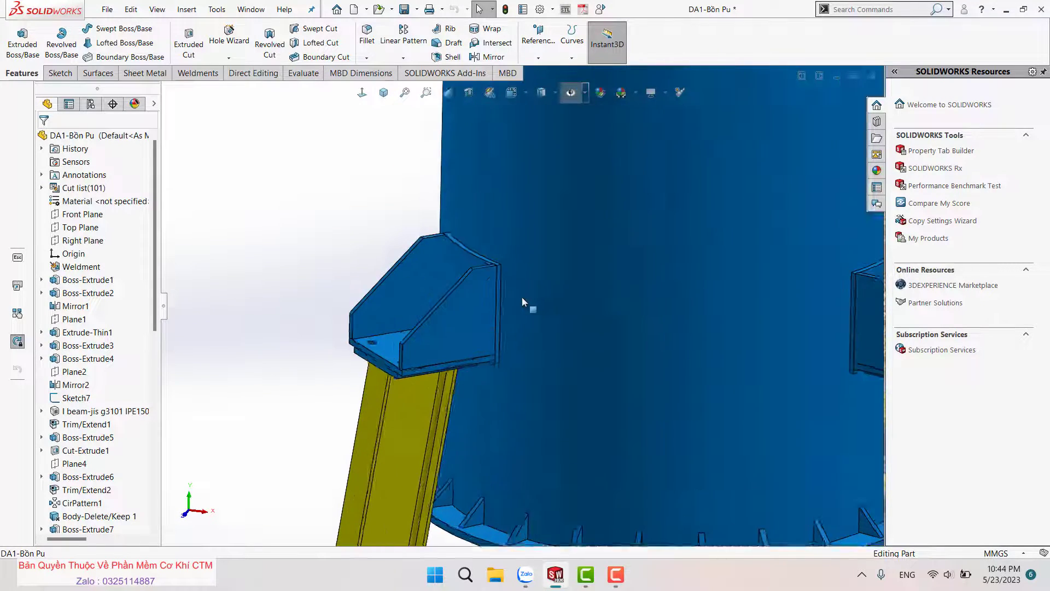
scroll(520, 298, up, 2)
middle_drag(520, 298, 448, 284)
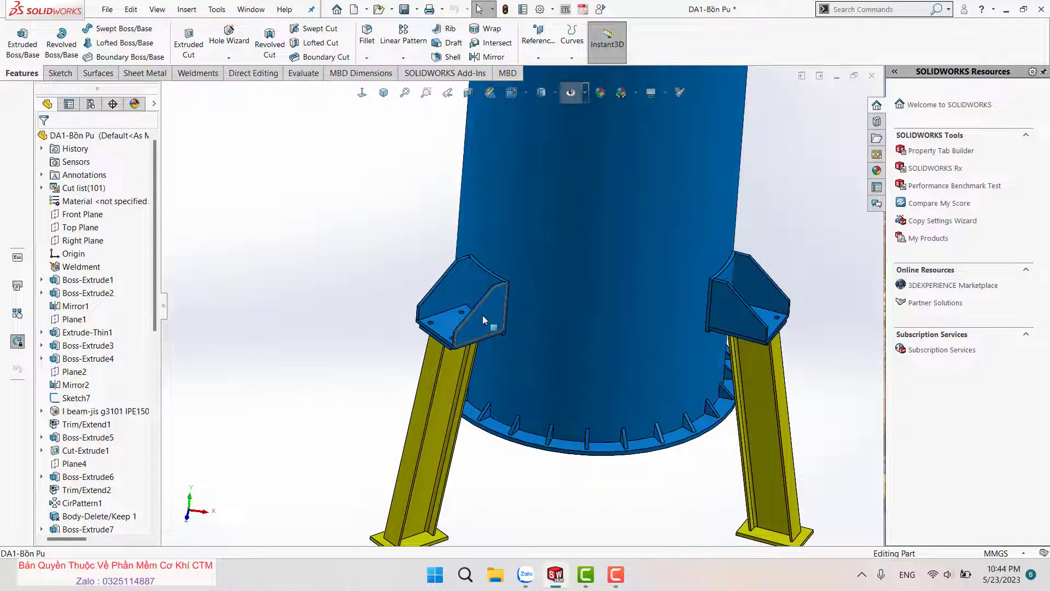
click(447, 283)
click(379, 252)
View the legs from a new angle, then show the New document options.
scroll(502, 325, down, 3)
scroll(465, 285, down, 2)
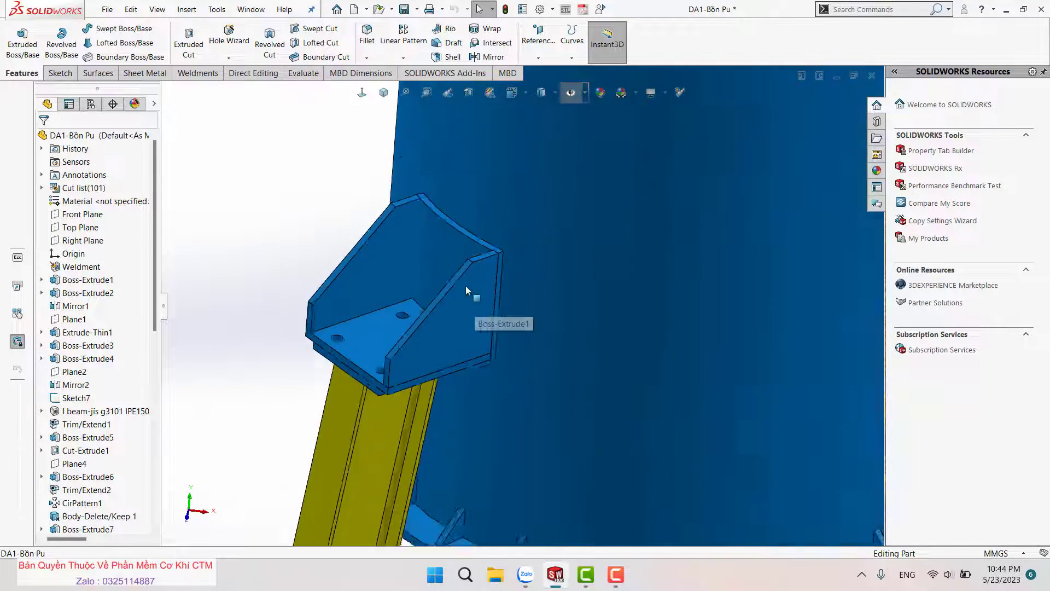
scroll(478, 291, down, 2)
scroll(493, 308, down, 3)
scroll(508, 323, up, 1)
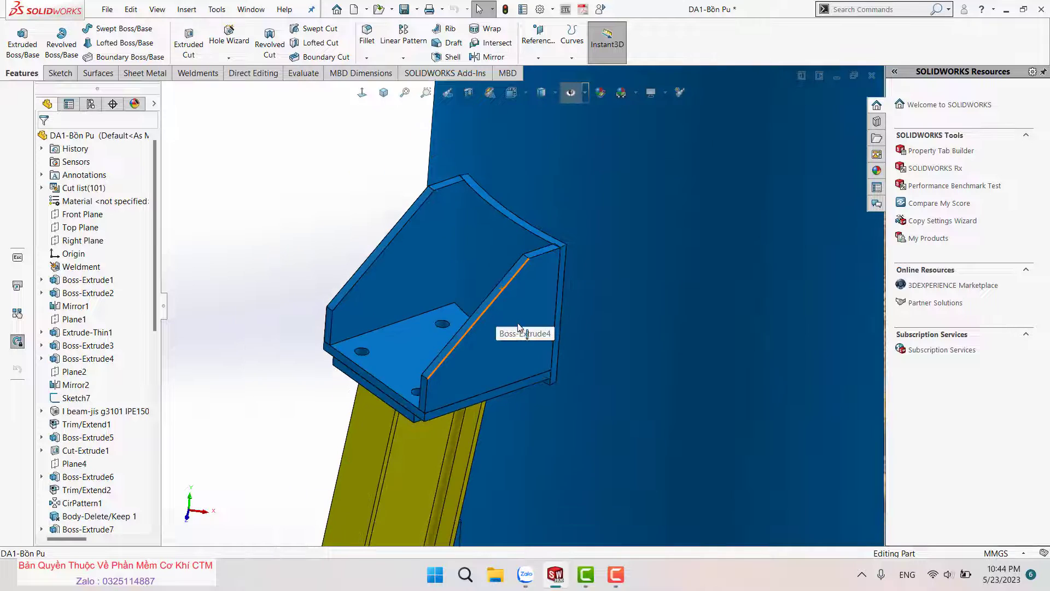
scroll(354, 246, up, 4)
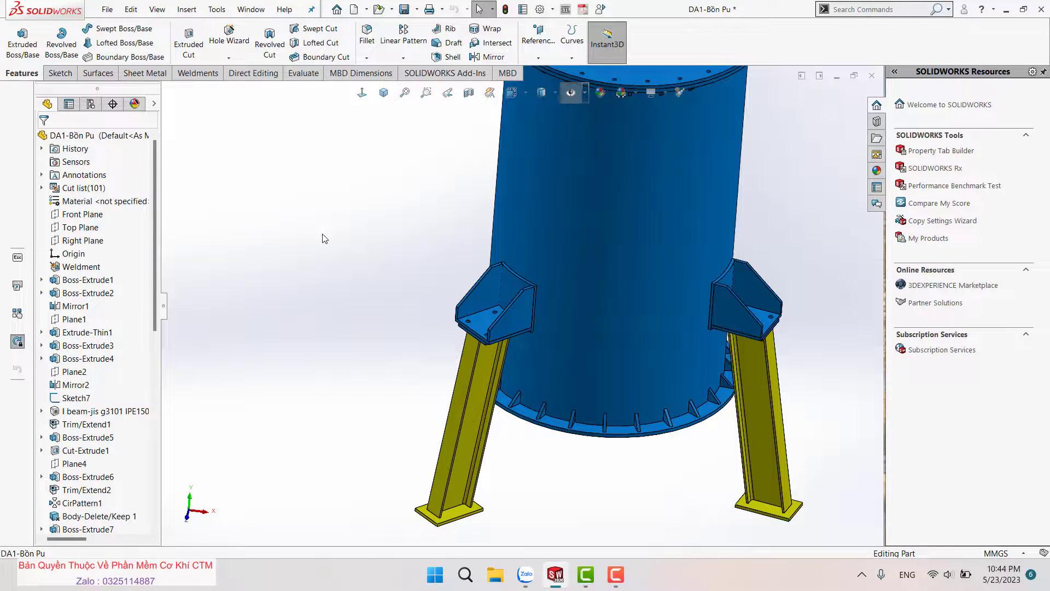
middle_drag(487, 382, 492, 355)
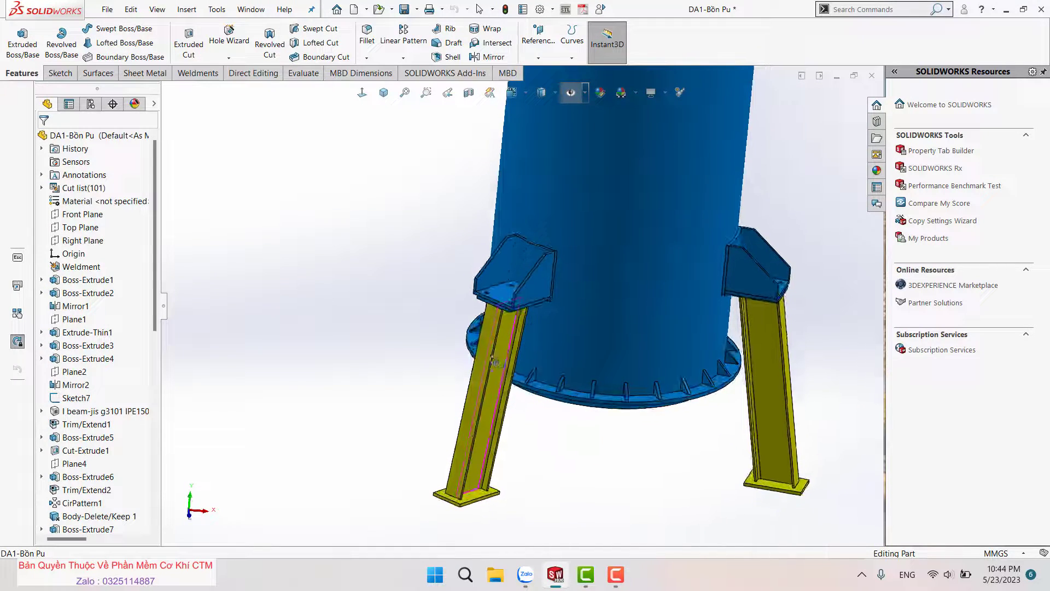
click(366, 11)
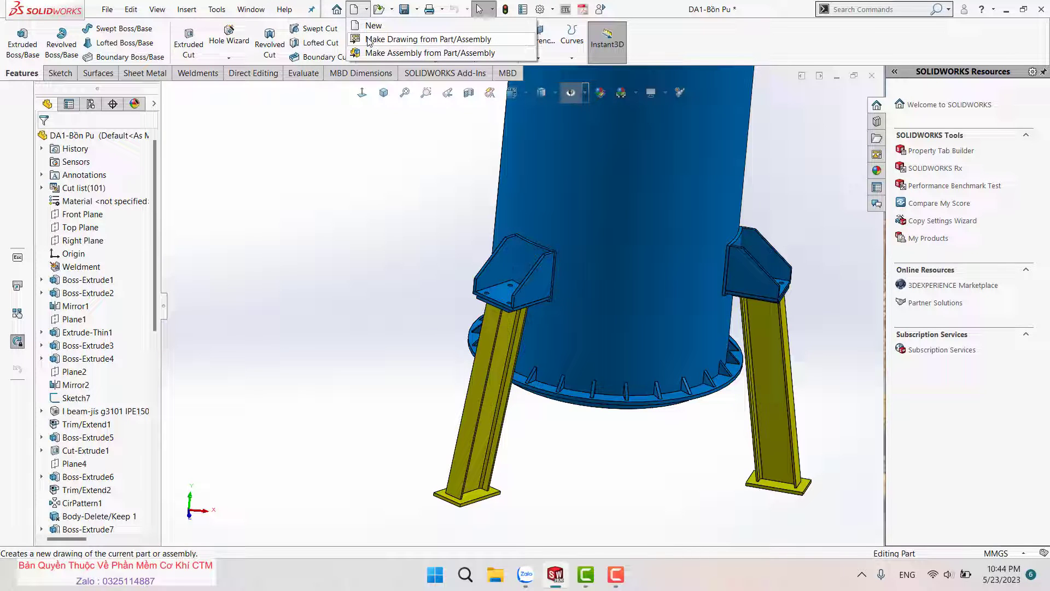
Make a new drawing from the DA1-Bồn Pu part using the A3-NGANG template.
click(368, 40)
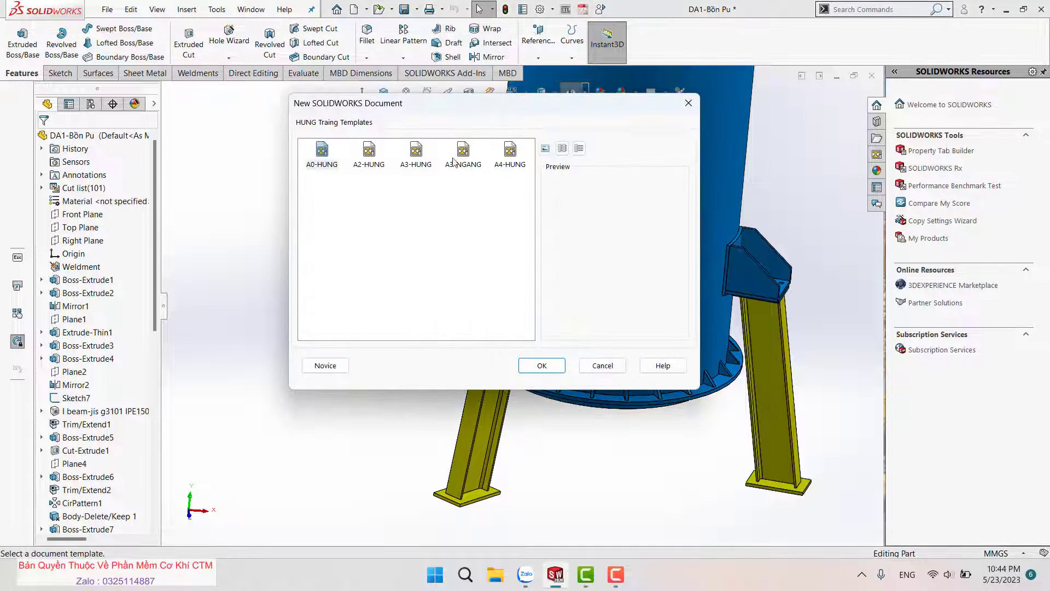
click(462, 155)
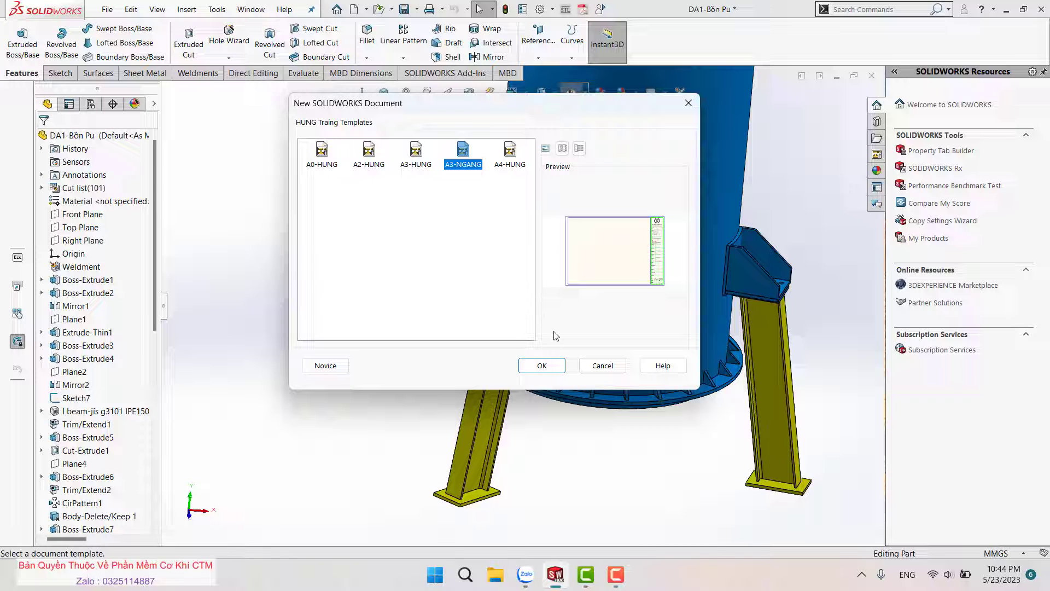
click(539, 370)
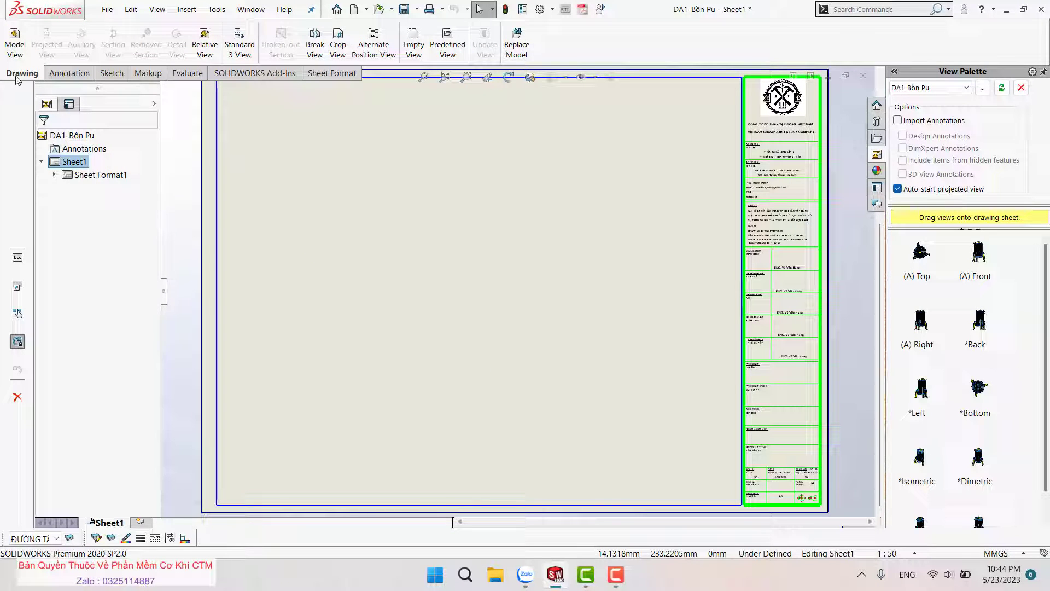
Start a tank model view in the current configuration, limited to the Boss-Extrude4 gusset body.
click(15, 43)
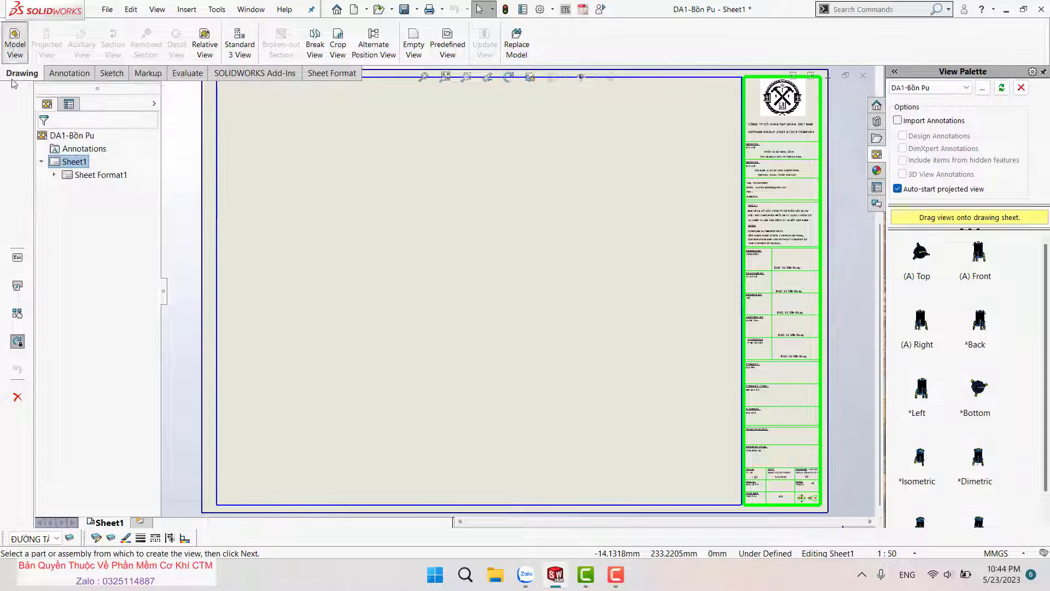
double_click(108, 249)
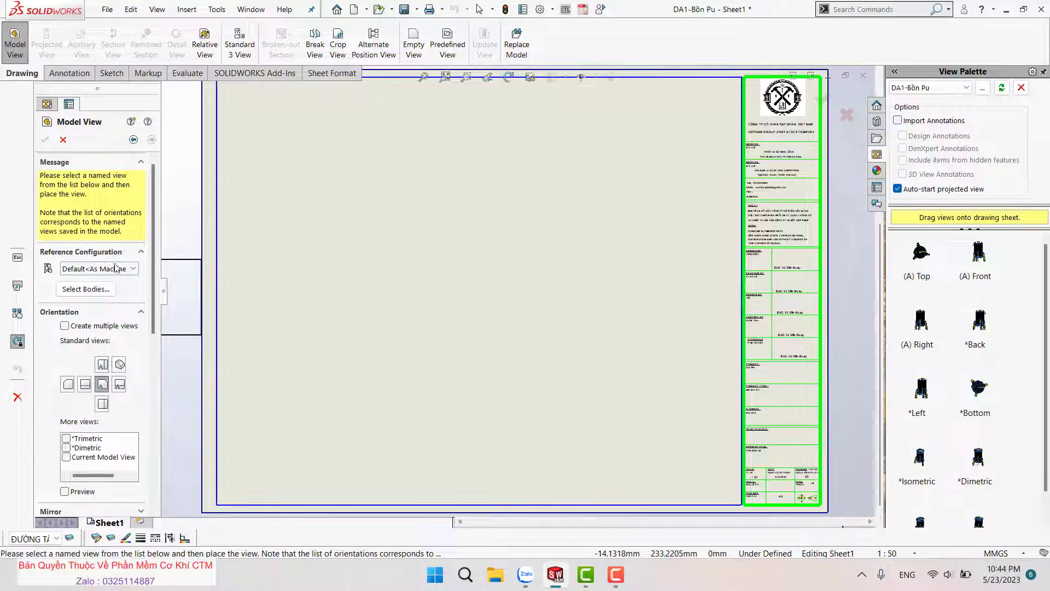
click(85, 272)
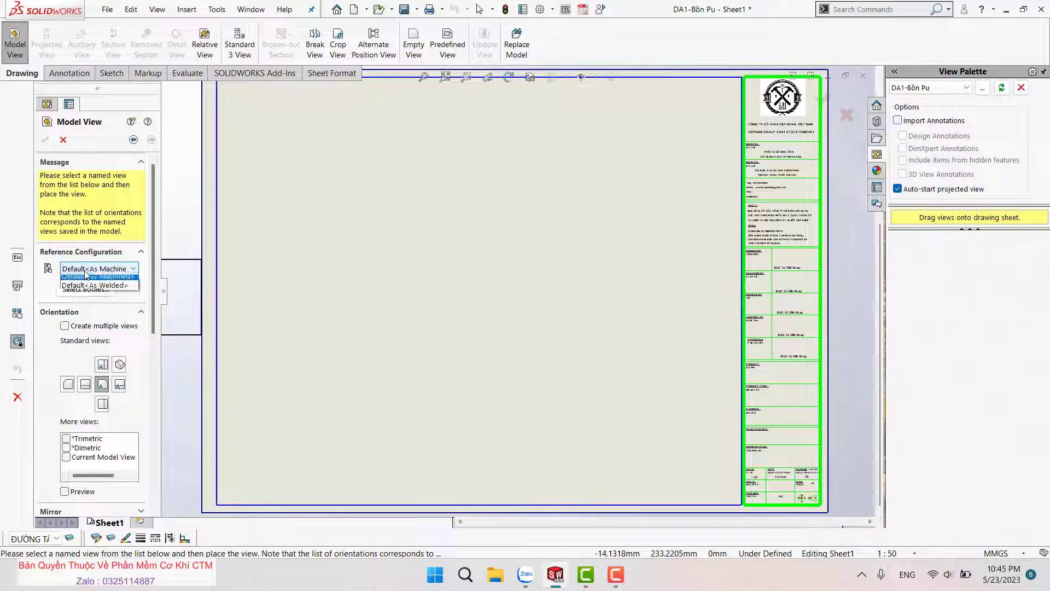
click(86, 274)
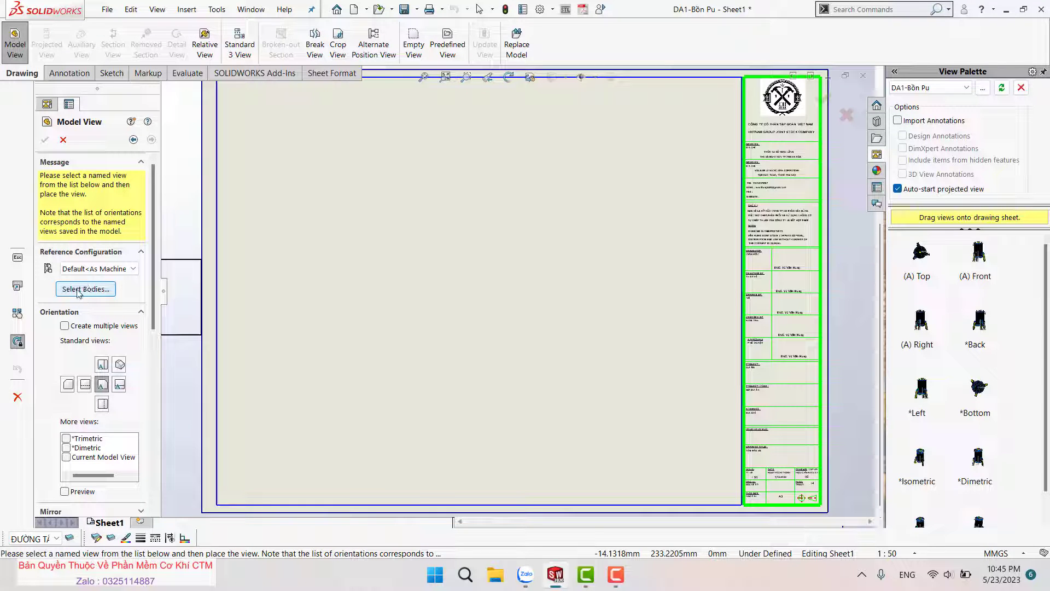
click(77, 290)
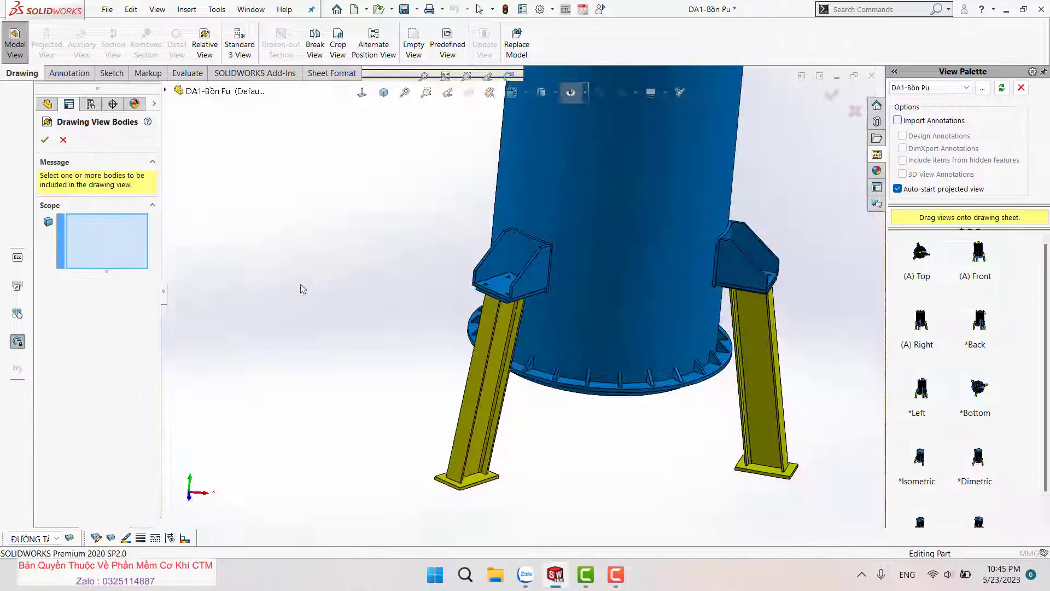
scroll(549, 316, down, 3)
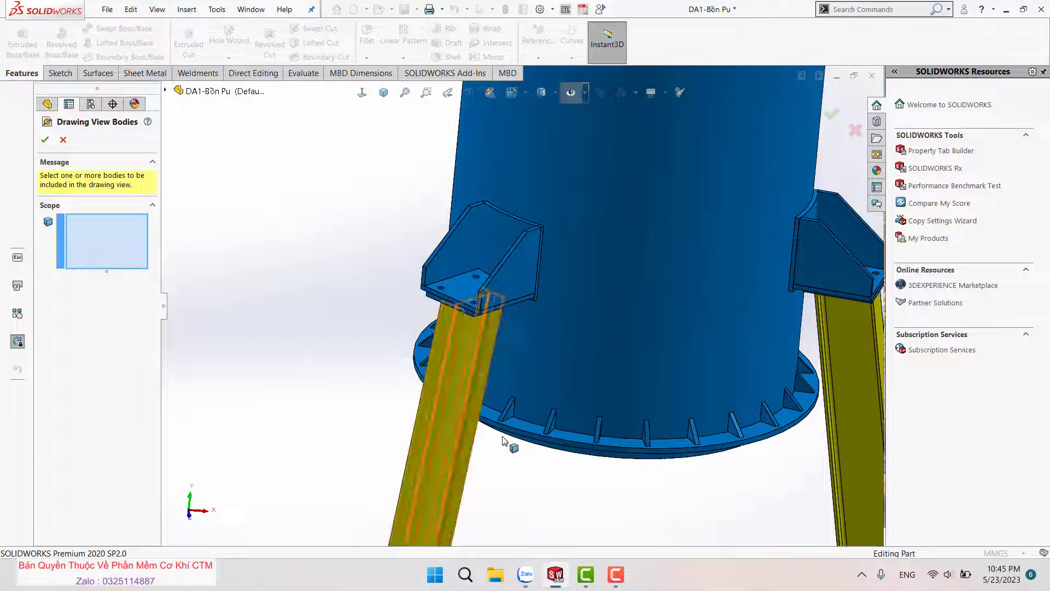
scroll(592, 354, down, 2)
scroll(510, 347, down, 2)
scroll(461, 245, down, 2)
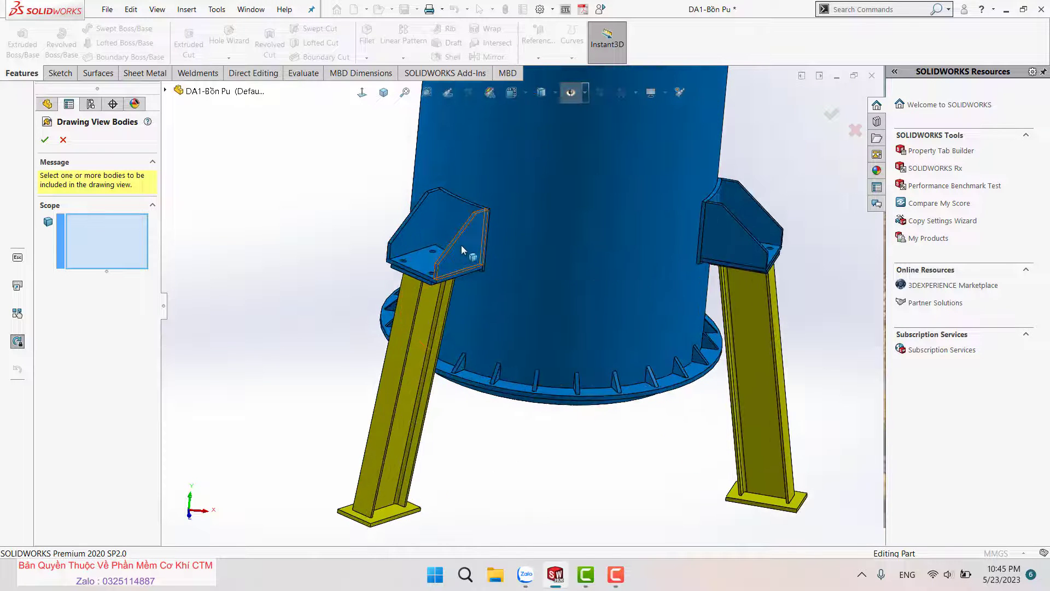
click(472, 251)
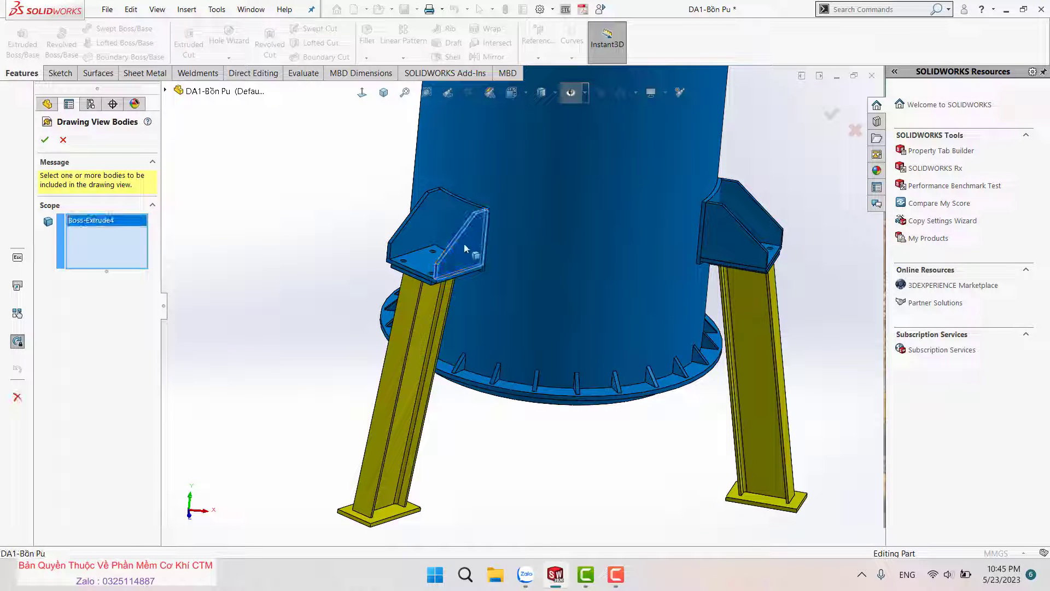
click(51, 142)
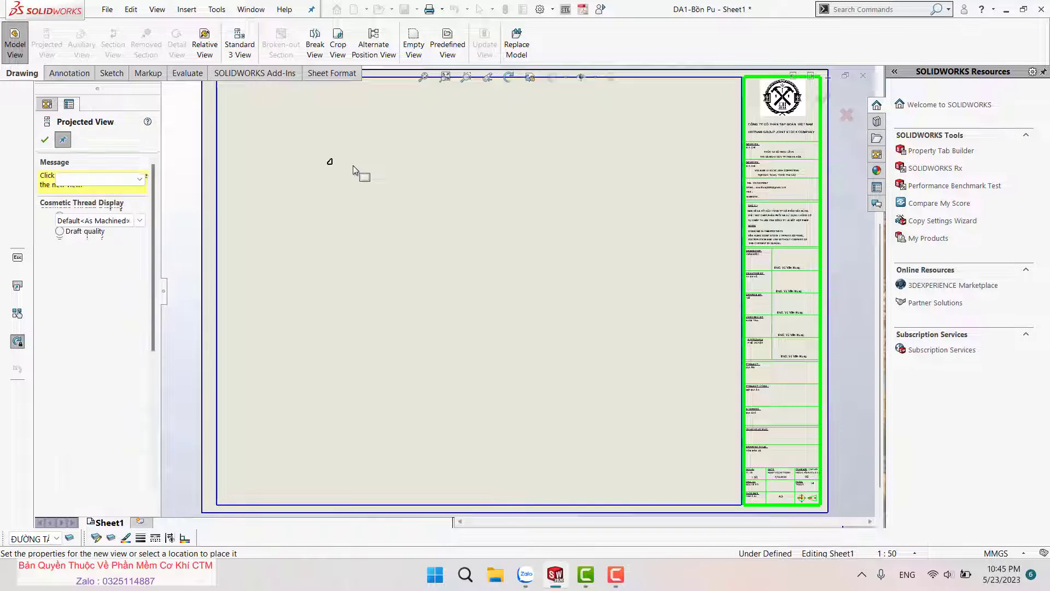
Place the gusset plate view at custom scale 1:2 and nudge it lower on Sheet1.
click(350, 170)
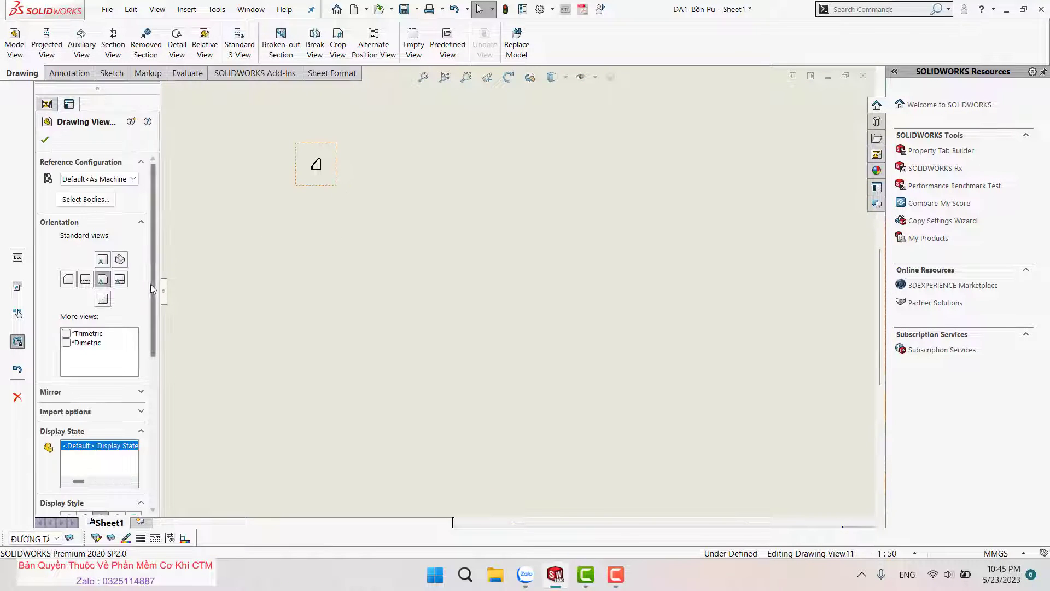
scroll(152, 289, down, 3)
scroll(153, 288, down, 3)
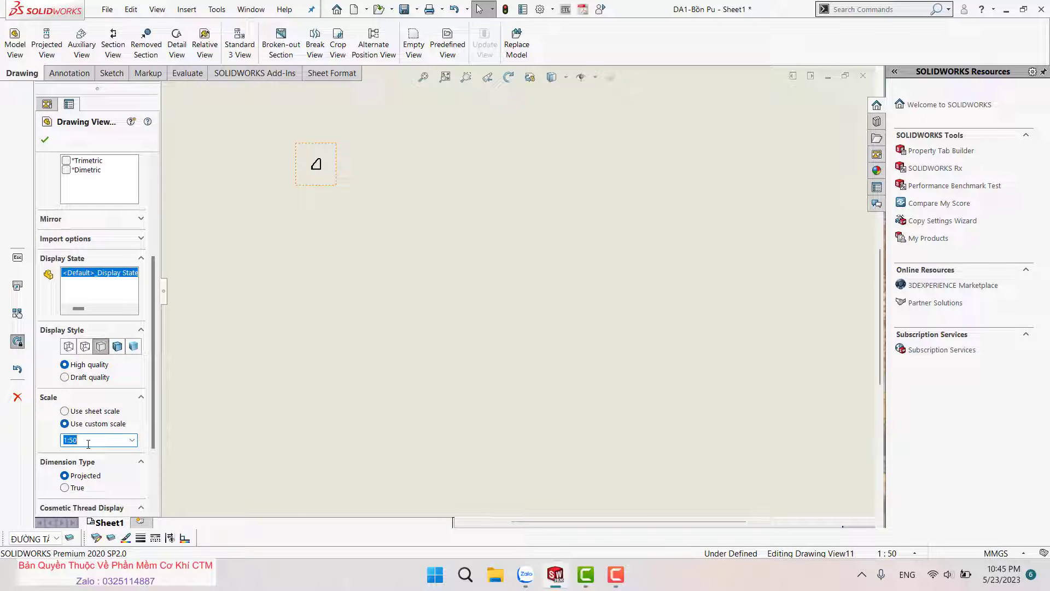
key(BackSpace)
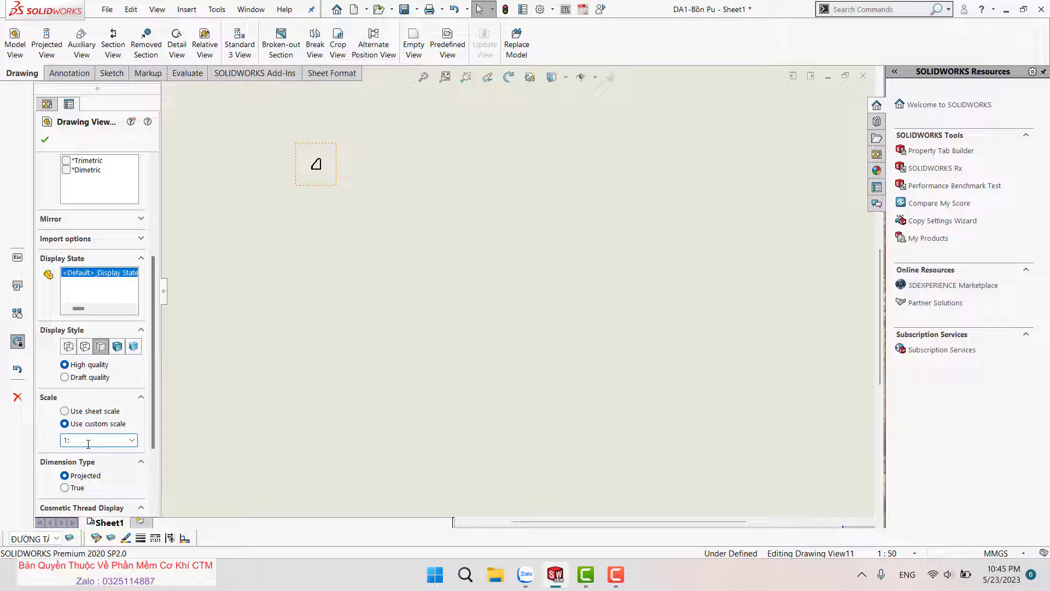
text(2)
key(Return)
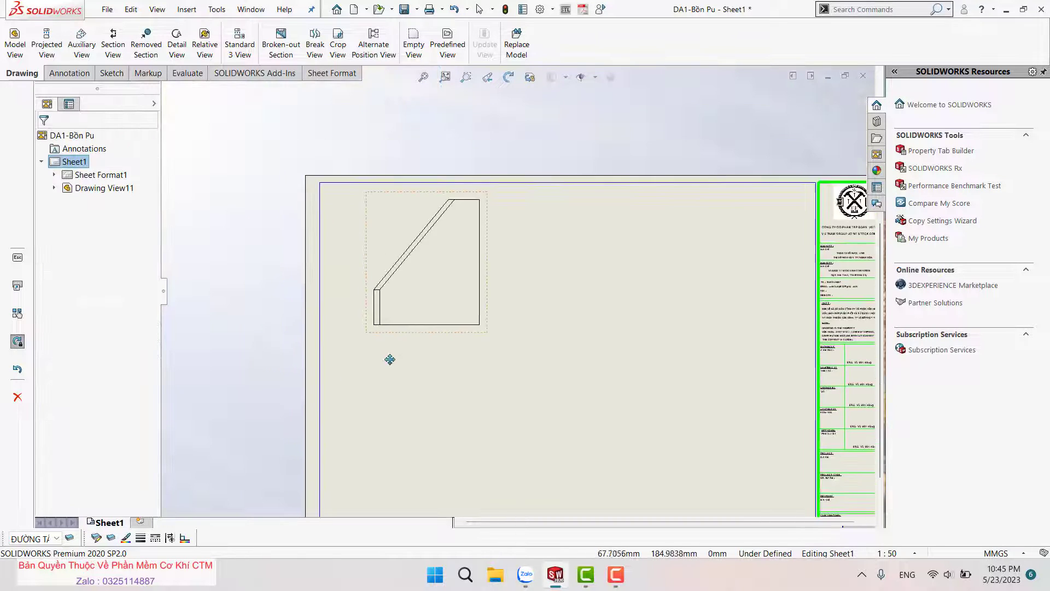
drag(436, 262, 436, 281)
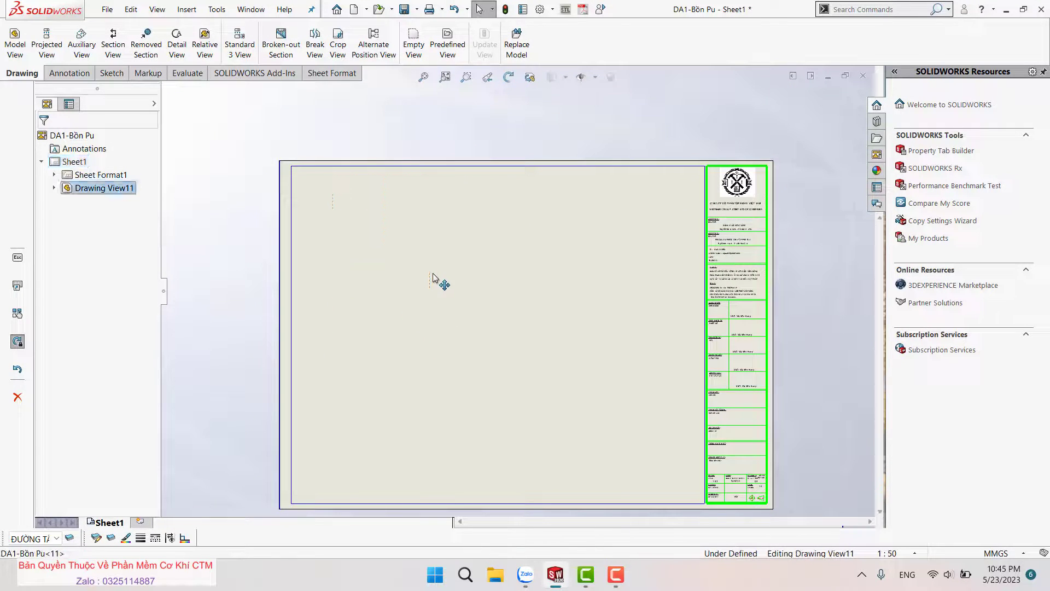
click(316, 245)
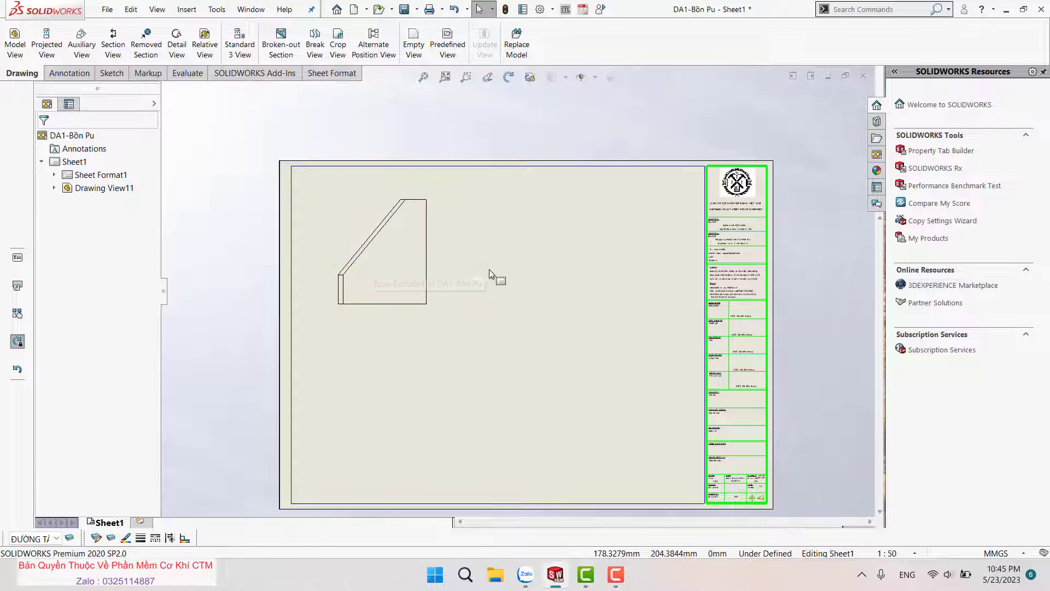
scroll(489, 269, down, 1)
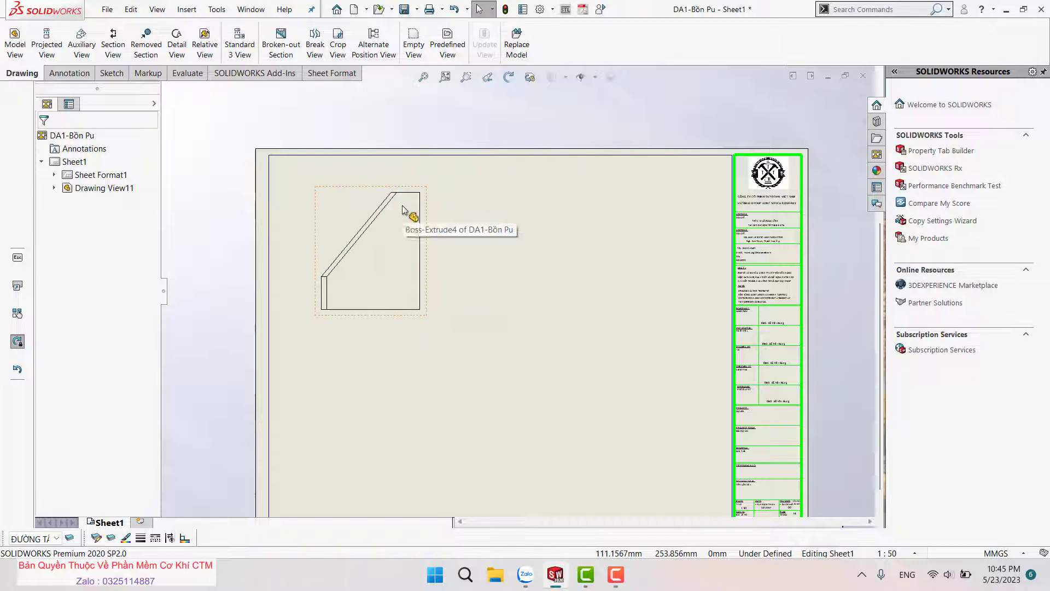
click(533, 254)
middle_drag(476, 255, 464, 238)
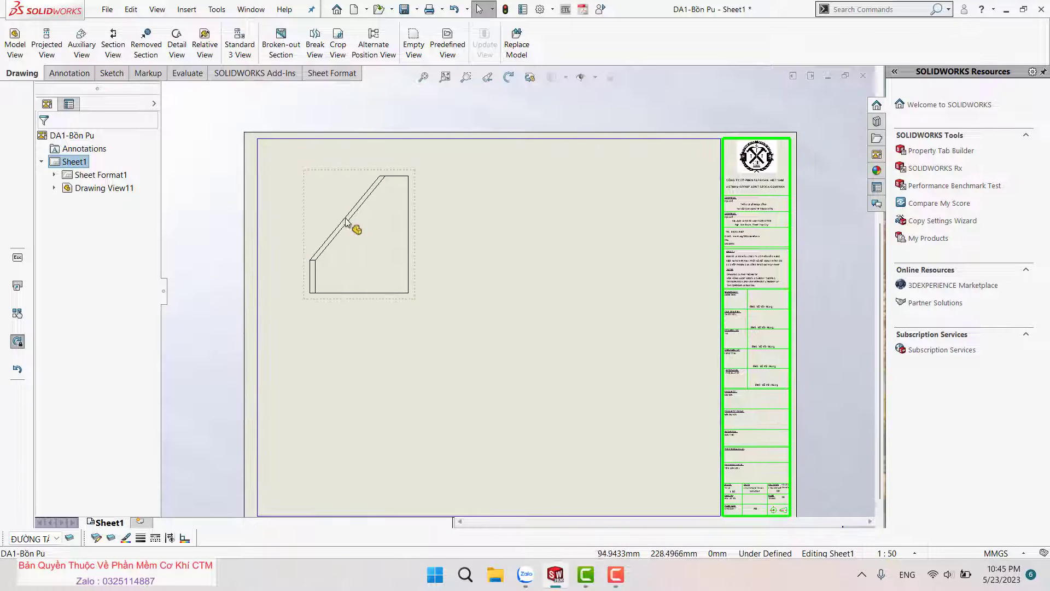
key(Escape)
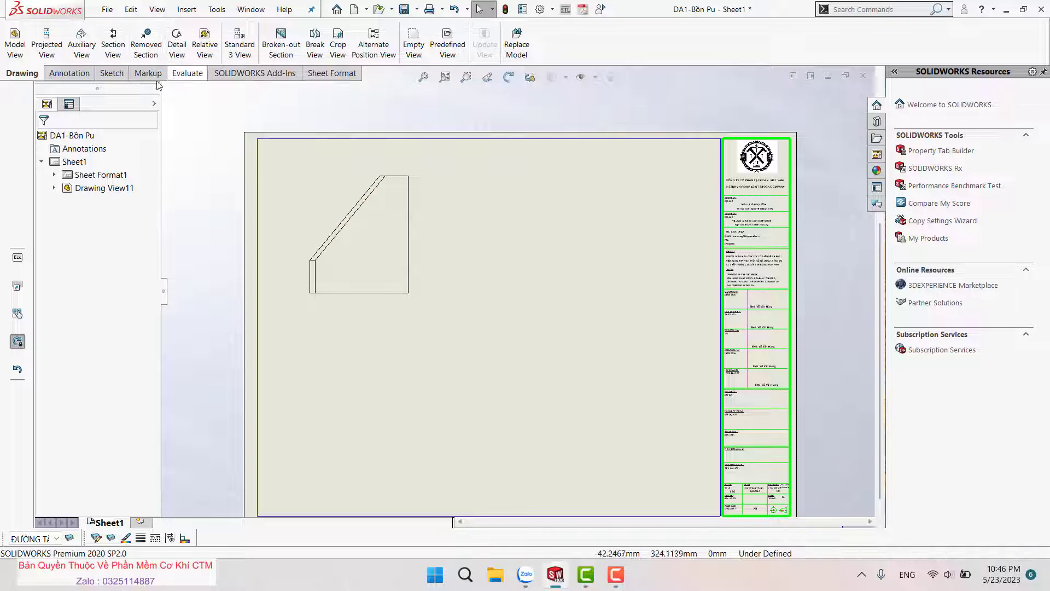
Start a relative view of the tank restricted to the selected gusset body.
click(204, 49)
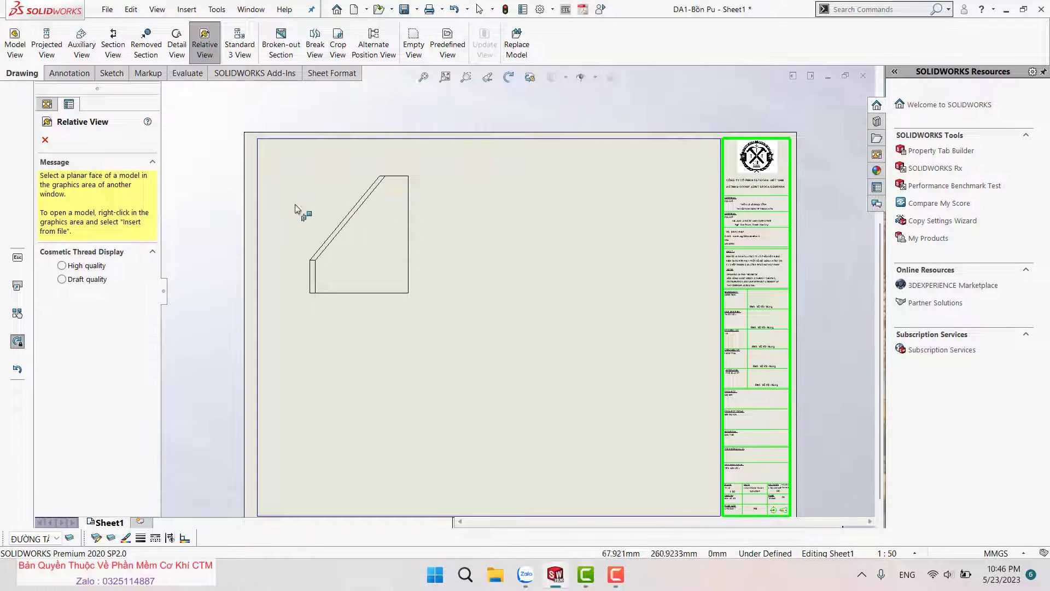
click(335, 196)
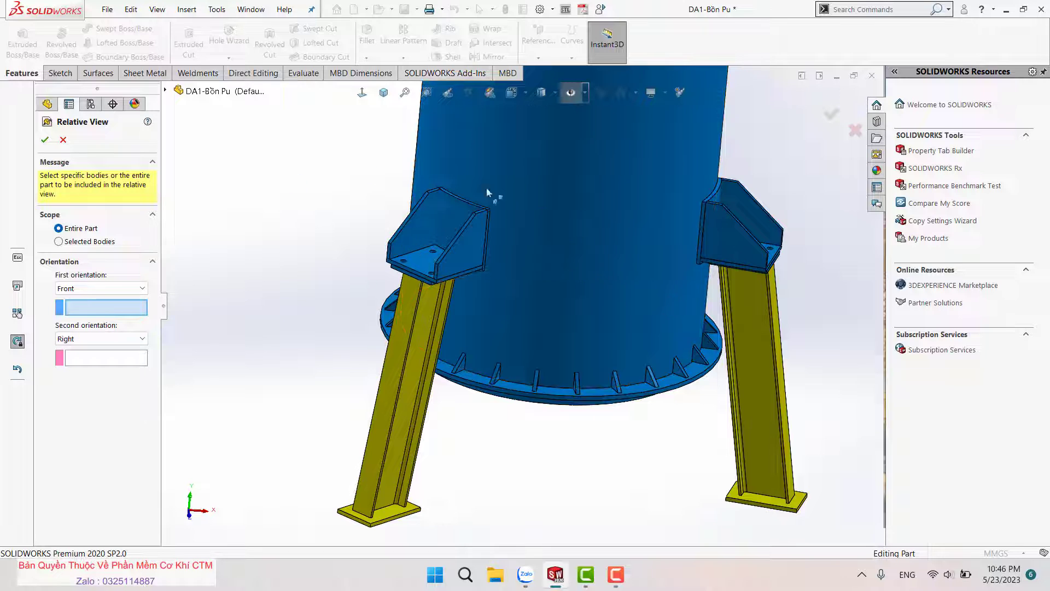
click(59, 241)
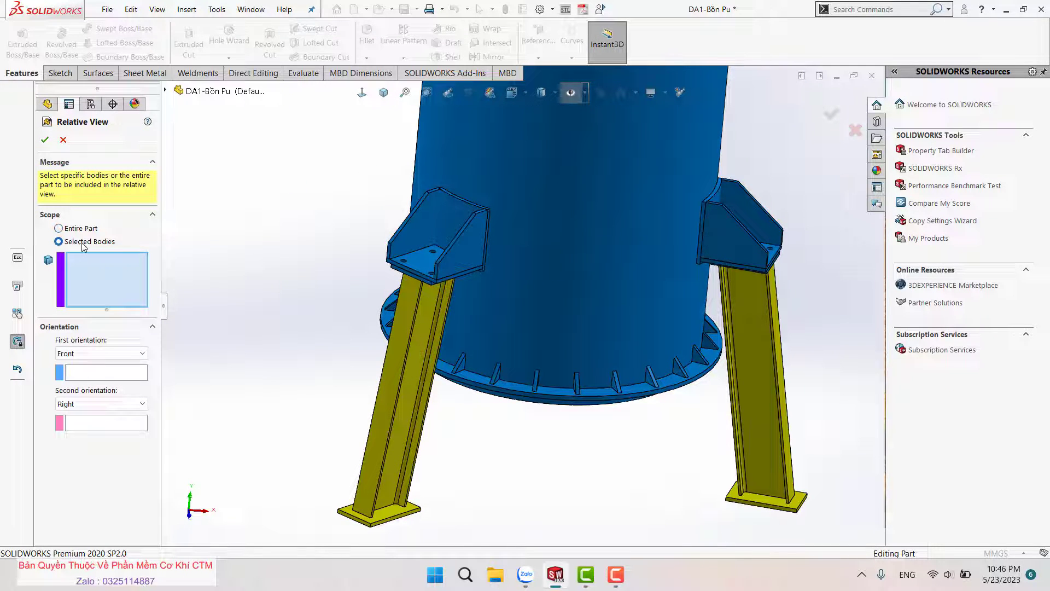
click(464, 249)
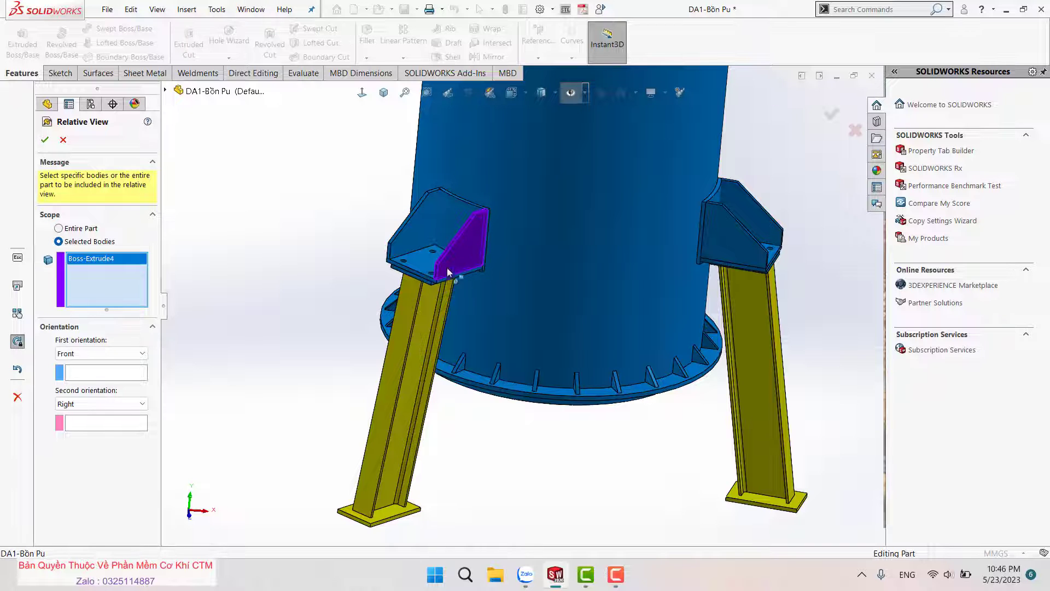
scroll(501, 242, down, 3)
Set the gusset's flat face as the relative view's Front orientation.
click(83, 375)
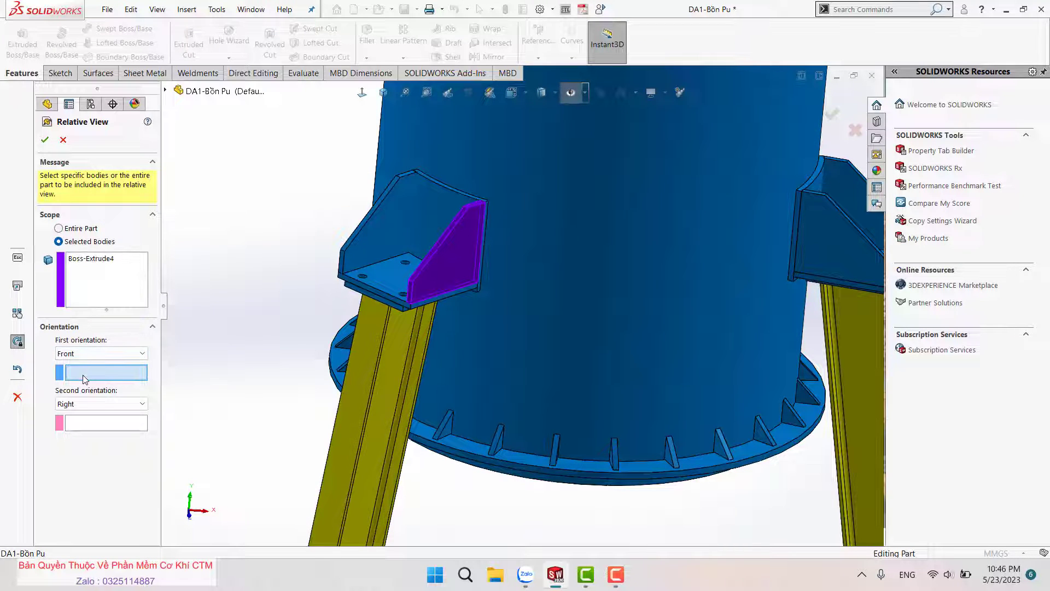
scroll(326, 312, up, 3)
middle_drag(326, 312, 279, 350)
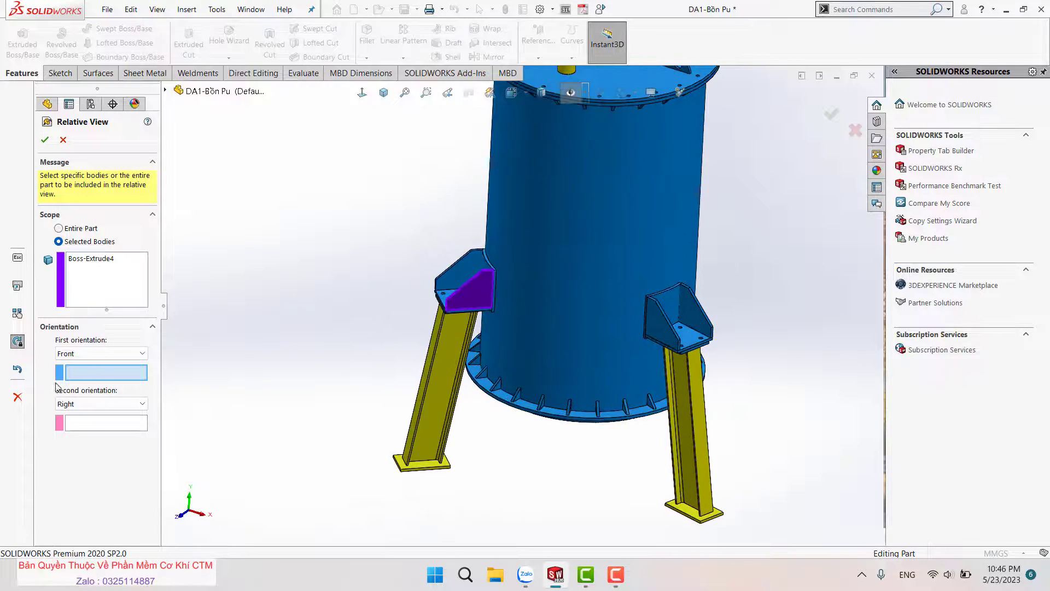
scroll(483, 290, down, 10)
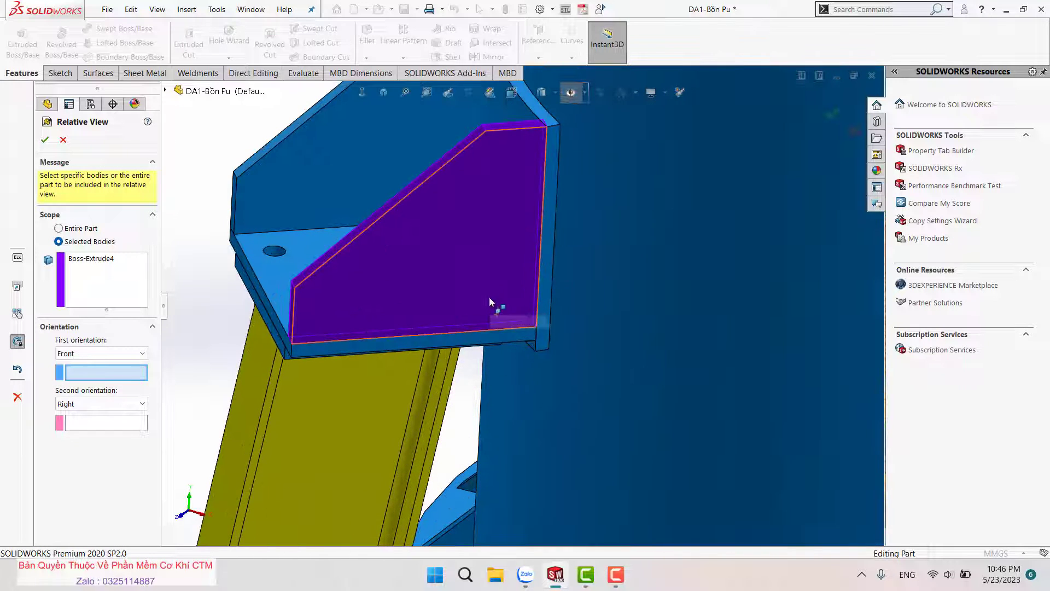
scroll(448, 261, up, 5)
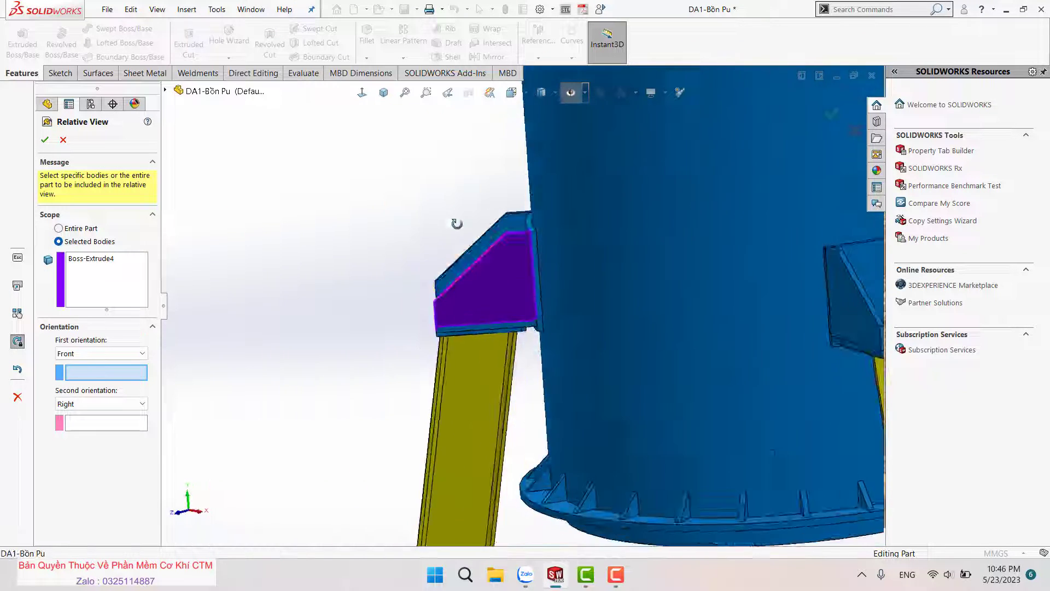
click(495, 295)
scroll(503, 282, down, 3)
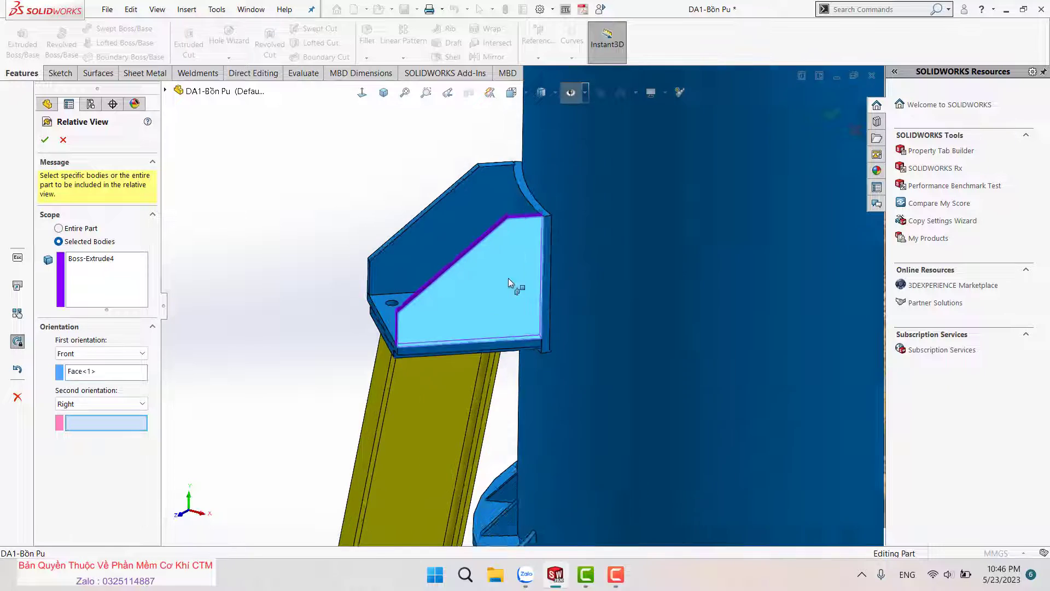
click(137, 376)
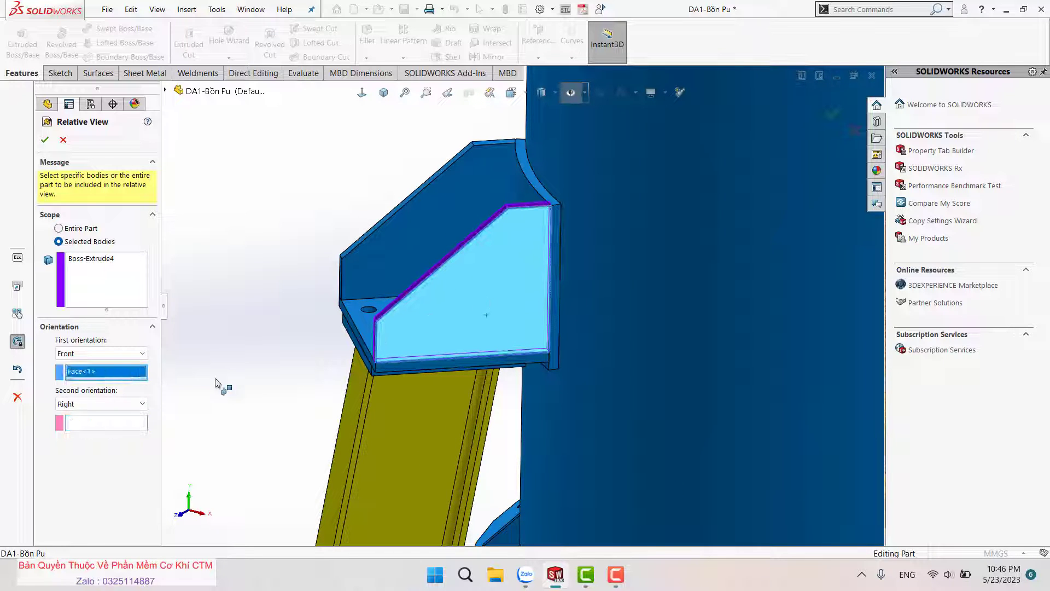
Set the gusset's top edge face as the Right orientation and confirm the view.
click(109, 423)
scroll(530, 211, down, 3)
scroll(528, 248, down, 3)
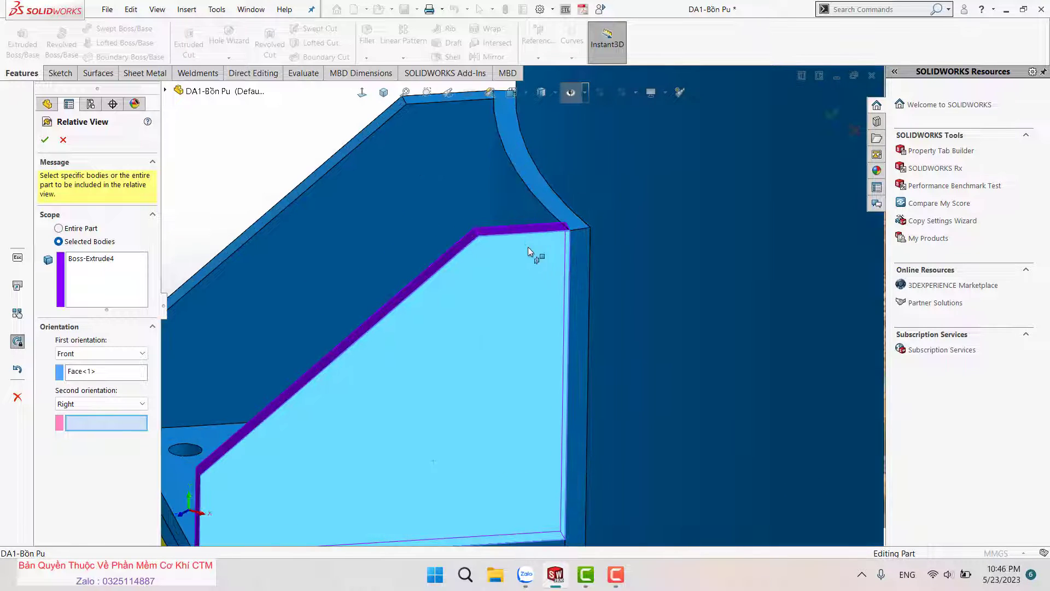
scroll(520, 239, up, 3)
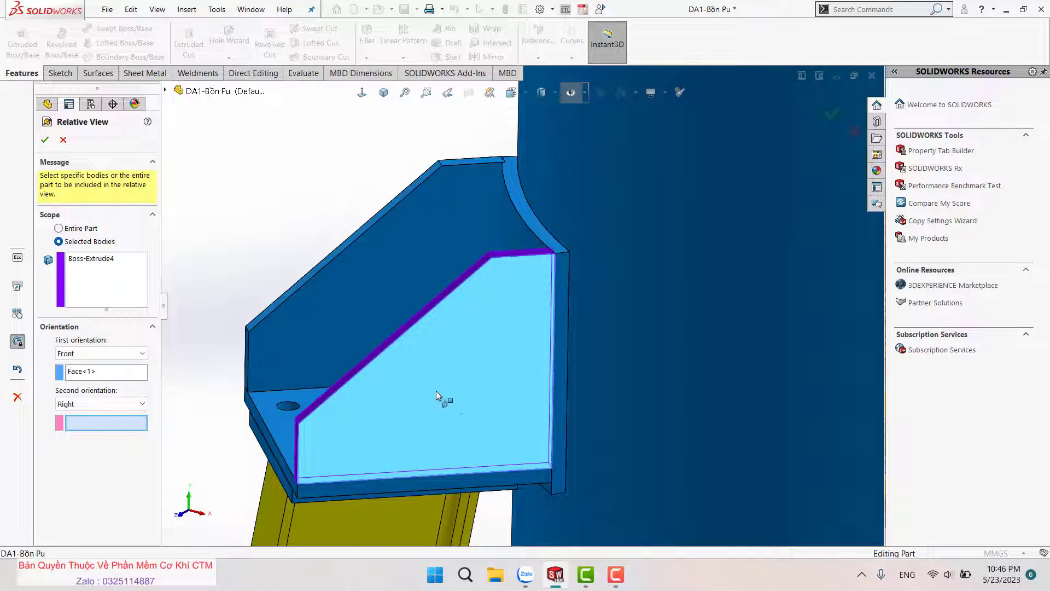
scroll(435, 390, up, 3)
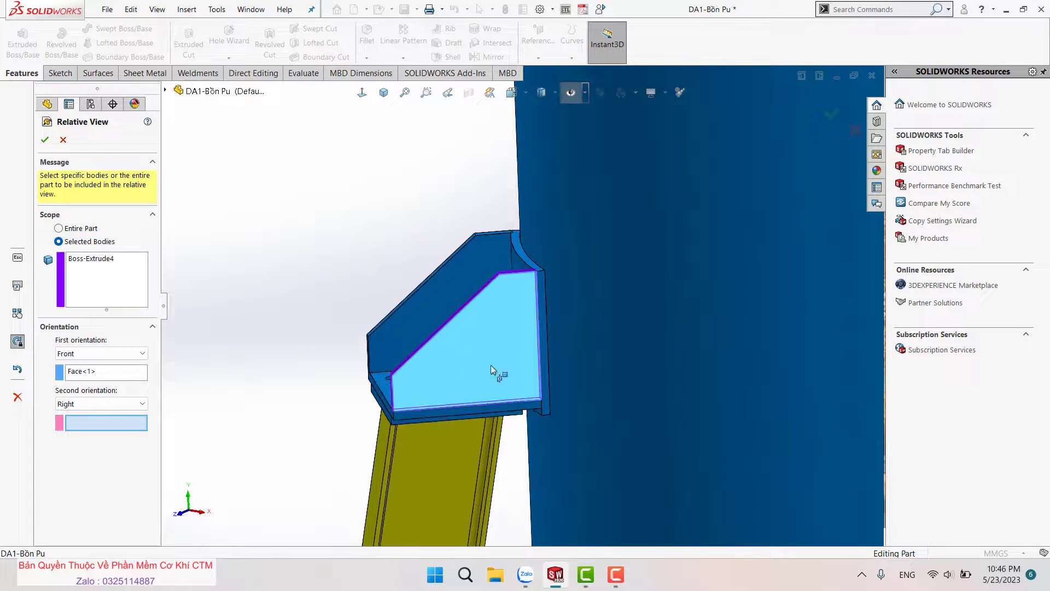
scroll(497, 328, down, 2)
scroll(509, 312, down, 2)
scroll(530, 320, down, 2)
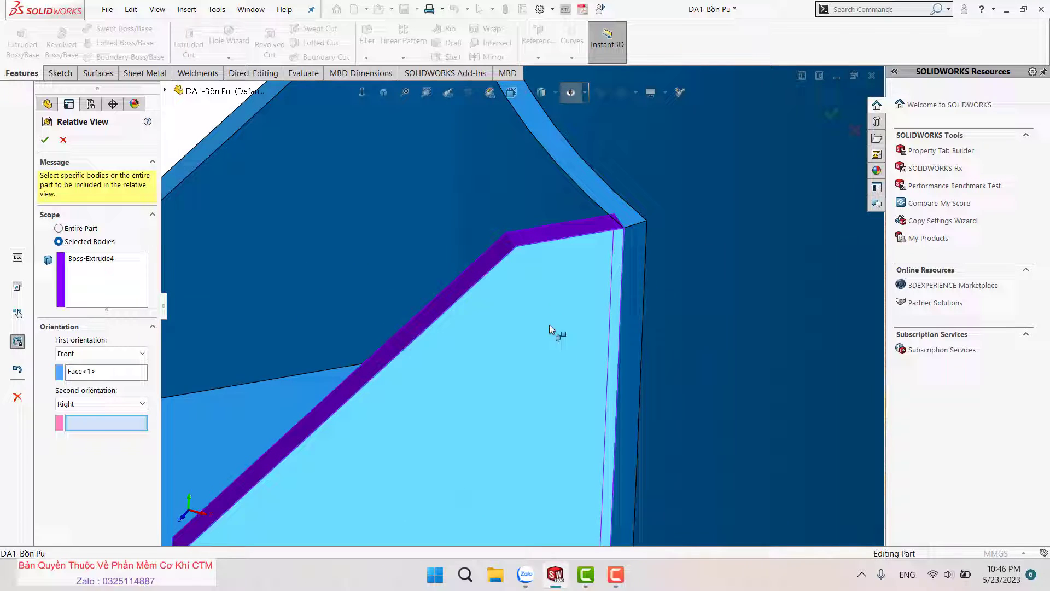
click(548, 244)
scroll(532, 359, up, 3)
scroll(520, 363, up, 2)
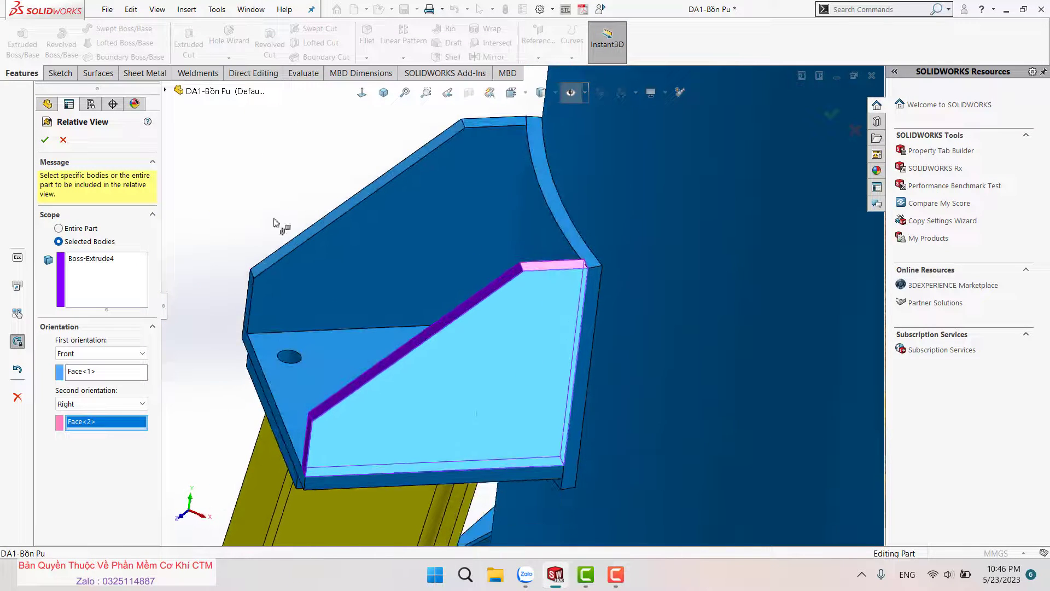
click(47, 140)
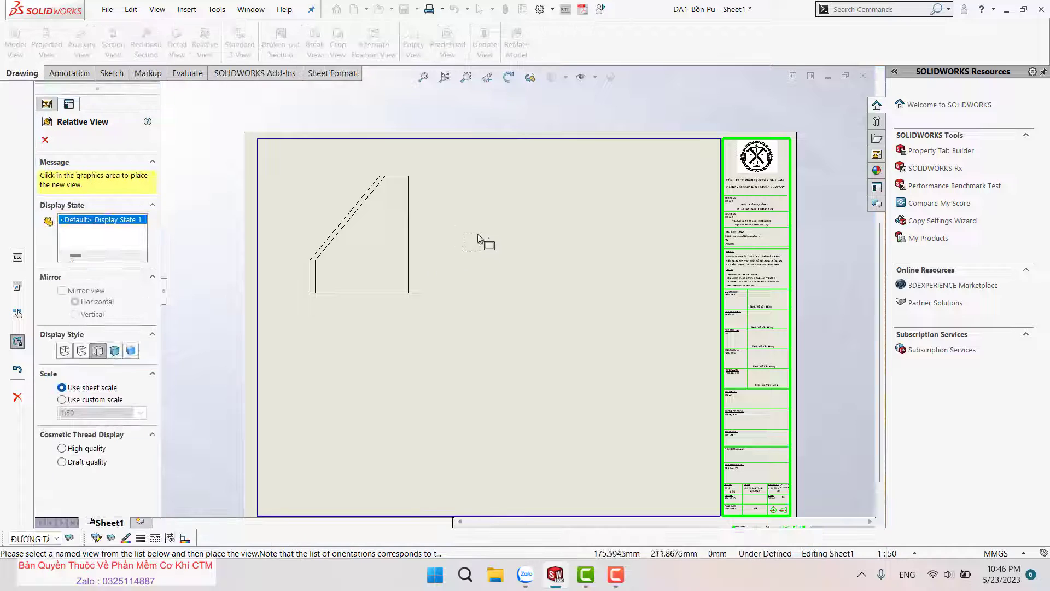
Place the relative gusset view on Sheet1 at custom scale 1:2.
click(483, 239)
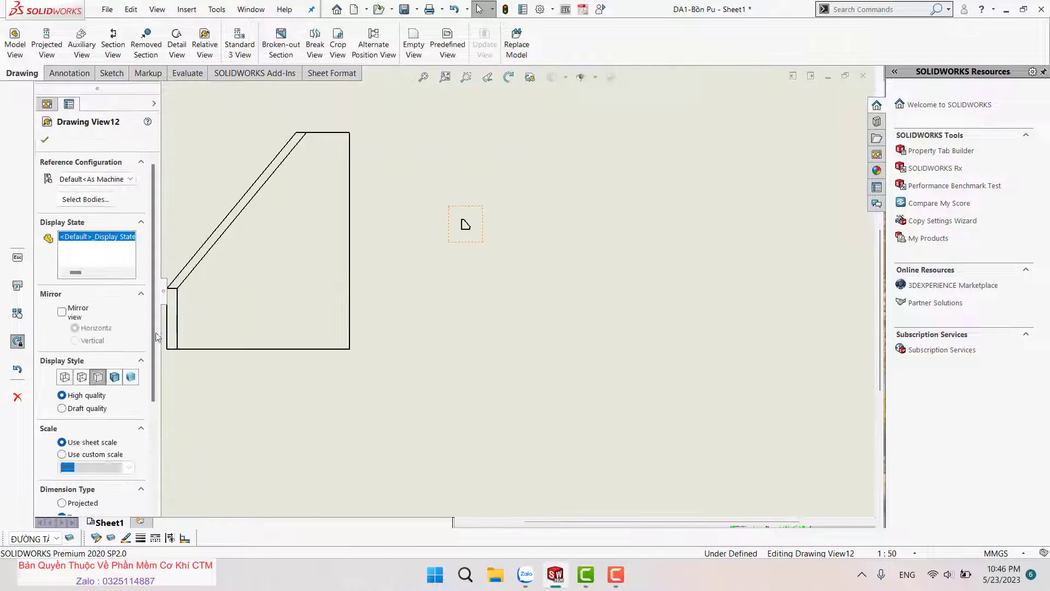
scroll(157, 383, down, 2)
scroll(93, 339, down, 2)
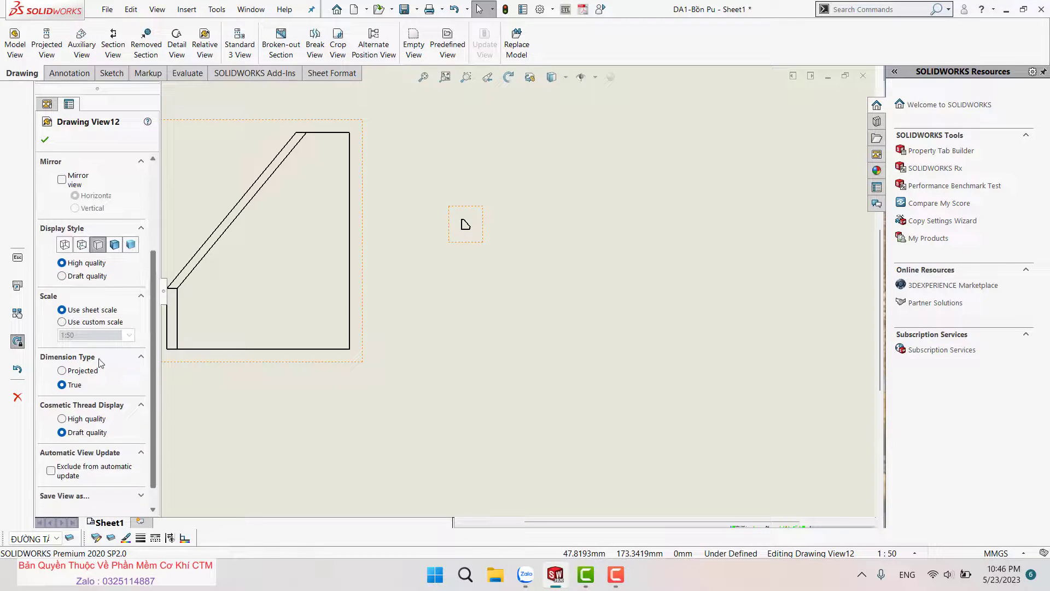
click(80, 324)
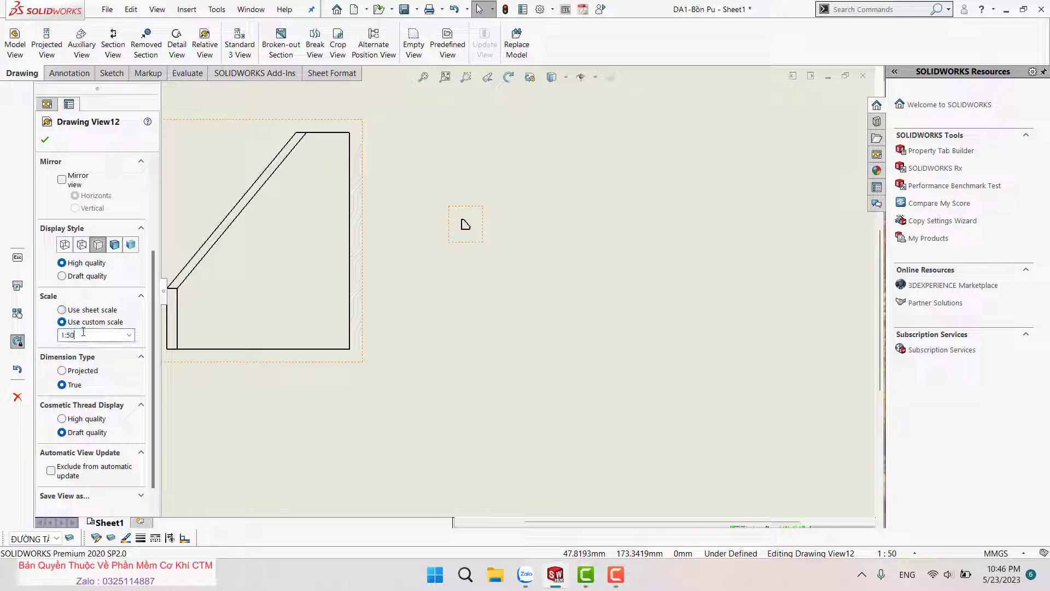
text(2)
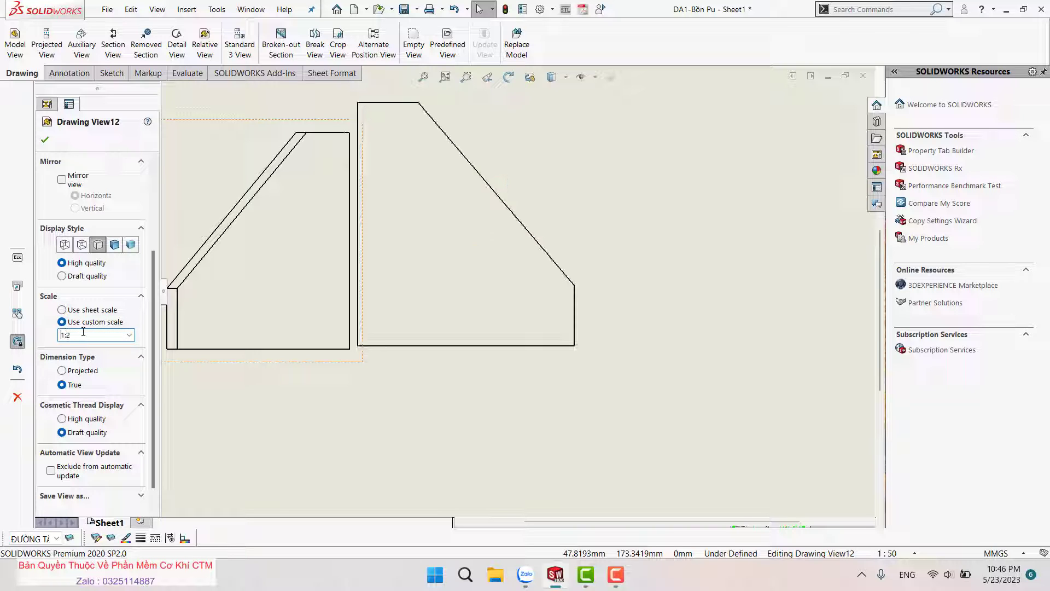
click(356, 403)
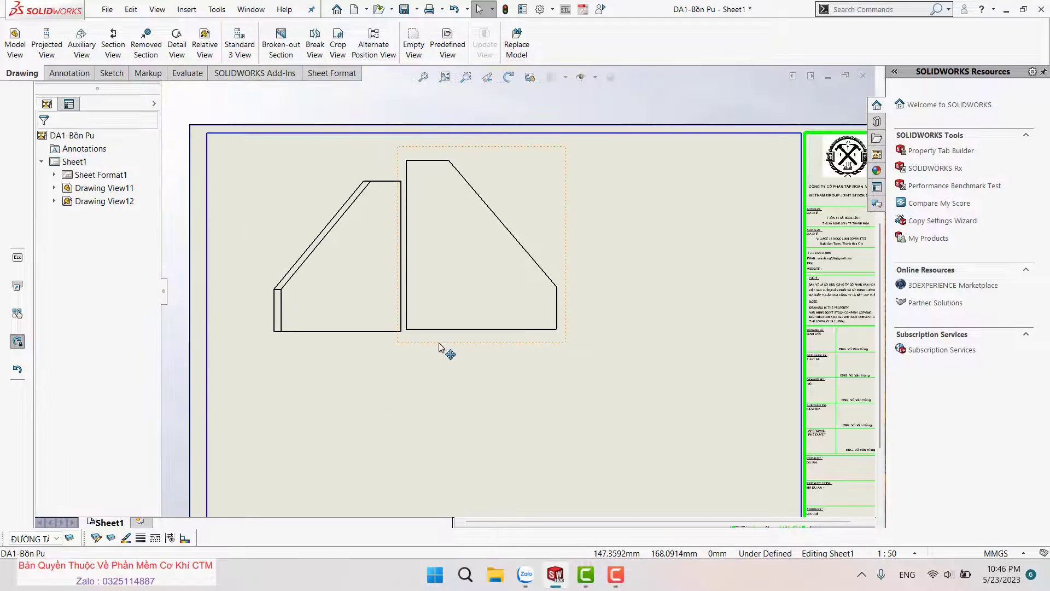
click(497, 363)
click(377, 363)
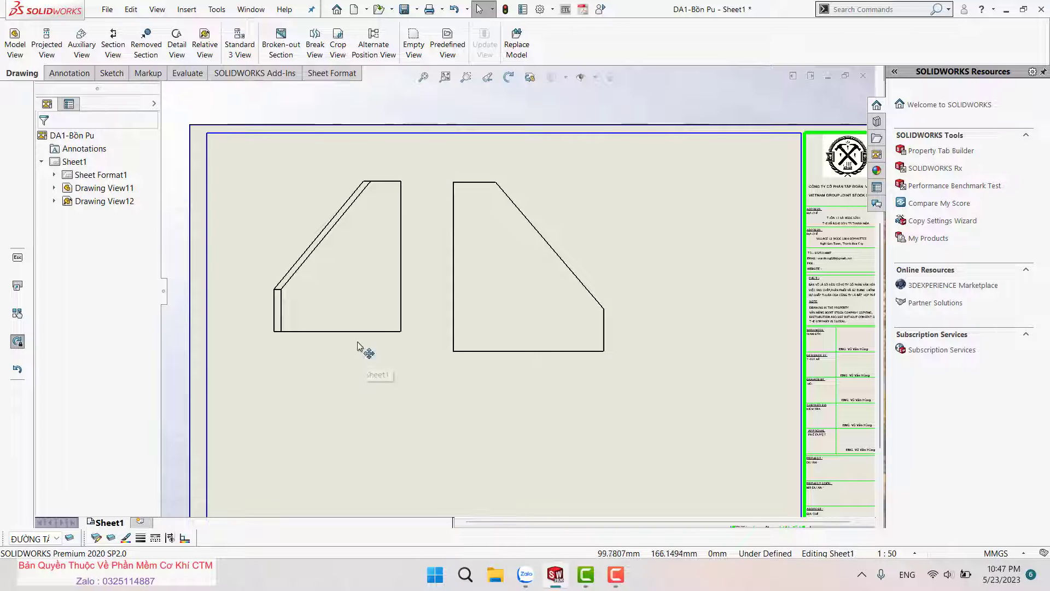
Dimension 141 under the left view, plus 178 width and 200 height on the new view.
key(d)
click(351, 337)
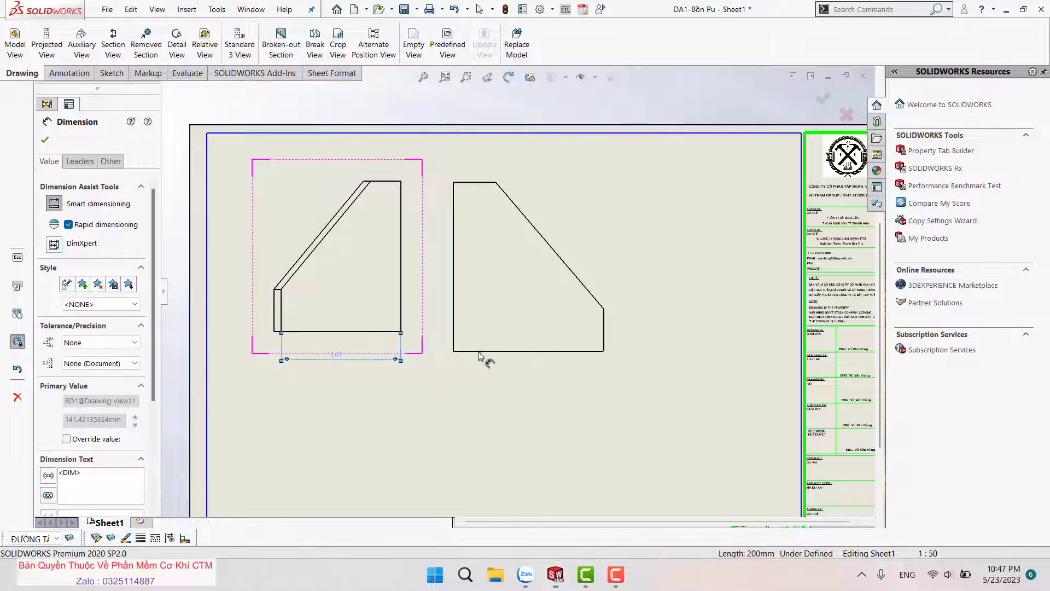
click(514, 351)
click(537, 386)
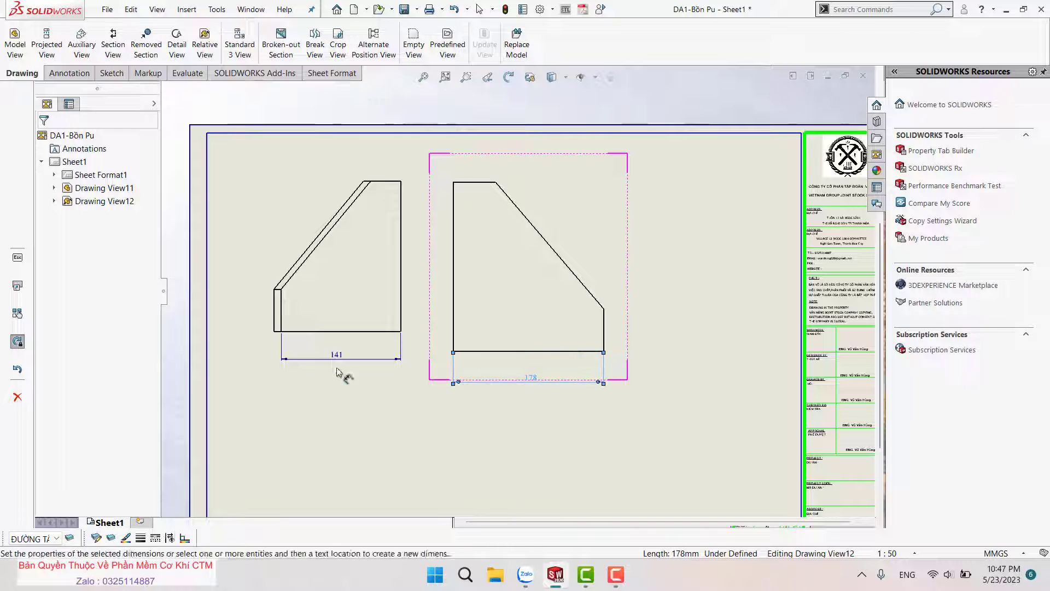
click(454, 290)
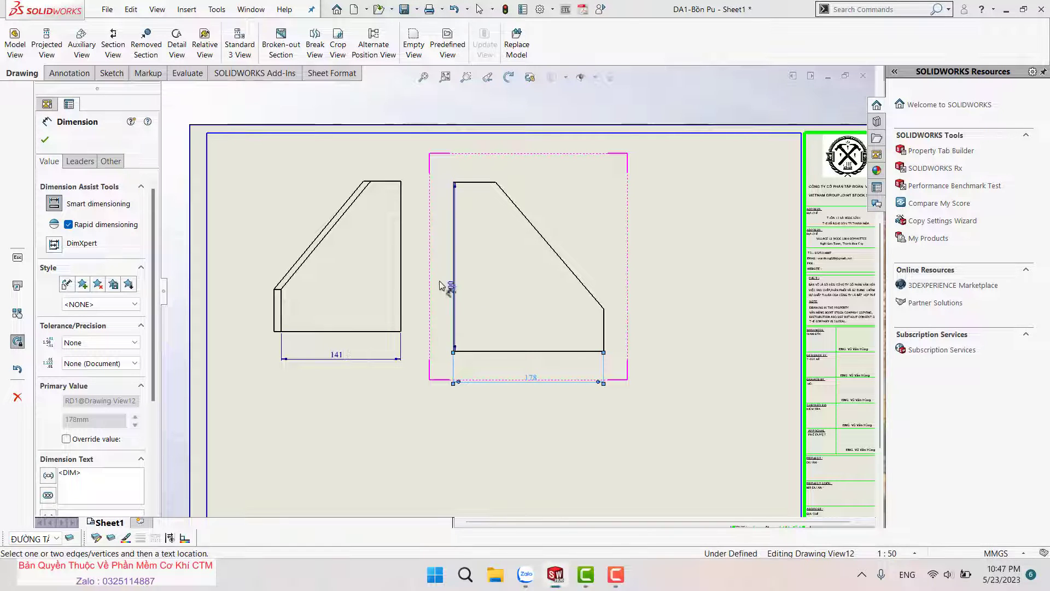
click(441, 282)
key(Escape)
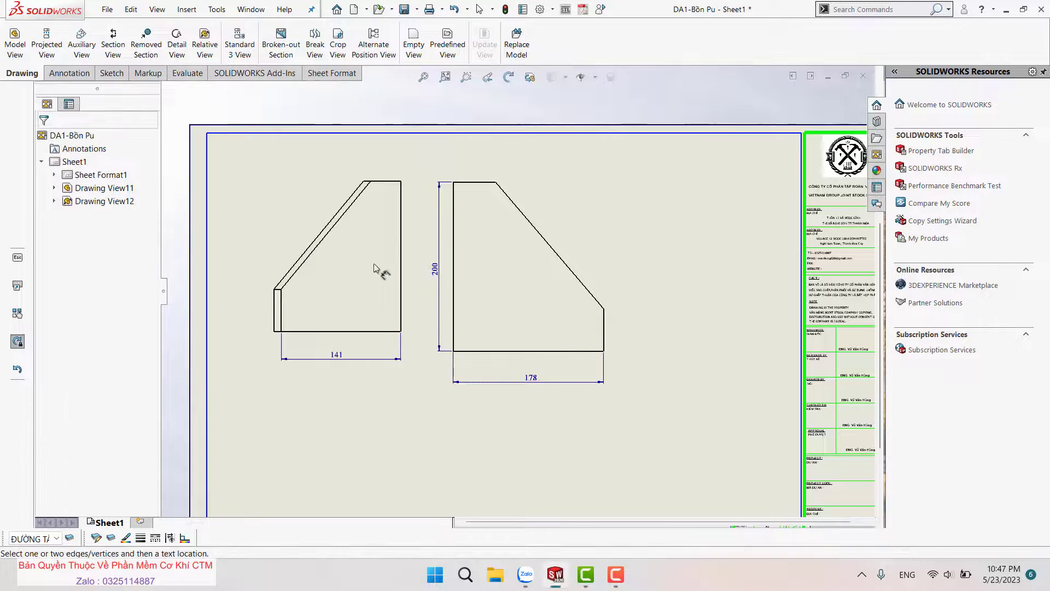
click(295, 199)
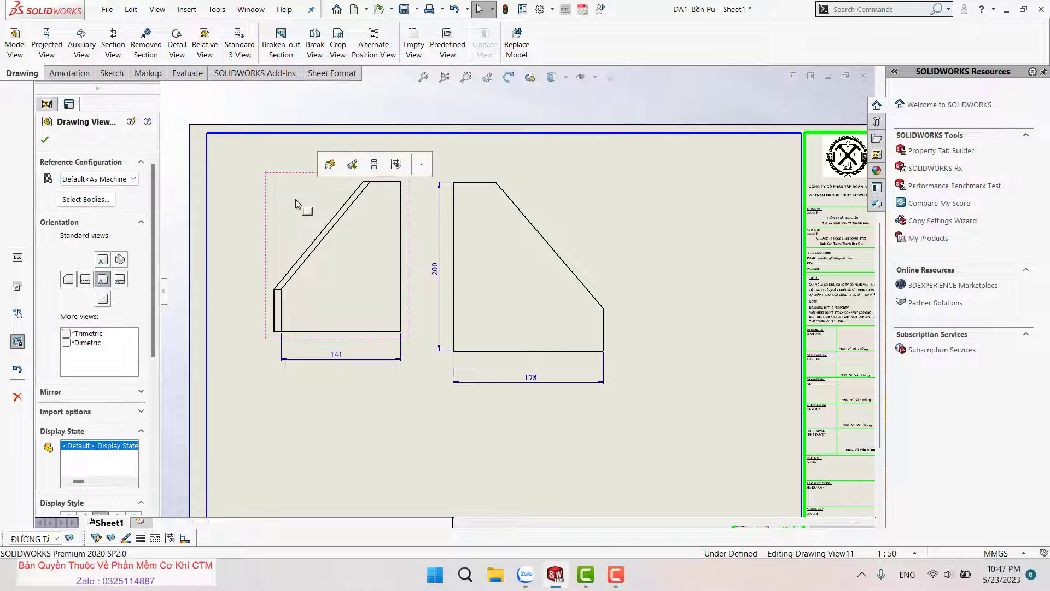
Delete the old left view and move the gusset view toward the sheet's left.
key(Delete)
click(609, 235)
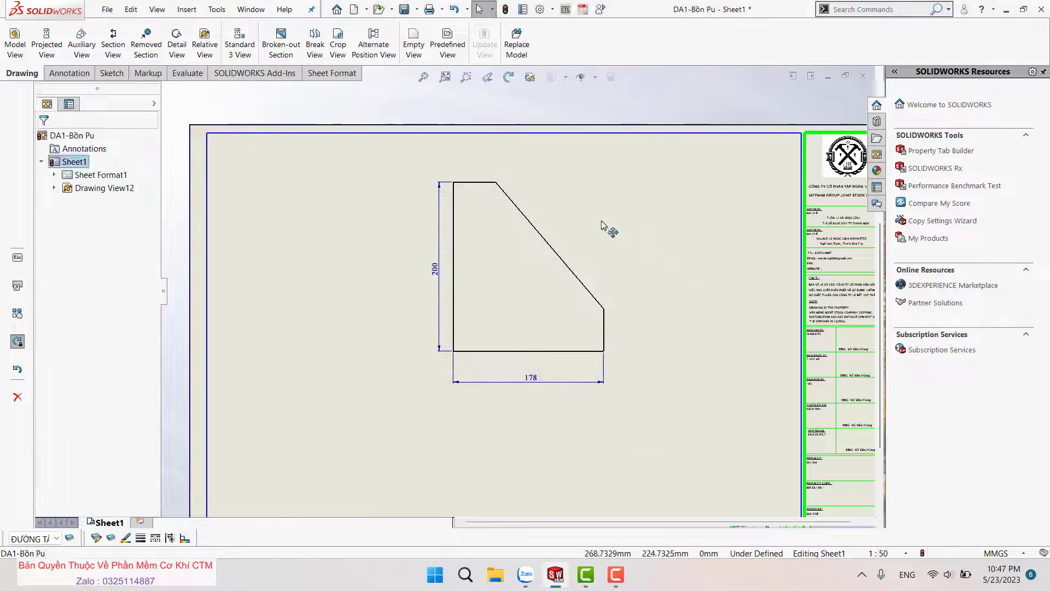
drag(604, 230, 416, 219)
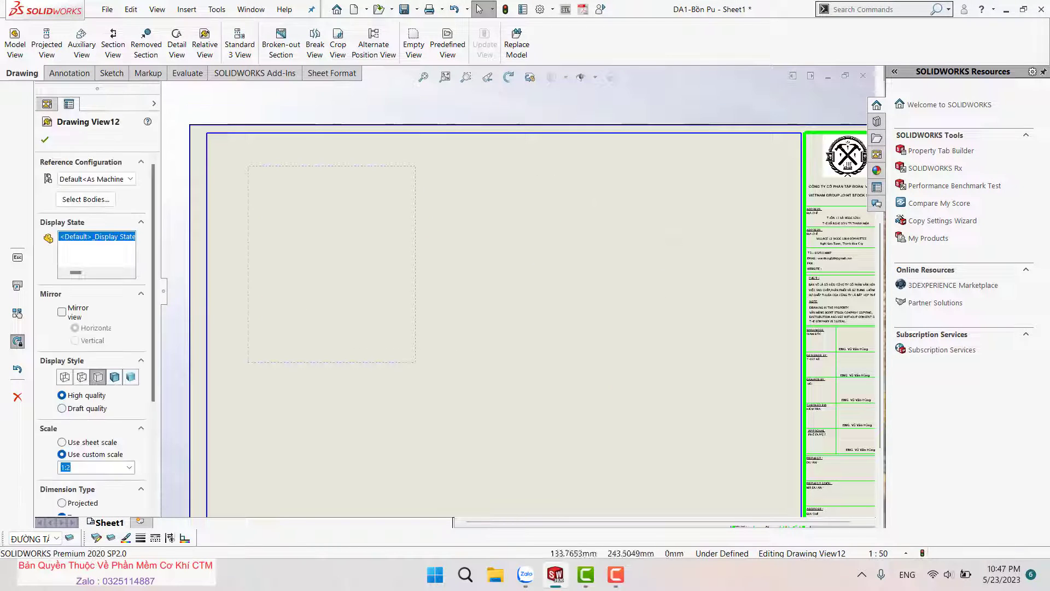
Add a projected side view to the right of the gusset view.
click(497, 178)
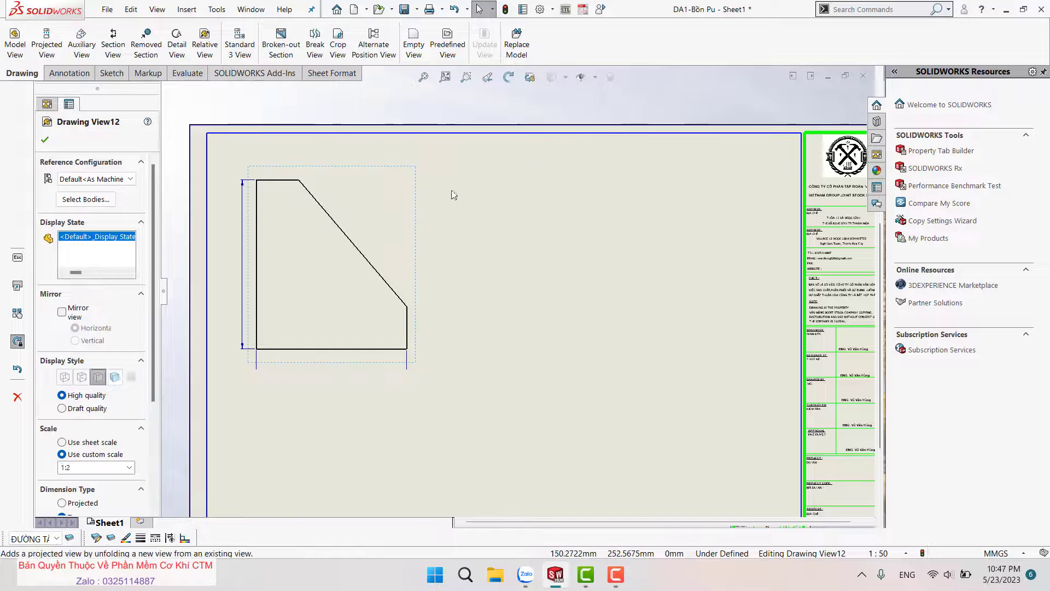
click(471, 281)
scroll(415, 328, down, 1)
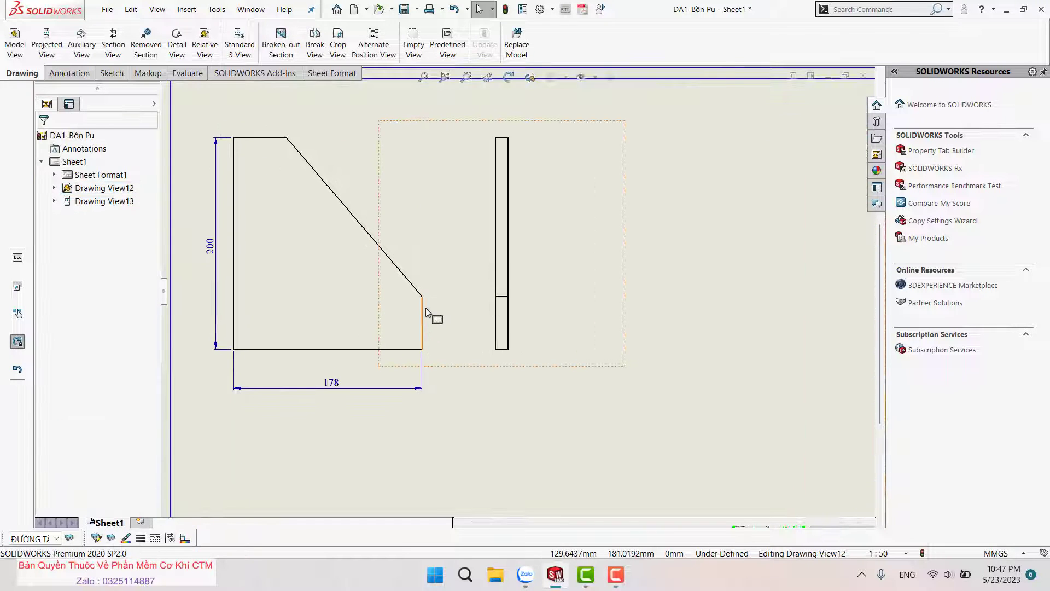
Dimension the plate's right side: 50 on the short edge and 150 vertical height.
key(d)
click(422, 317)
click(450, 319)
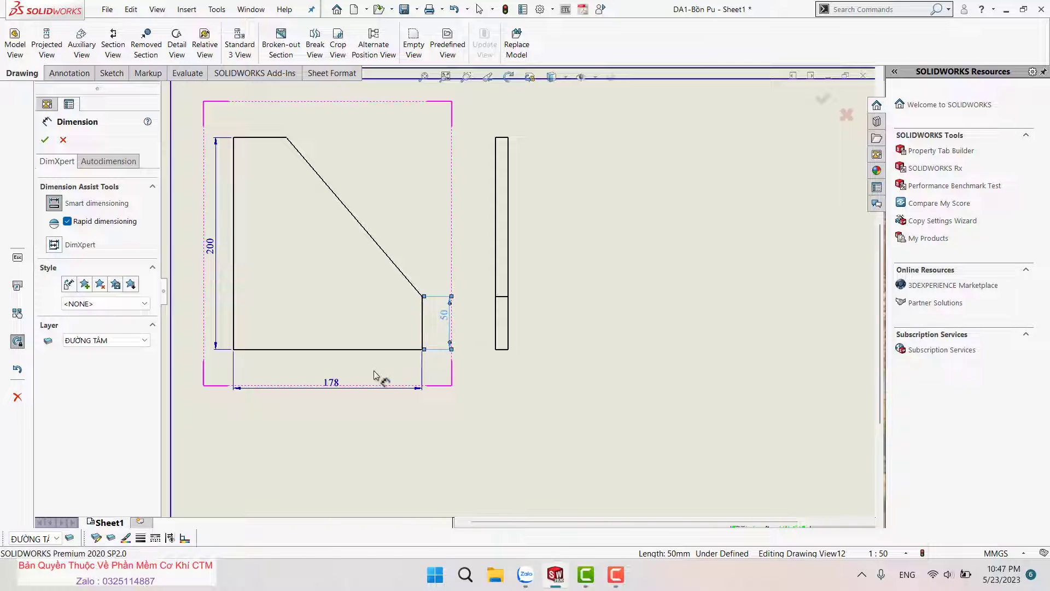
click(360, 228)
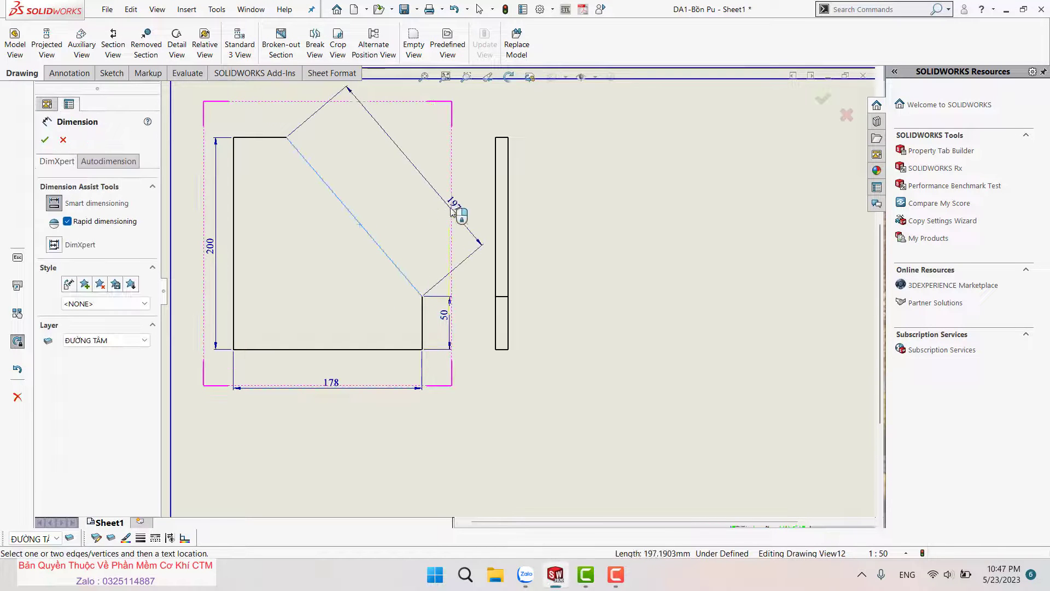
key(Escape)
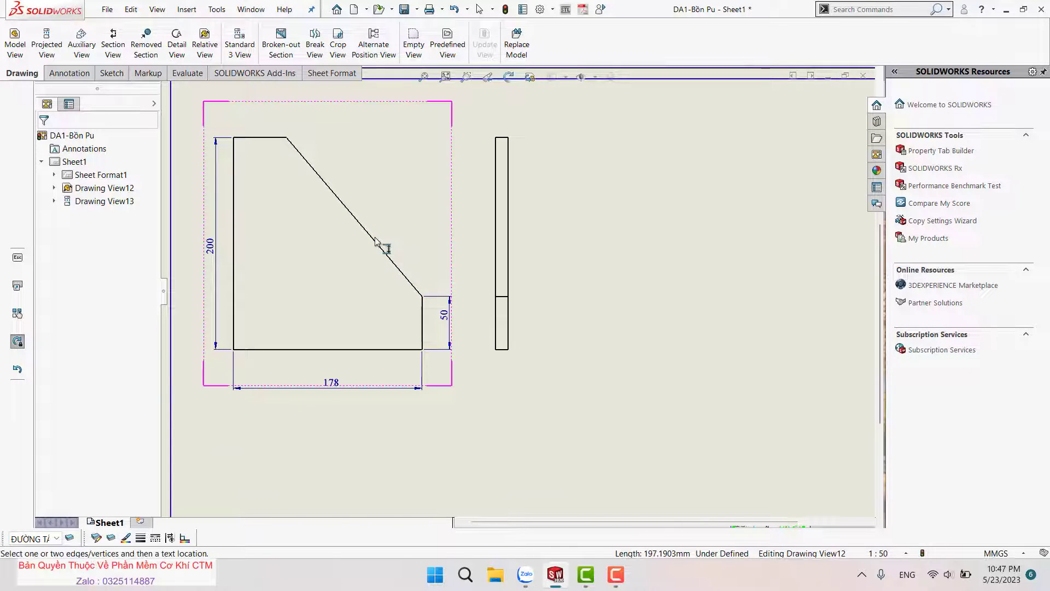
click(372, 235)
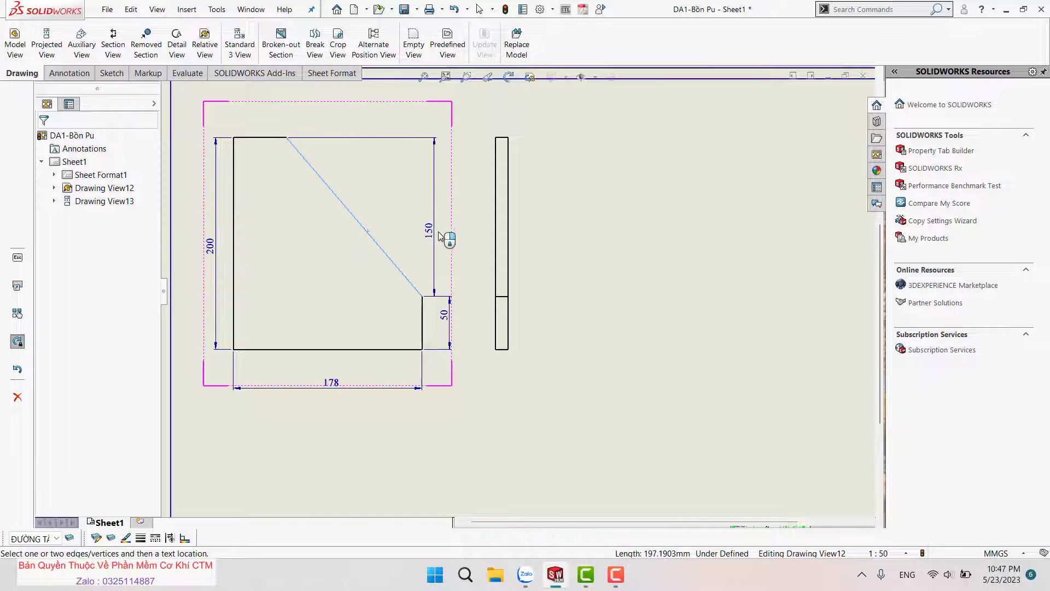
key(Escape)
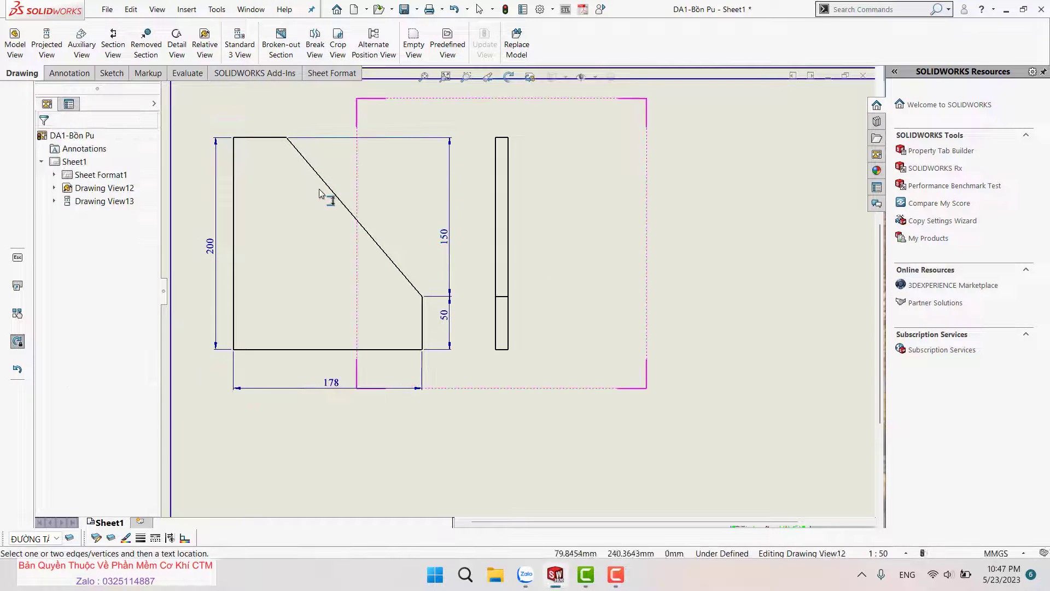
mouse_move(262, 166)
right_down()
mouse_move(252, 140)
mouse_move(265, 140)
right_up()
key(Escape)
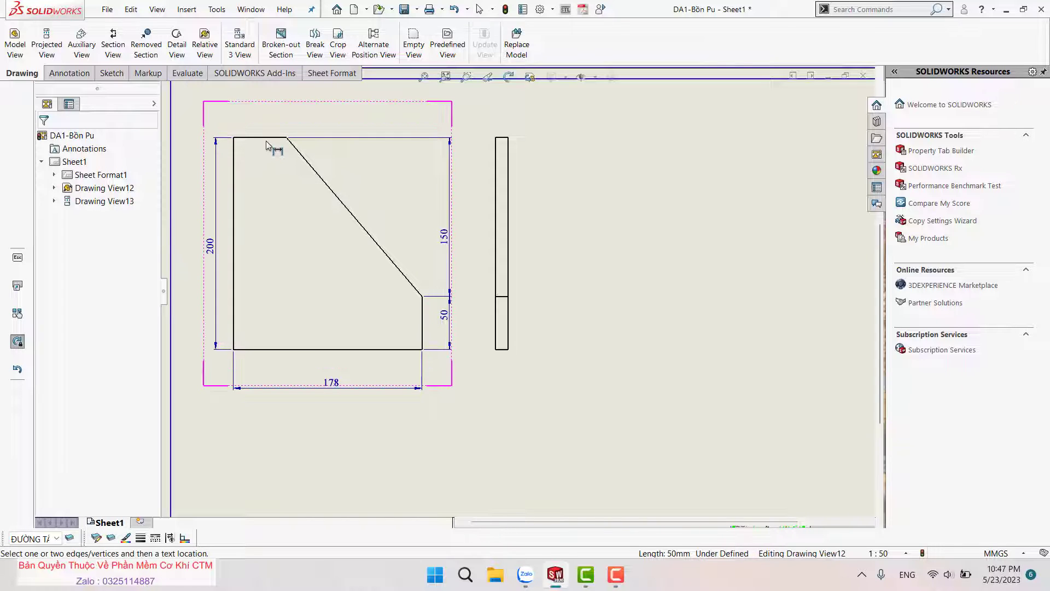
Add the top 50 and 128 dimensions and the side view's 12 thickness.
click(264, 137)
click(261, 112)
click(327, 210)
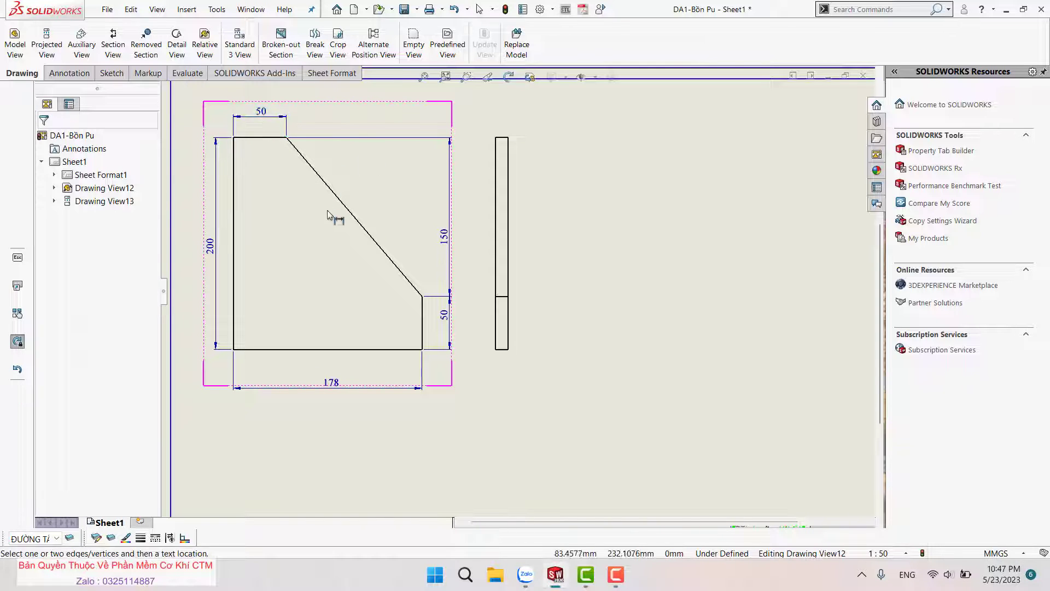
click(347, 210)
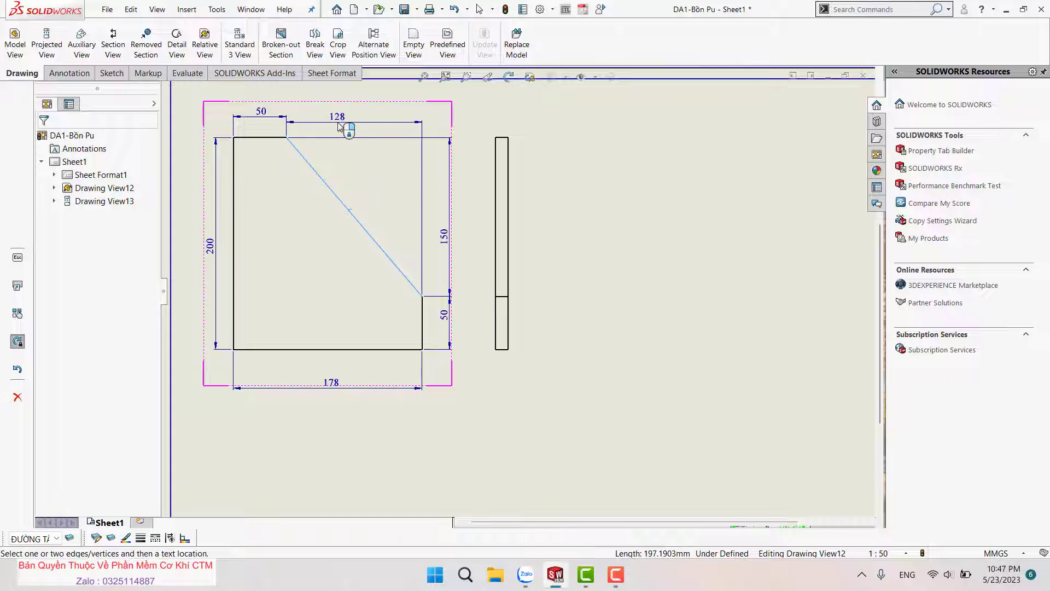
click(340, 121)
click(513, 227)
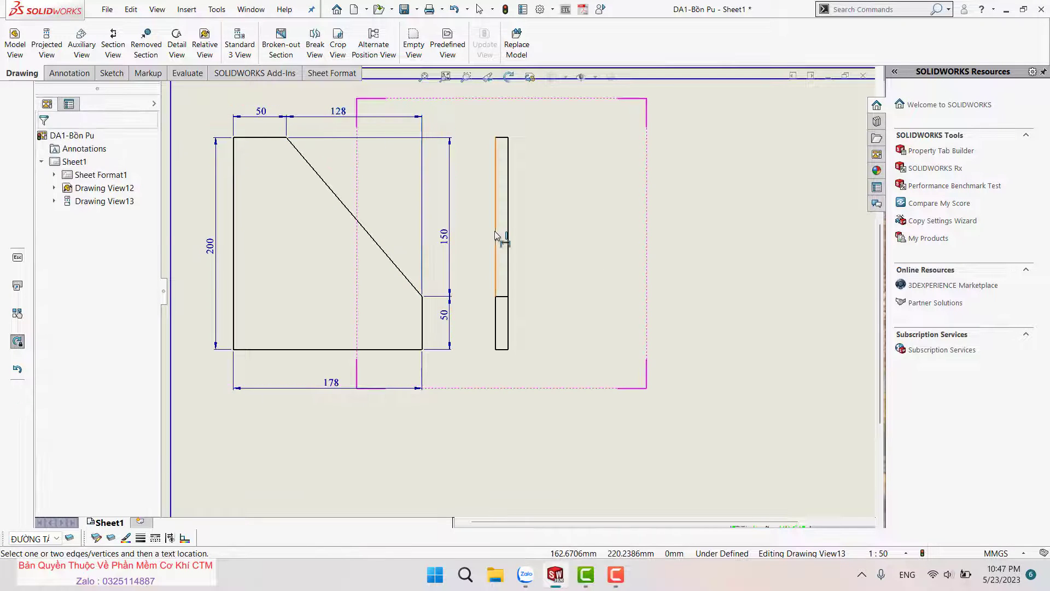
click(495, 231)
click(508, 236)
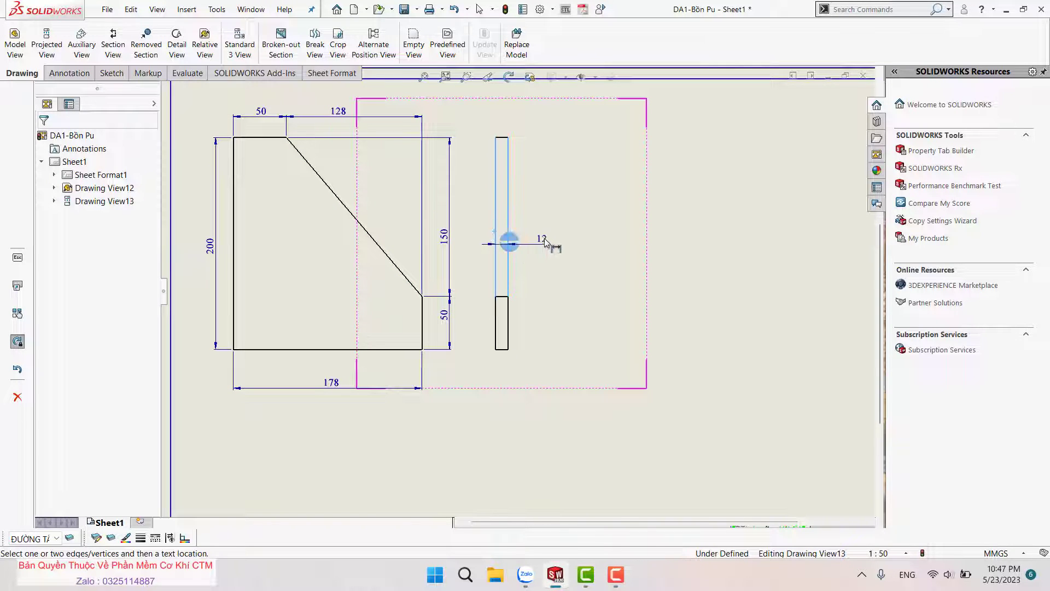
click(649, 288)
key(Escape)
Fit the sheet, start a DA1-Bồn Pu model view, and open its body selection.
scroll(590, 279, up, 2)
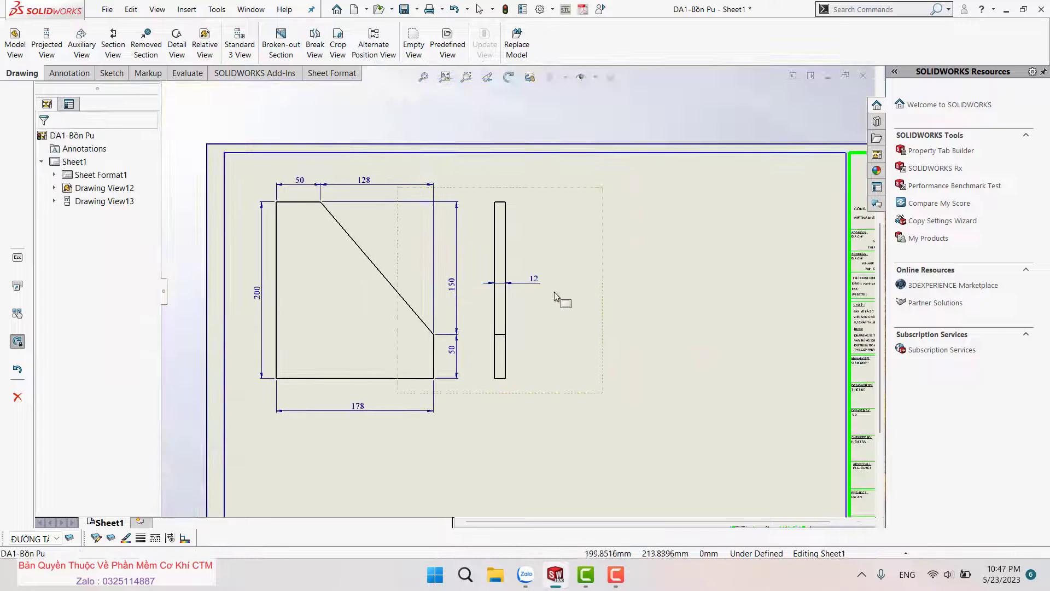
scroll(554, 287, up, 2)
key(f)
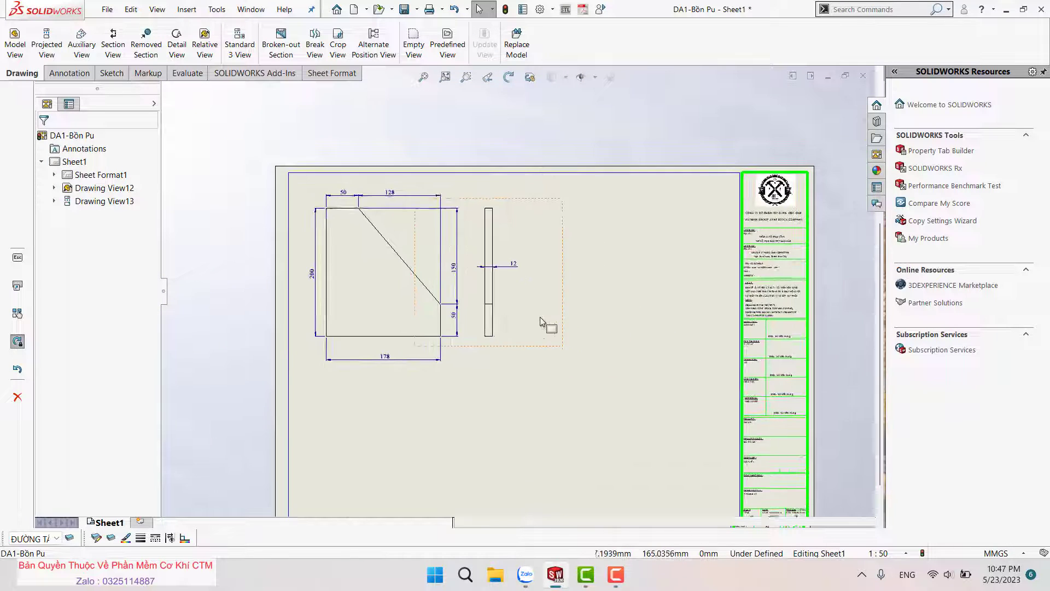
click(16, 41)
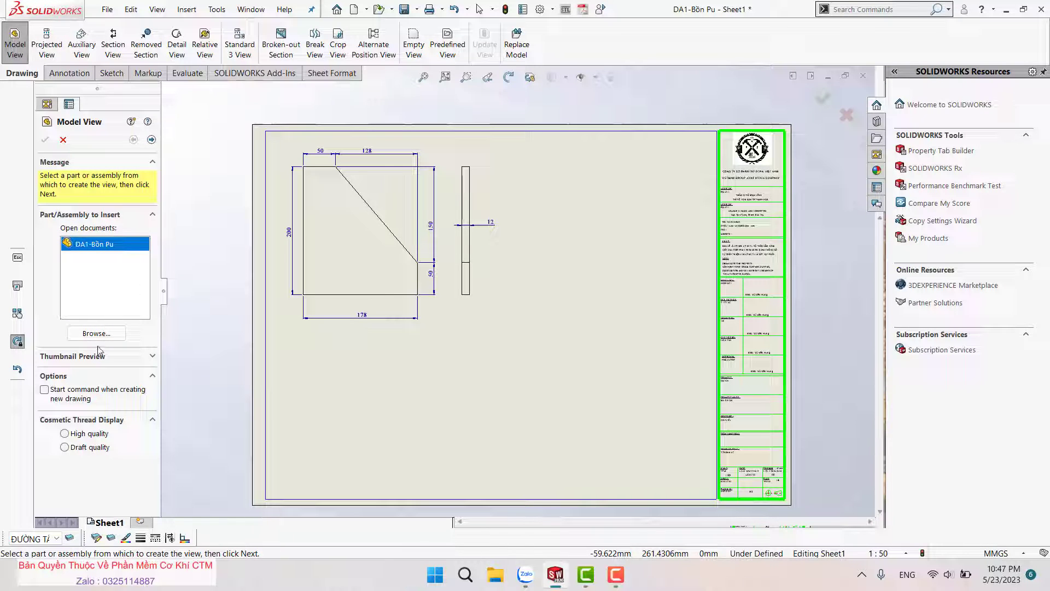
key(ctrl+o)
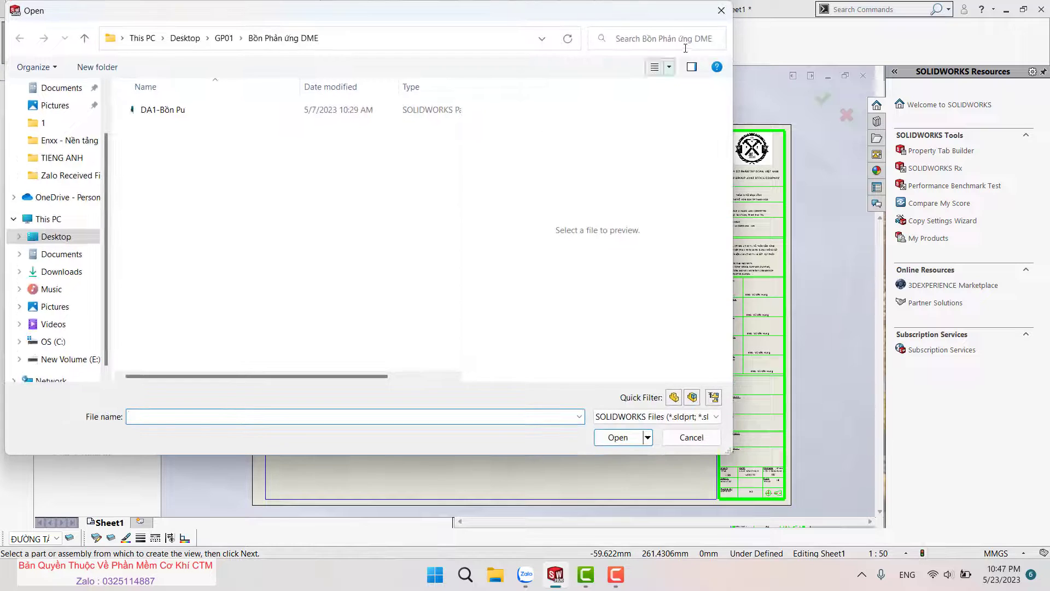
key(Escape)
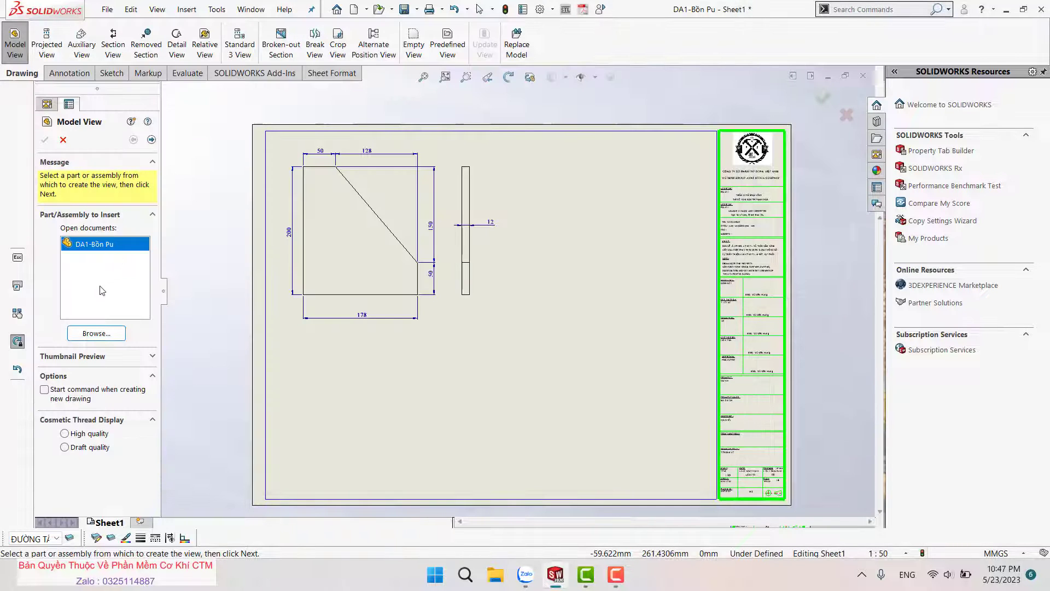
double_click(111, 249)
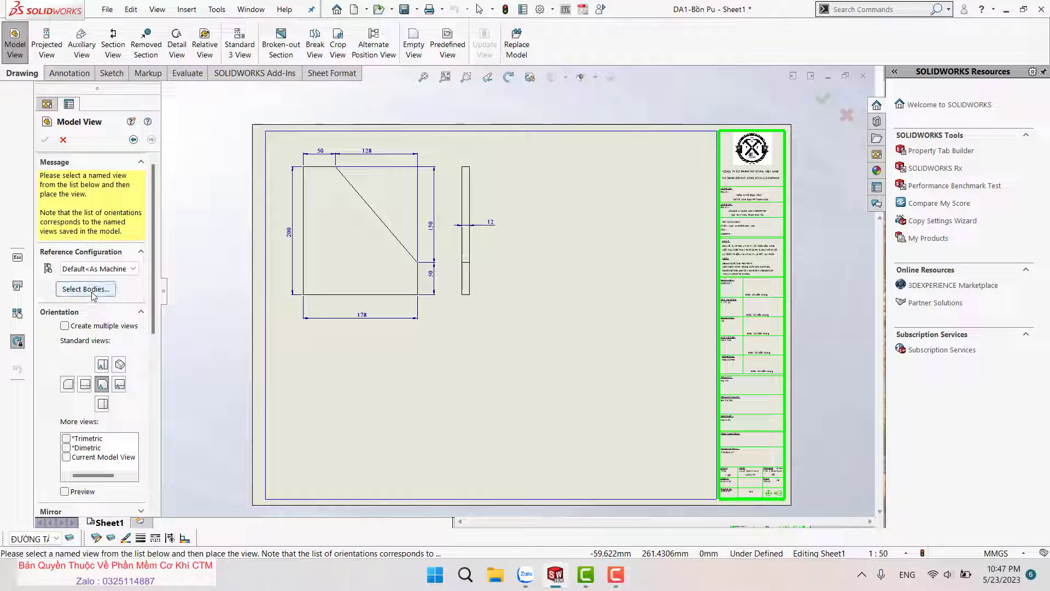
click(80, 290)
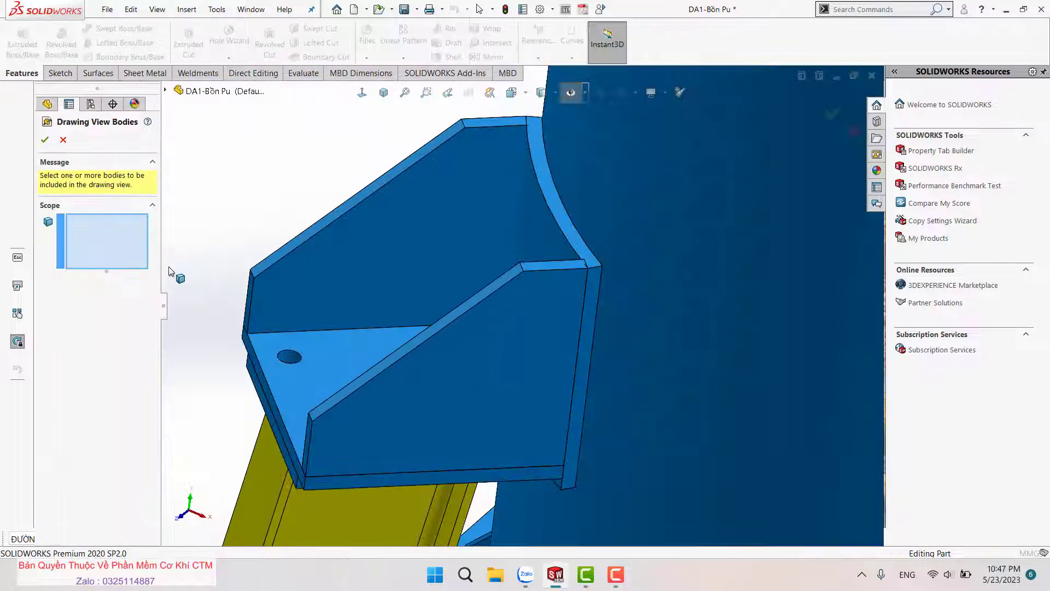
Choose the single triangular rib body Mirror3[17] and place its view on Sheet1.
scroll(497, 353, up, 5)
scroll(542, 432, down, 5)
click(440, 405)
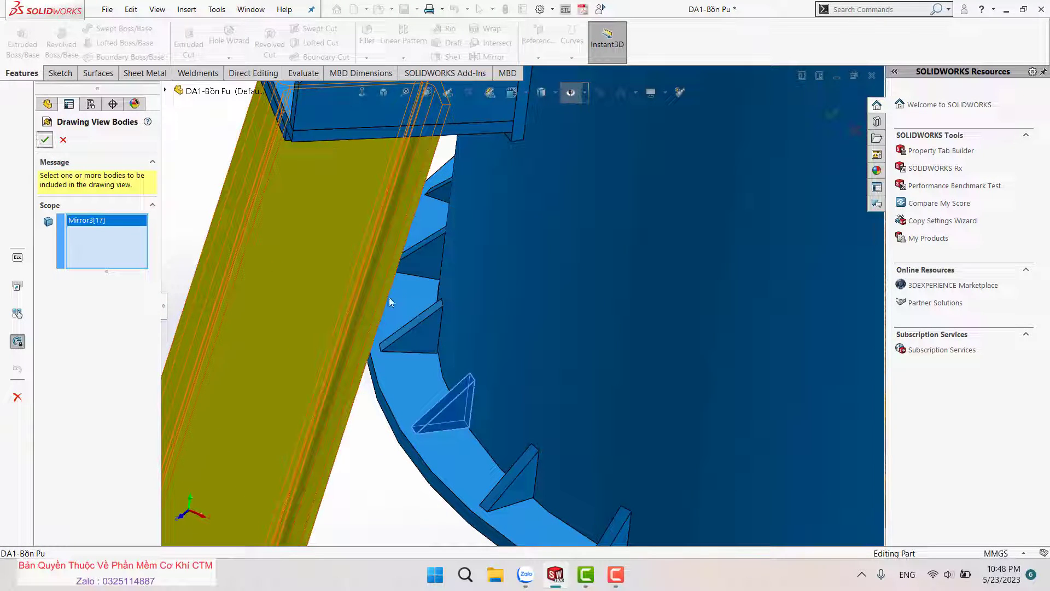
key(Return)
click(546, 249)
Stop adding projected views and shift Drawing View14 slightly down and right.
scroll(537, 256, up, 5)
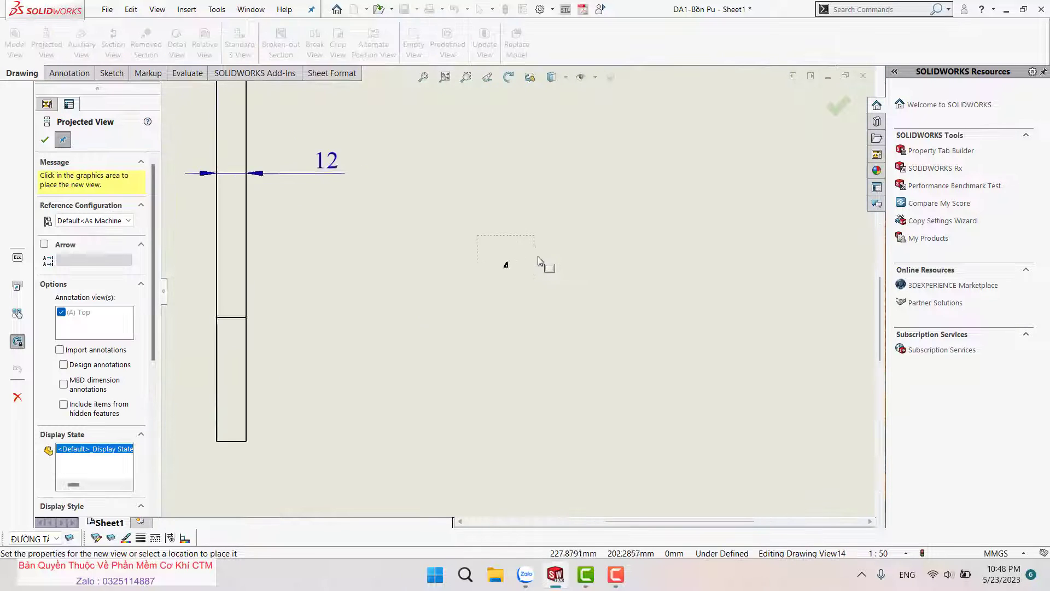
scroll(525, 268, up, 3)
scroll(498, 279, up, 3)
key(Escape)
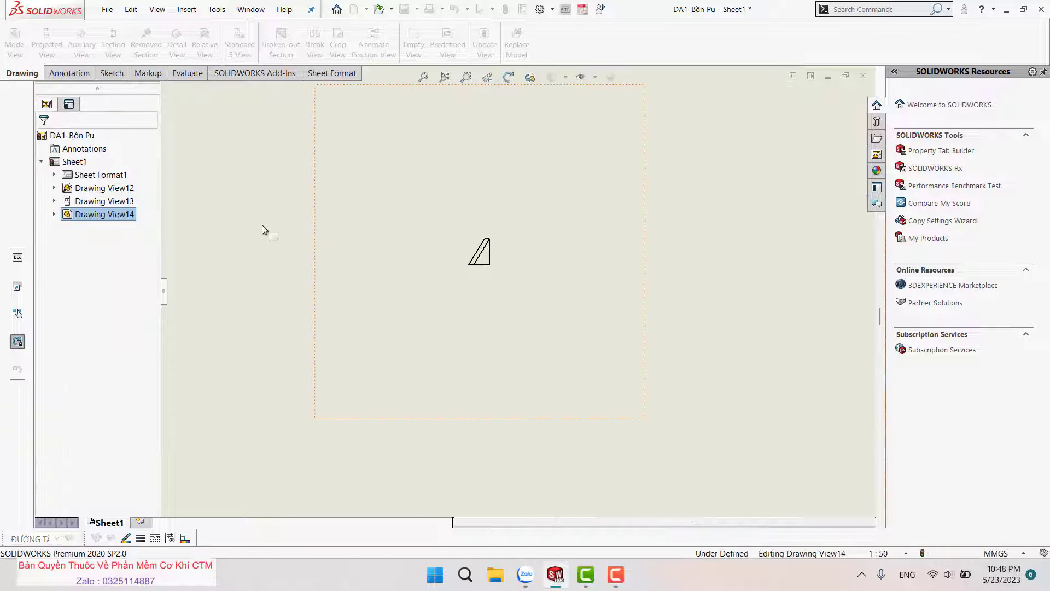
click(469, 305)
scroll(516, 290, down, 3)
key(Escape)
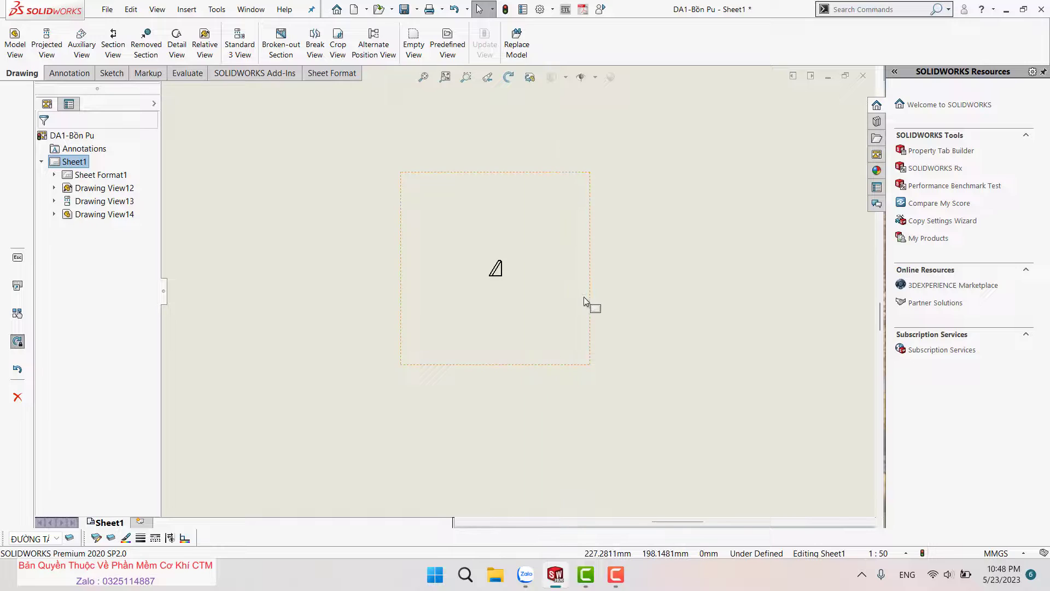
drag(596, 307, 621, 317)
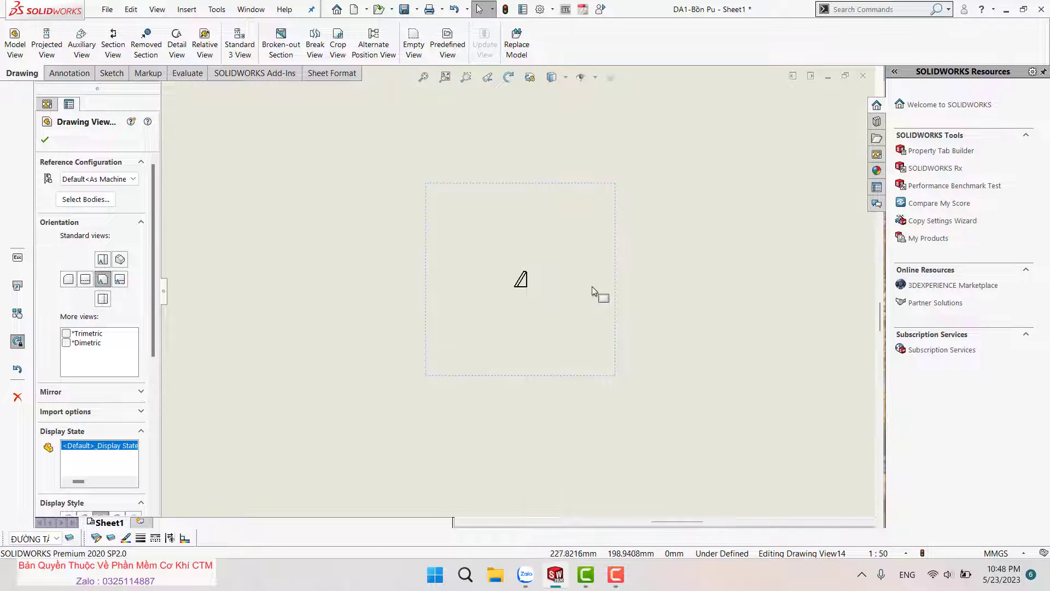
Define a relative view of only the Mirror3[17] gusset rib, with Face<1> as Front and Face<2> as Right.
click(205, 57)
click(498, 323)
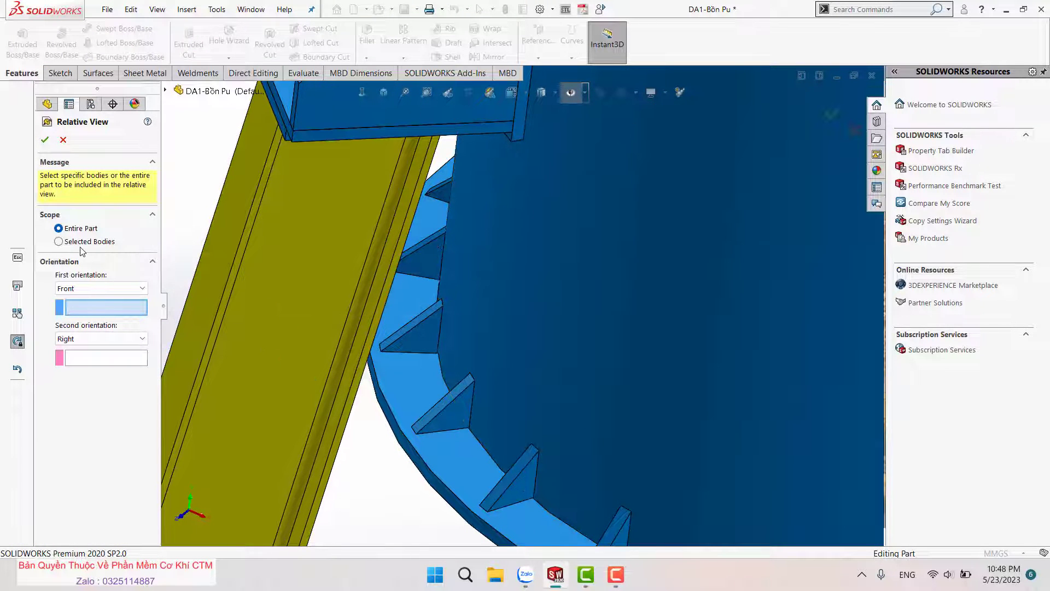
click(59, 241)
click(458, 418)
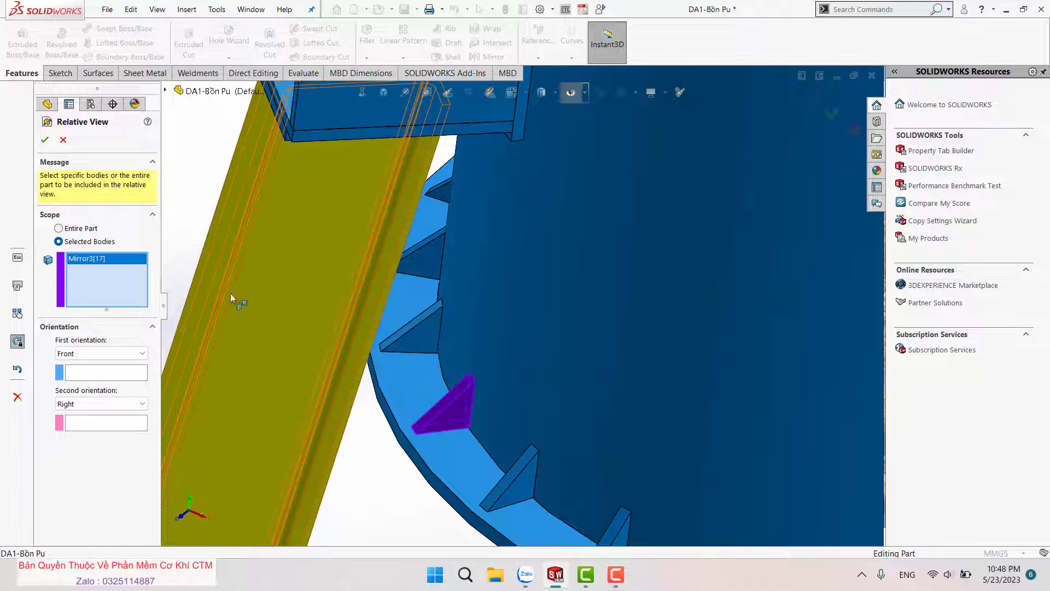
click(77, 376)
click(451, 421)
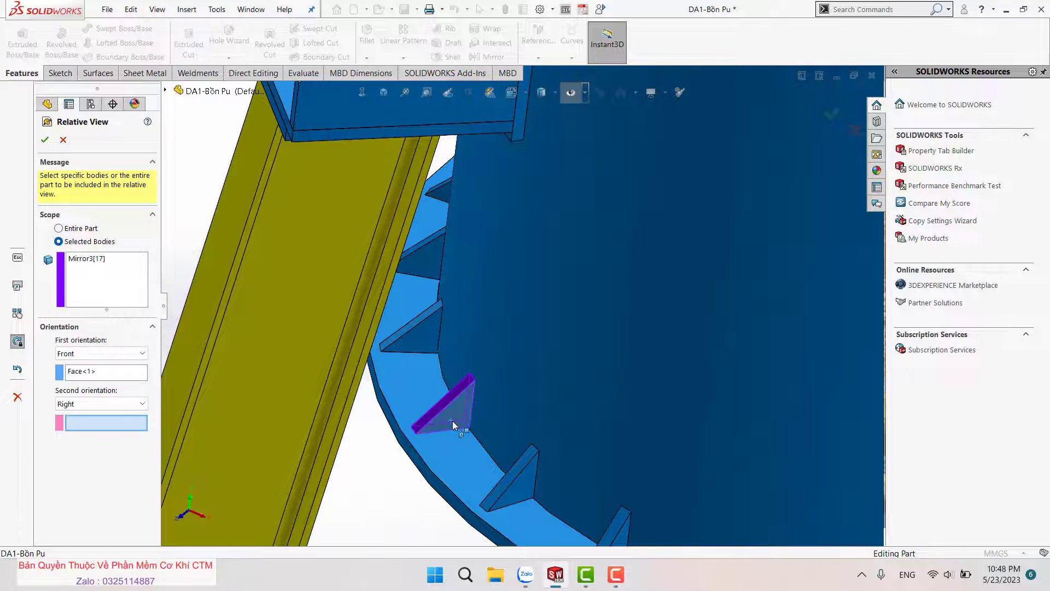
scroll(481, 389, down, 3)
scroll(501, 363, down, 3)
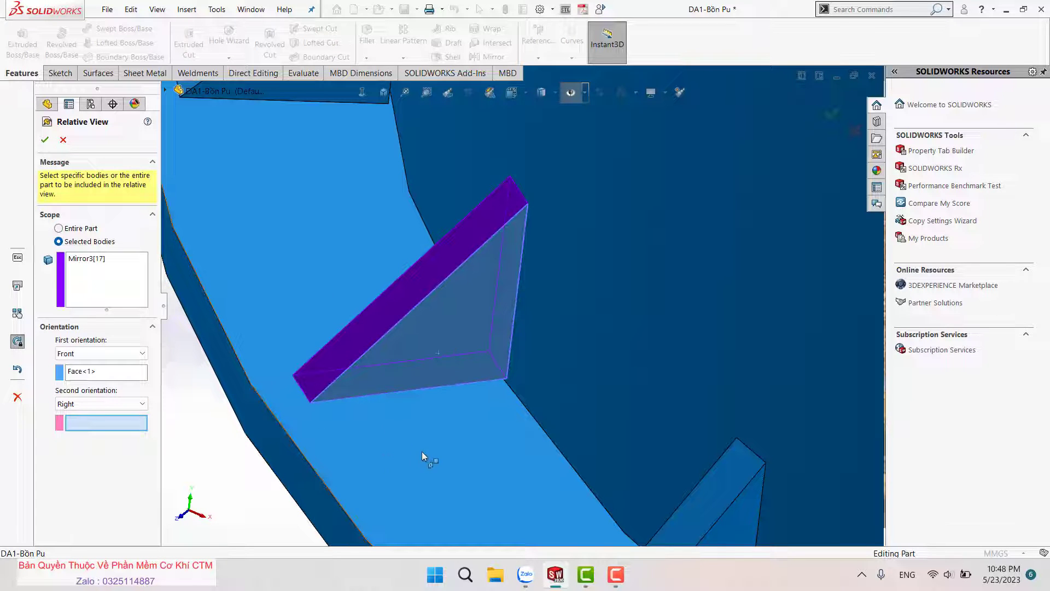
click(409, 425)
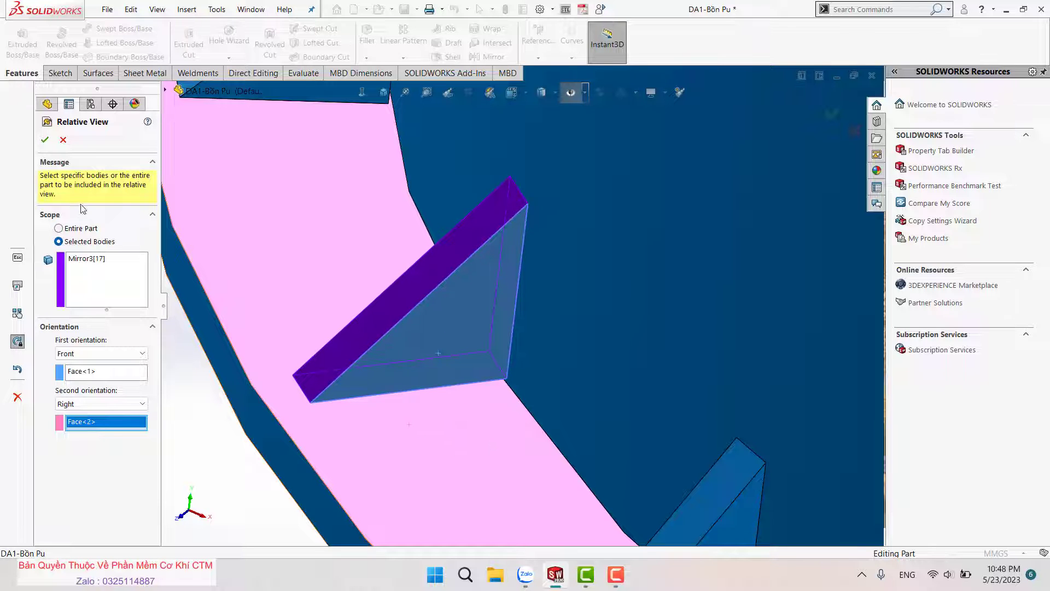
click(45, 144)
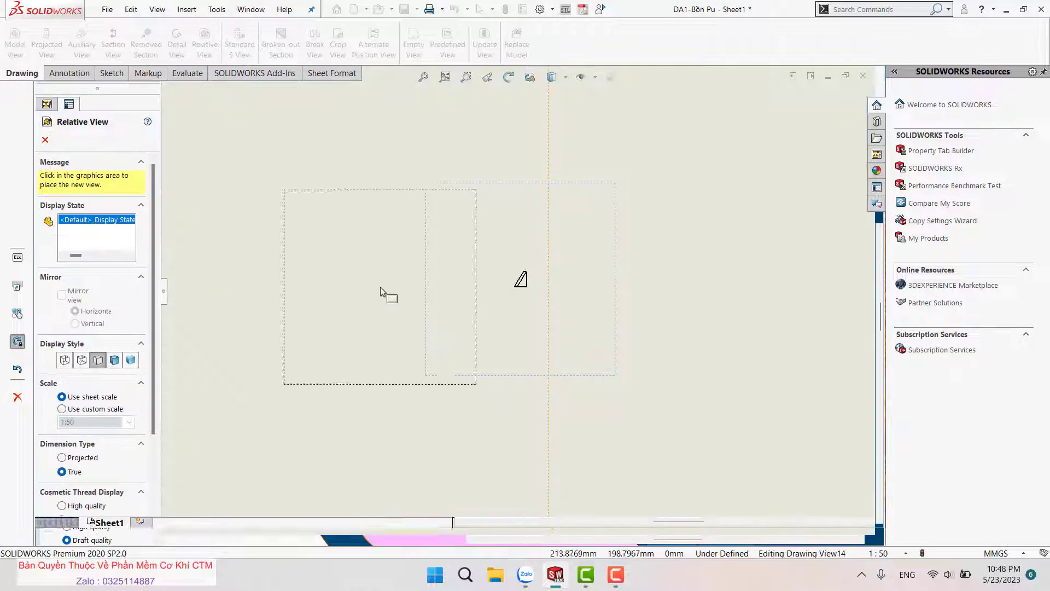
Delete the old gusset view from the sheet.
scroll(550, 268, up, 3)
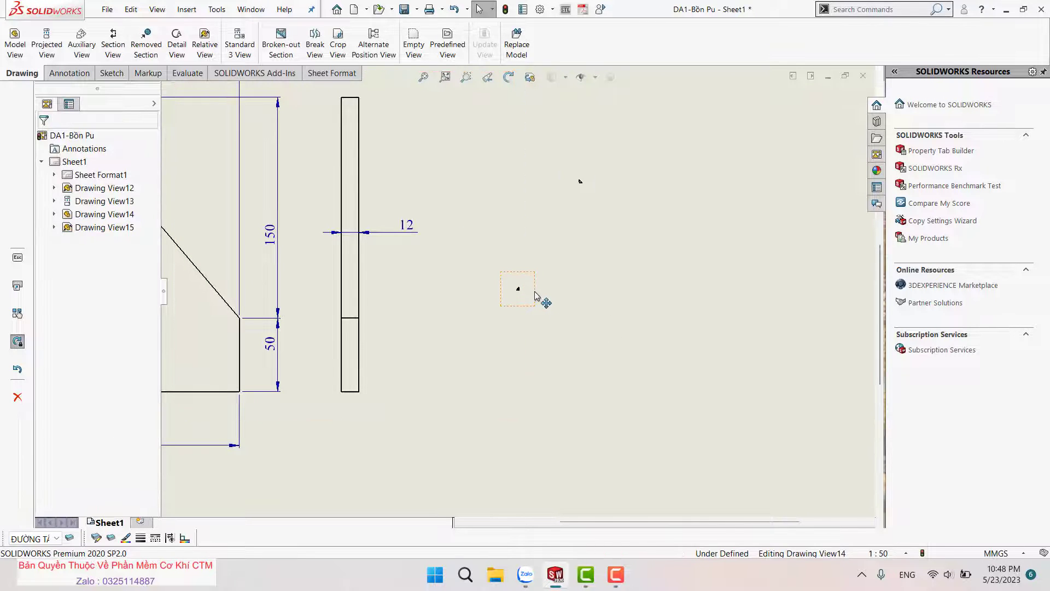
key(Delete)
click(610, 234)
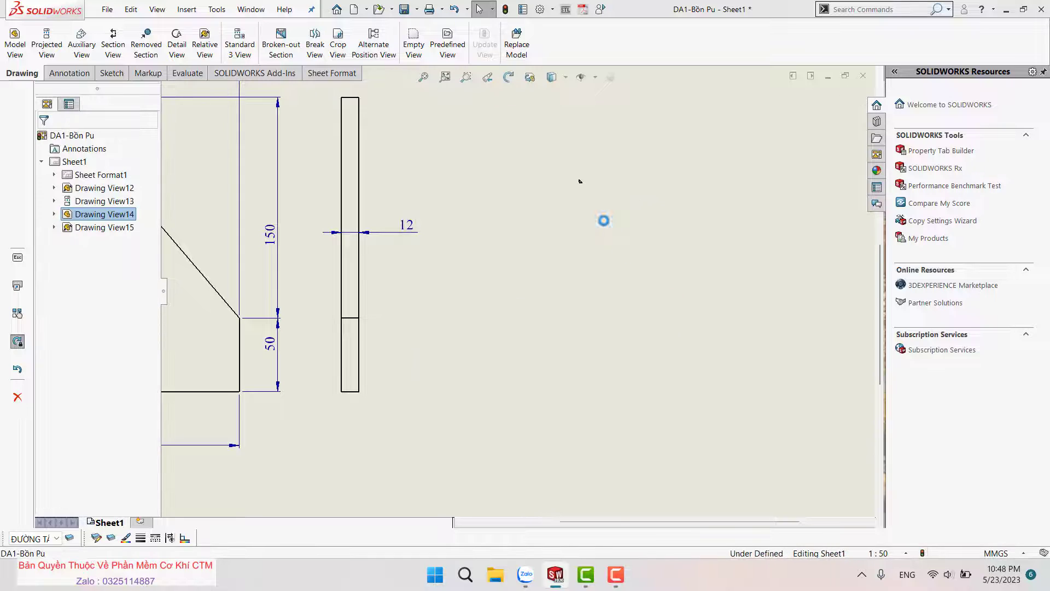
Give the new triangle view, Drawing View15, a custom 1:1 scale.
scroll(579, 194, down, 2)
click(579, 195)
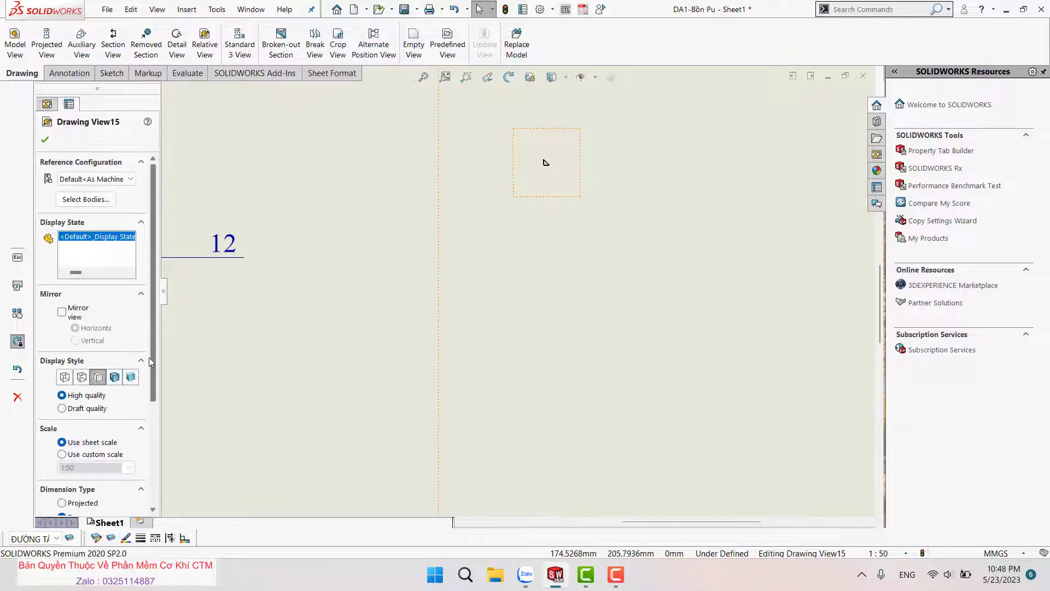
scroll(157, 463, down, 5)
click(76, 300)
text(2)
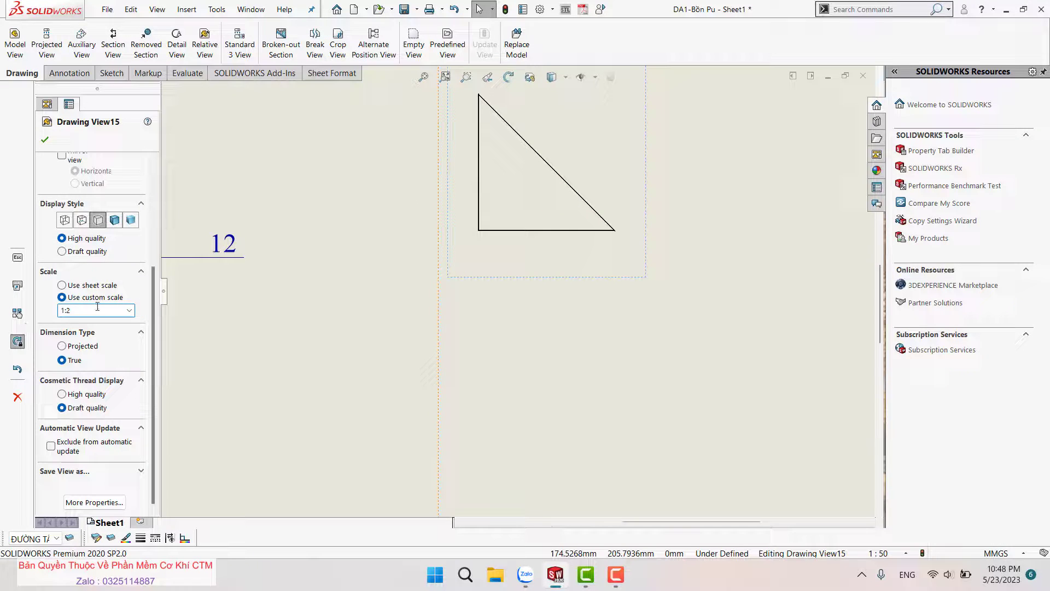
scroll(97, 307, up, 1)
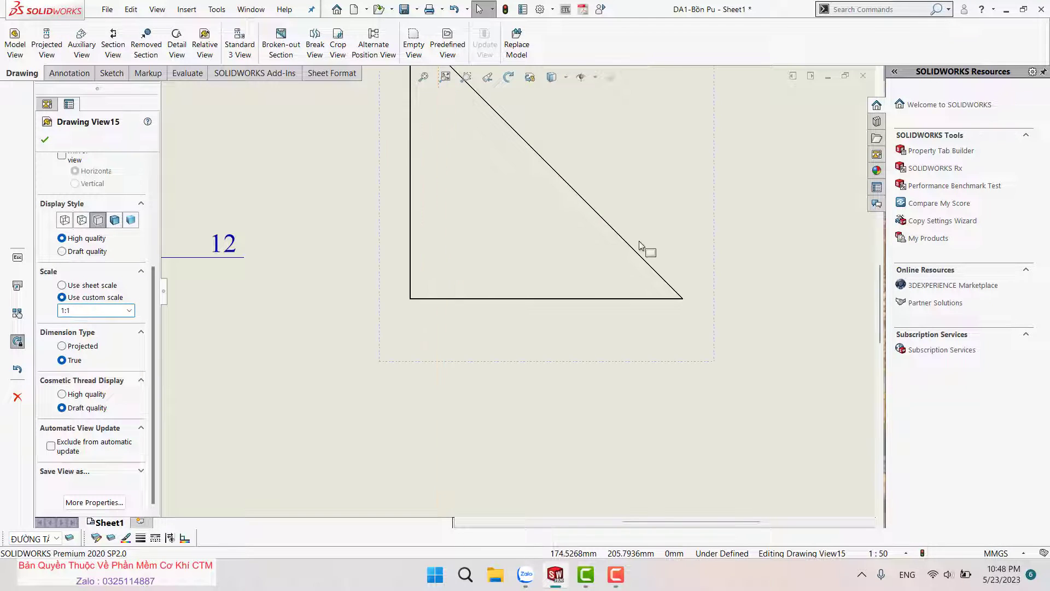
scroll(639, 245, up, 3)
click(649, 215)
click(607, 181)
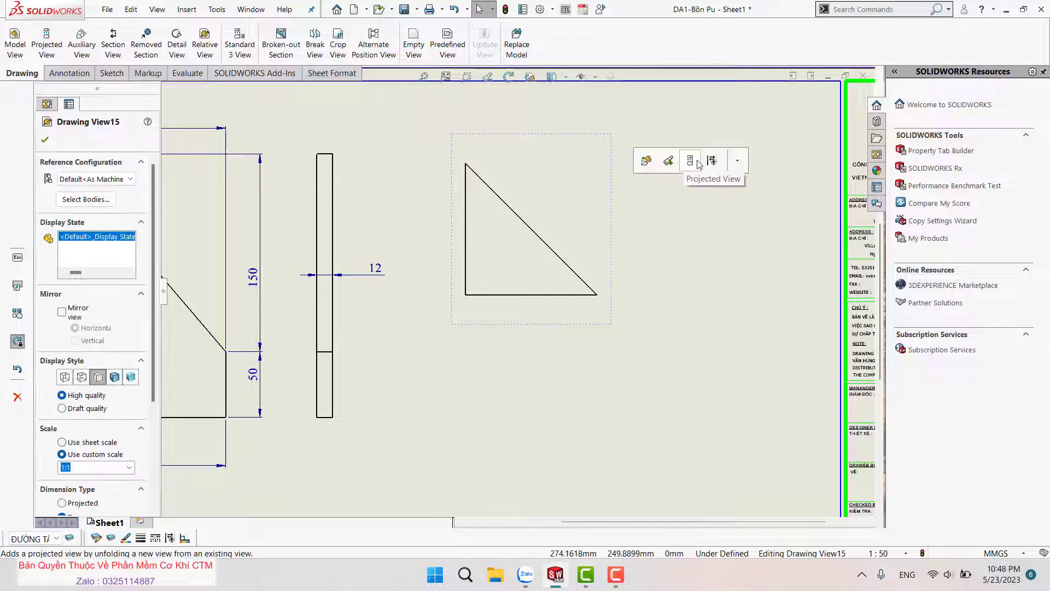
Project a side view right of the triangle and dimension both 50 legs.
click(690, 161)
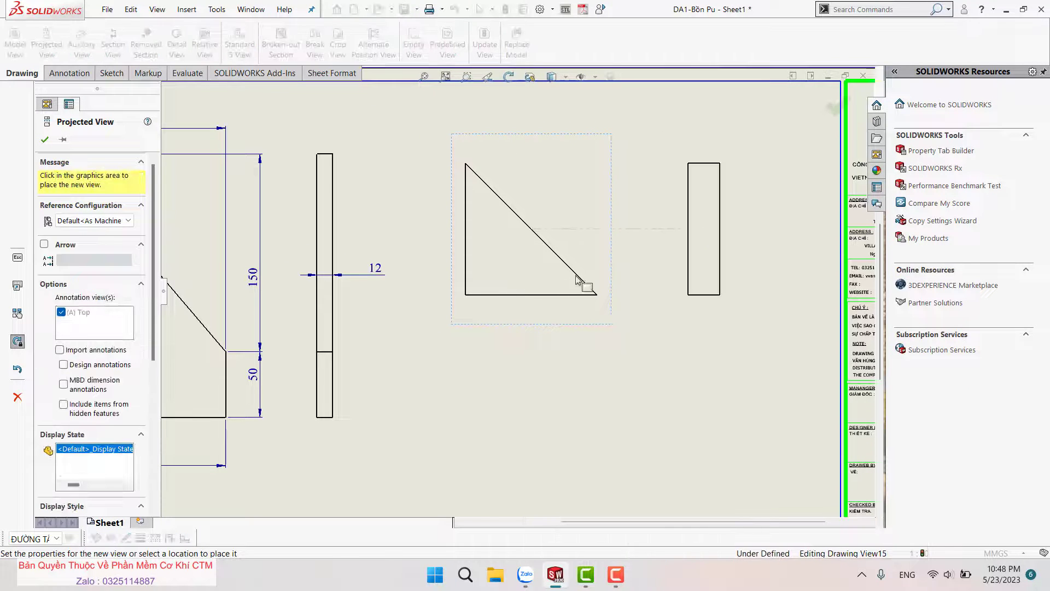
key(Escape)
click(527, 294)
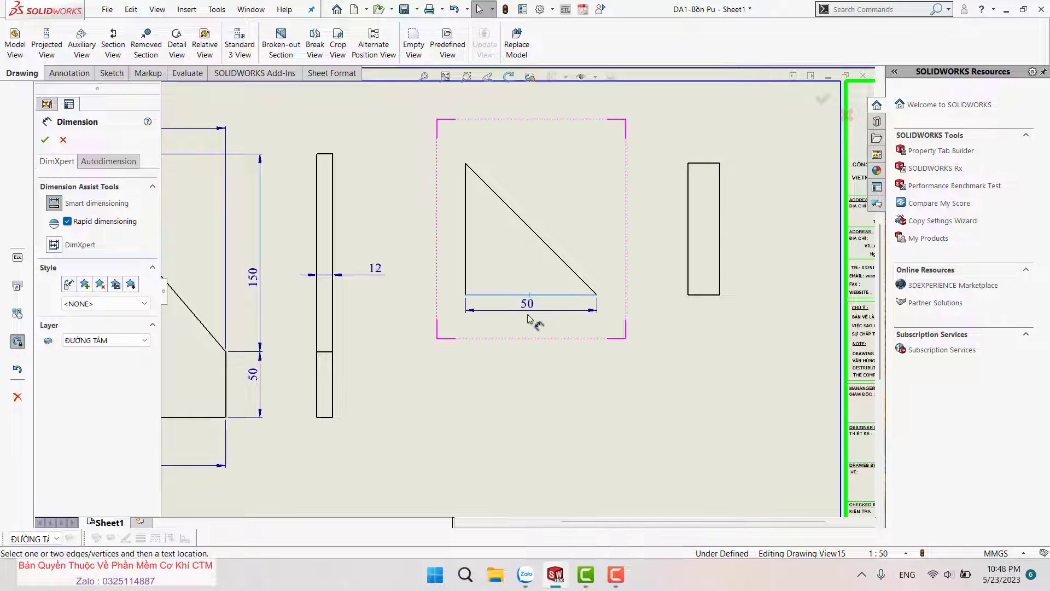
click(527, 323)
click(465, 222)
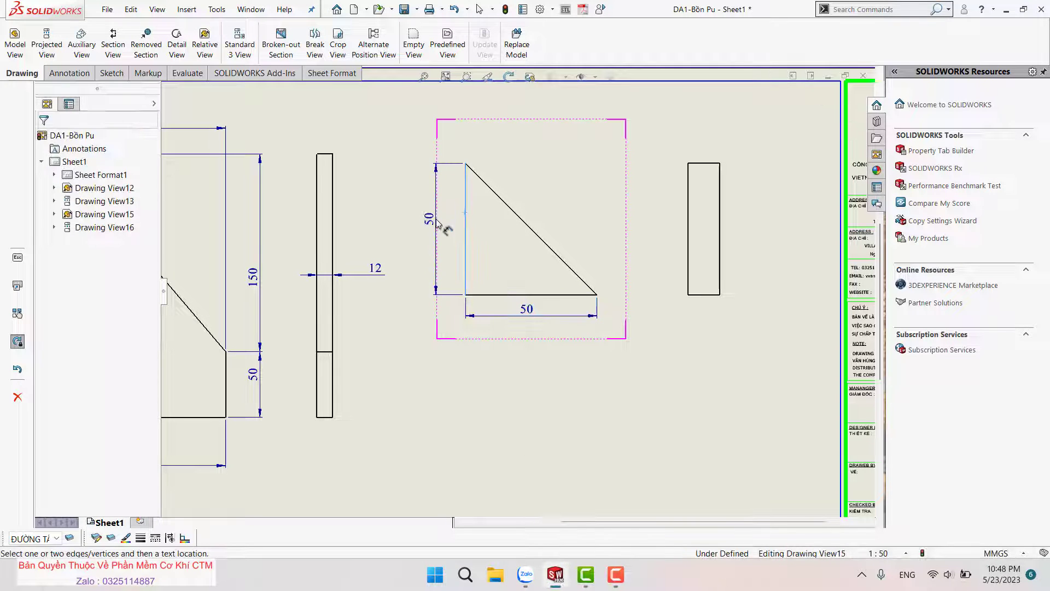
click(438, 221)
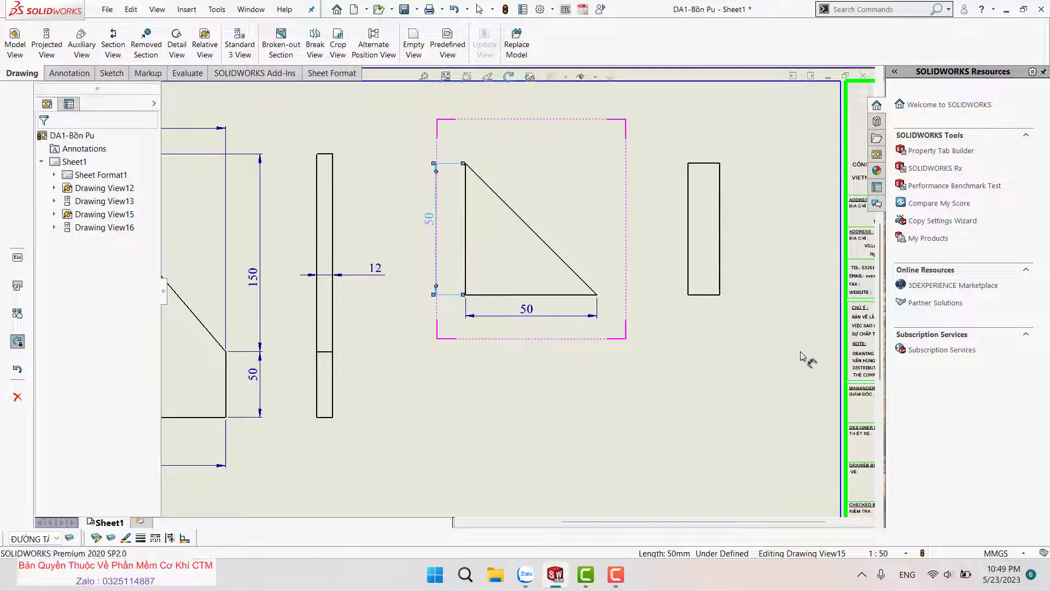
Dimension the side view's 12 thickness and fit the sheet in view.
click(690, 214)
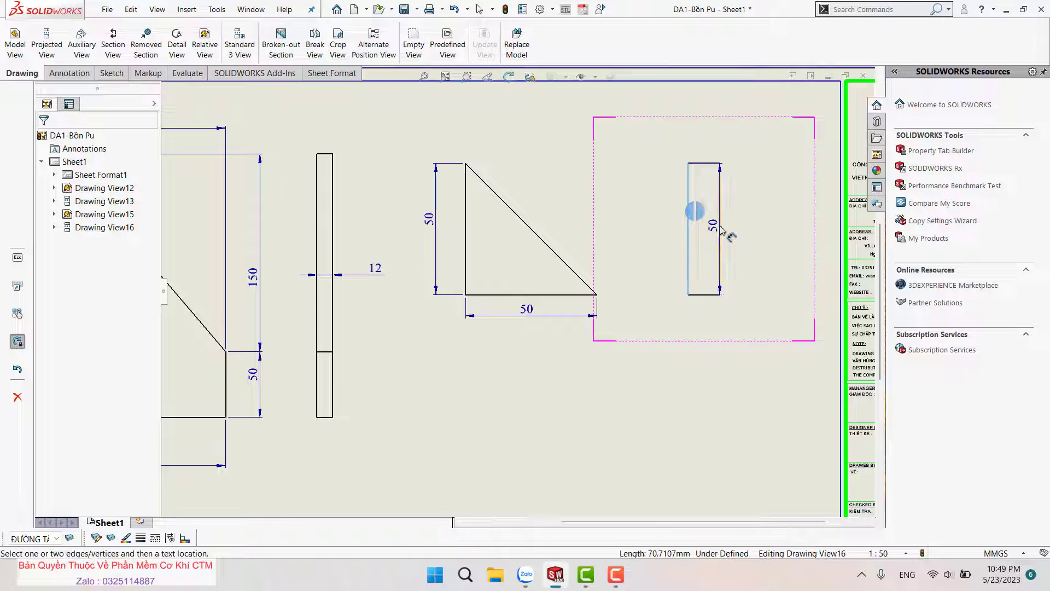
click(719, 230)
key(Escape)
key(f)
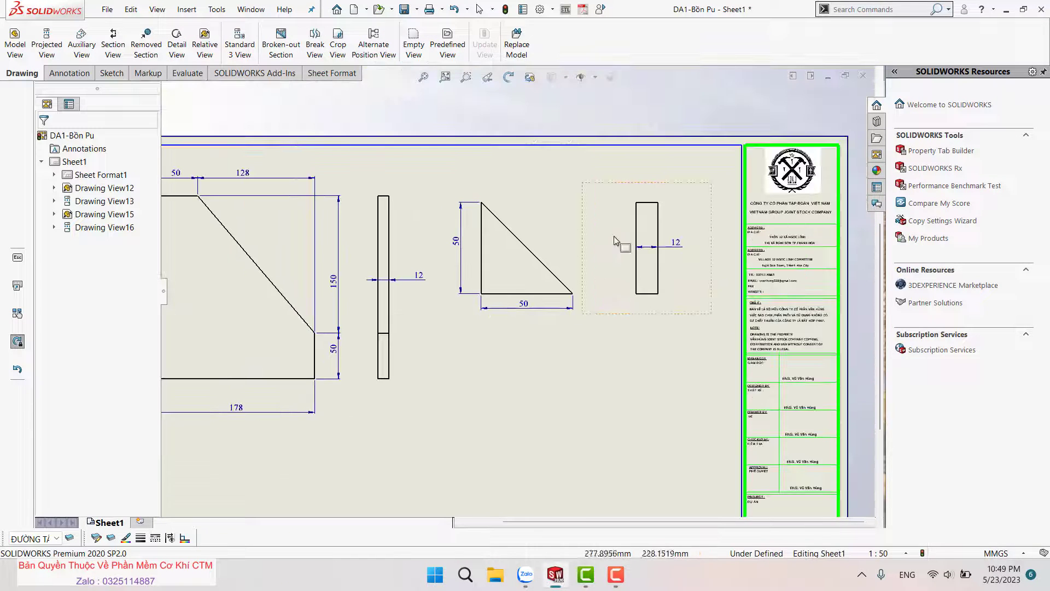
key(f)
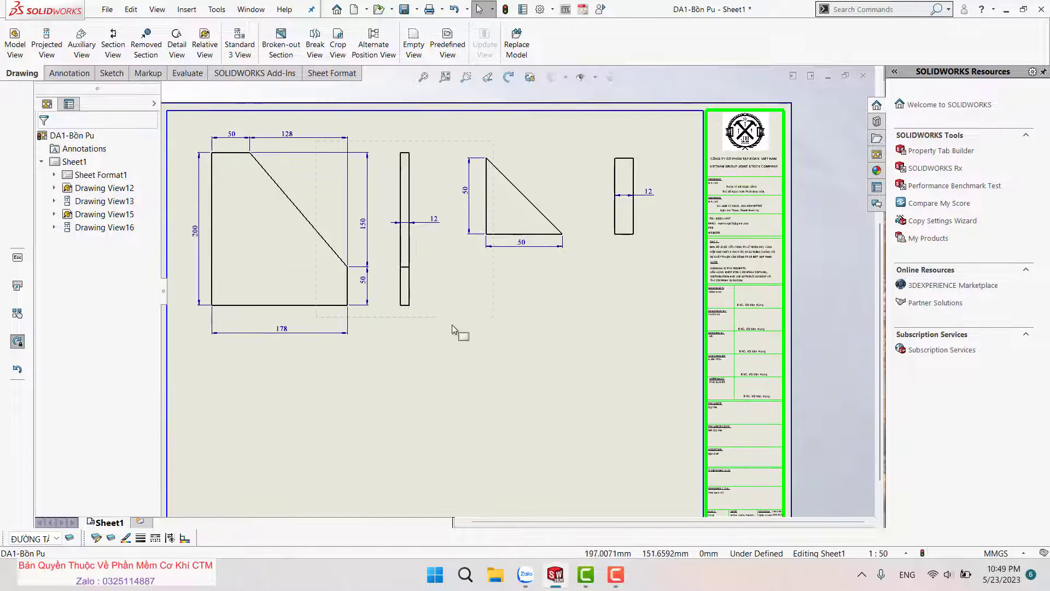
key(f)
click(460, 324)
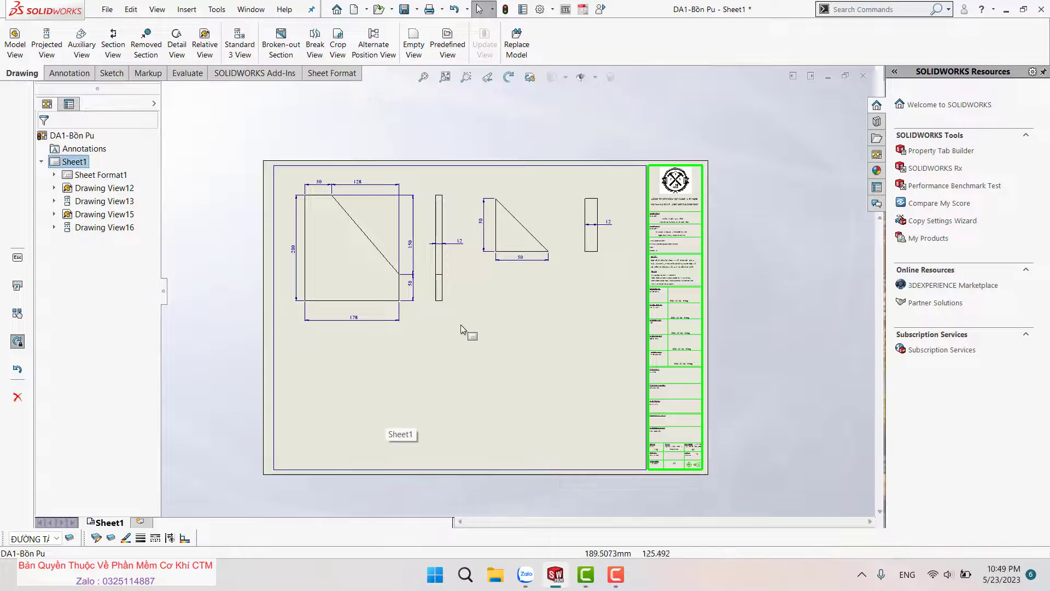
scroll(460, 323, down, 2)
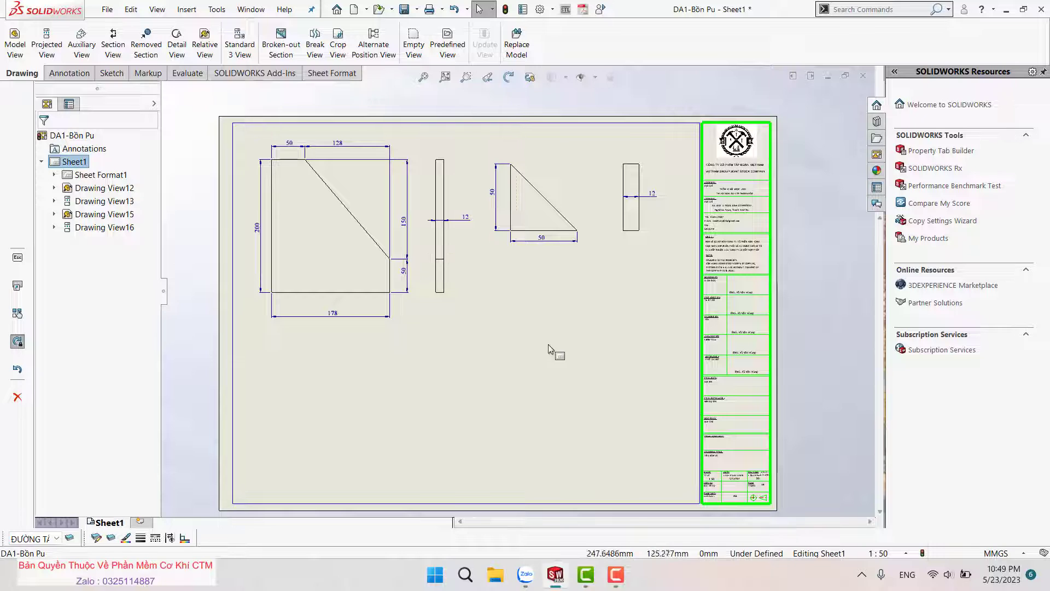
Insert a DA1-Bồn Pu model view showing only the Trim/Extend2 slanted leg beam.
click(16, 44)
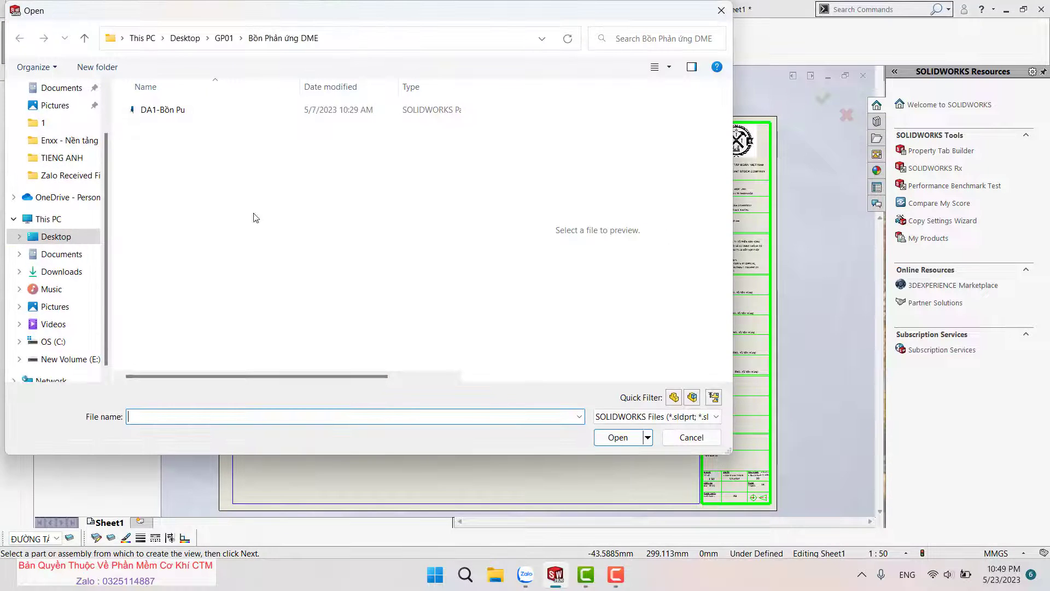
double_click(131, 105)
click(89, 294)
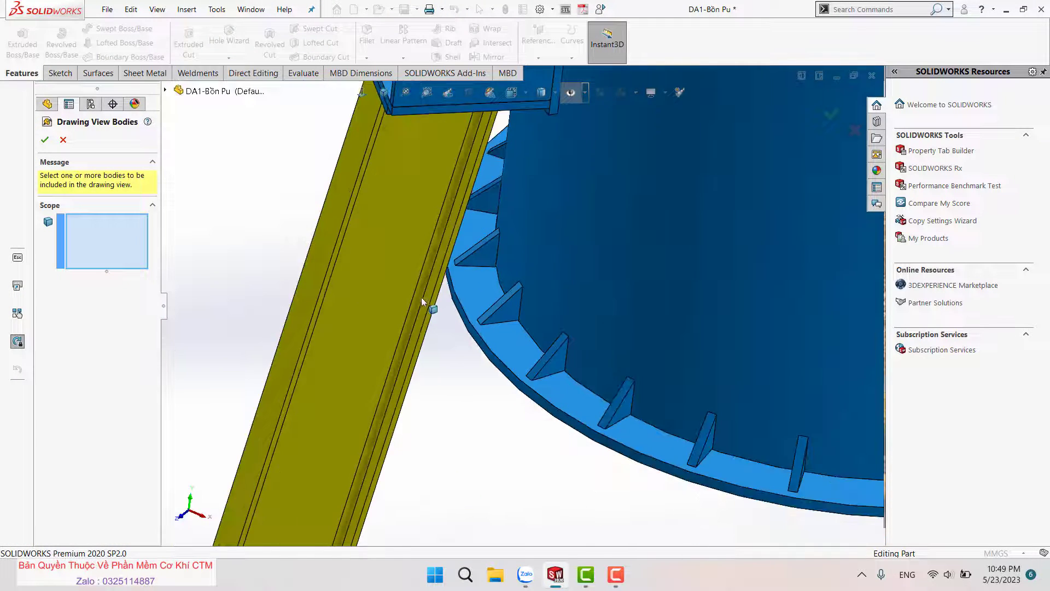
click(432, 307)
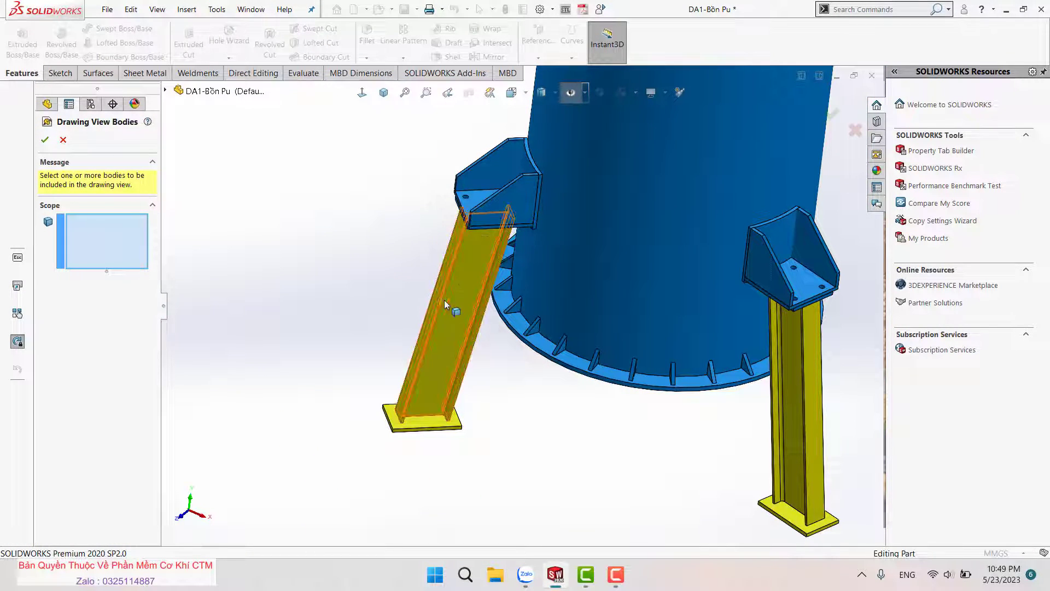
click(419, 337)
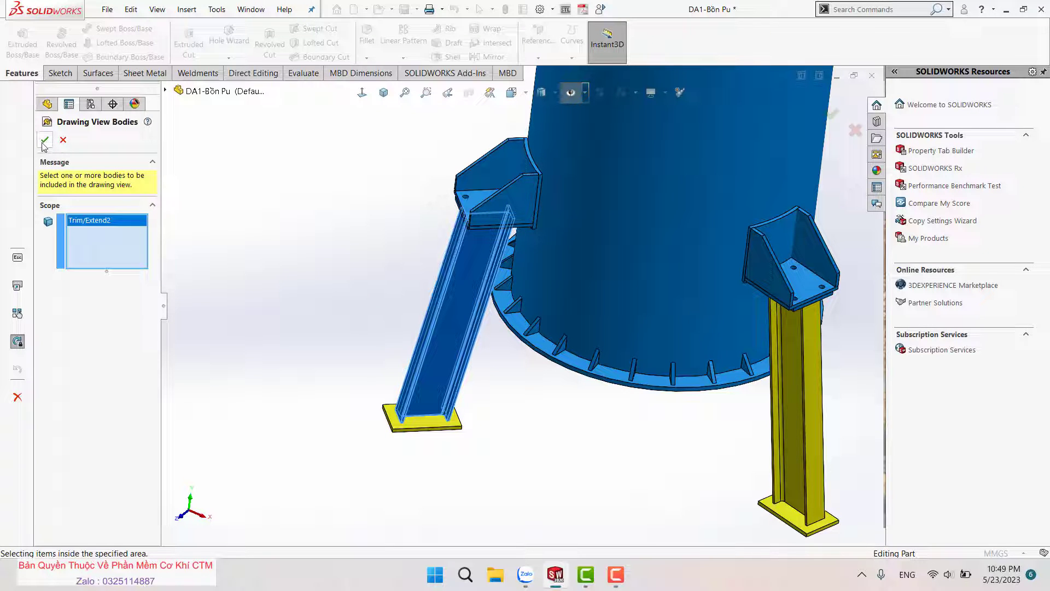
right_click(451, 317)
click(429, 358)
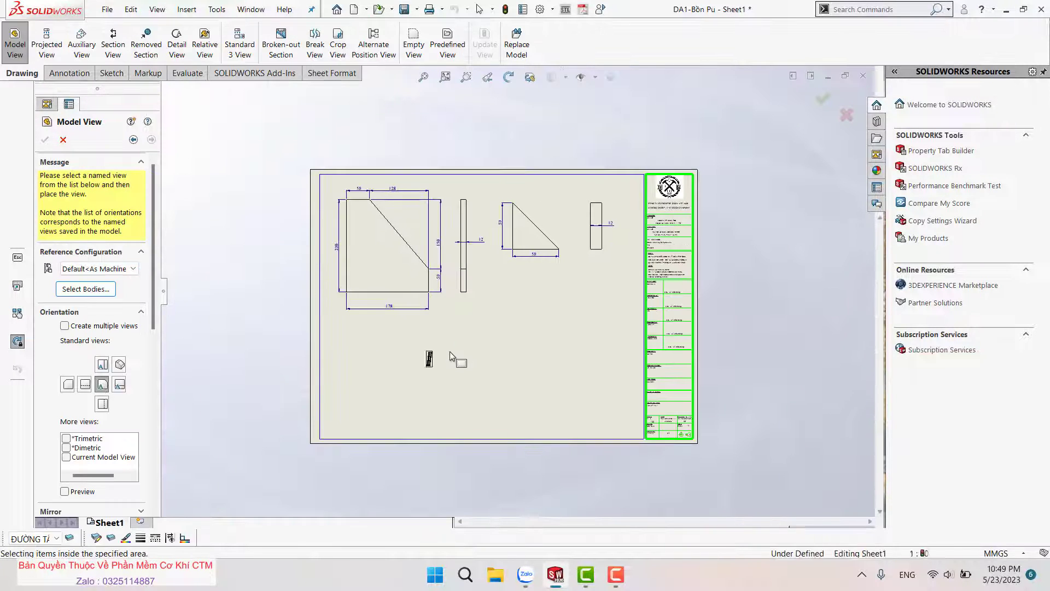
scroll(452, 358, down, 5)
scroll(448, 356, down, 2)
key(Escape)
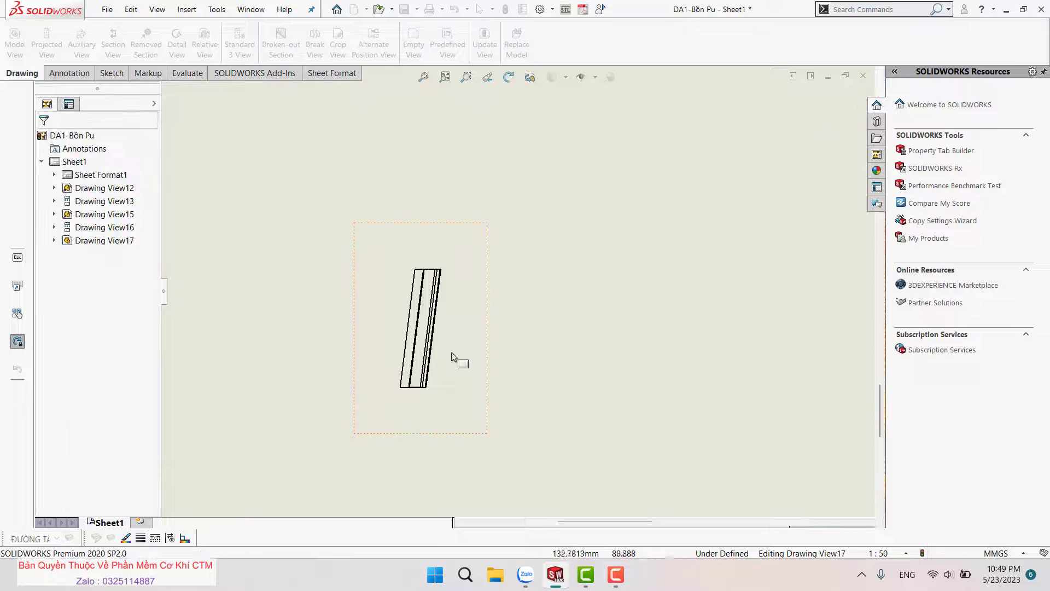
click(464, 347)
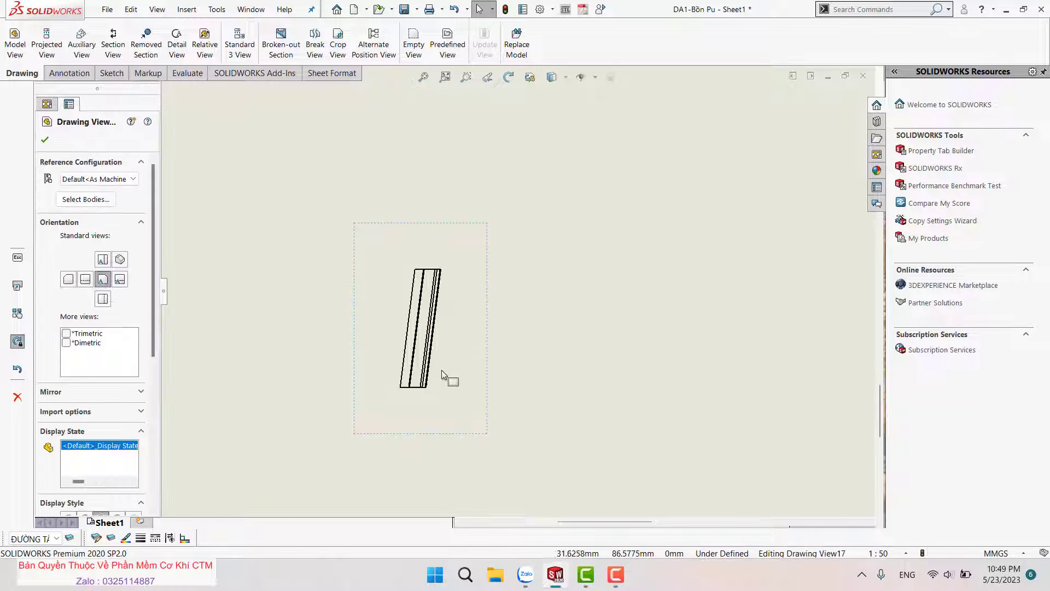
click(193, 39)
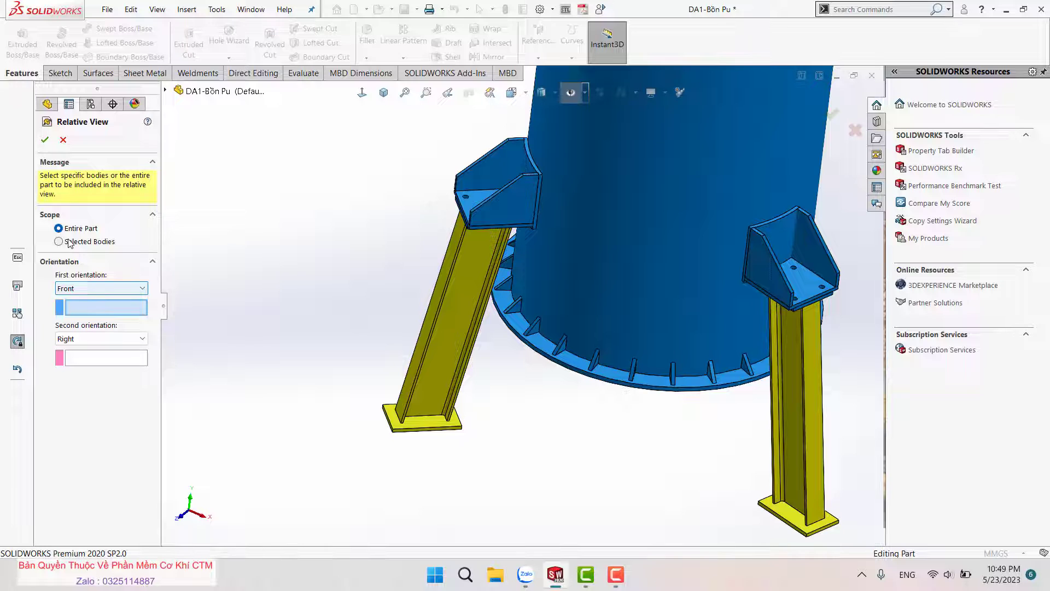
Define a relative view of the Trim/Extend2 leg with web face Front, flange face Right.
click(69, 242)
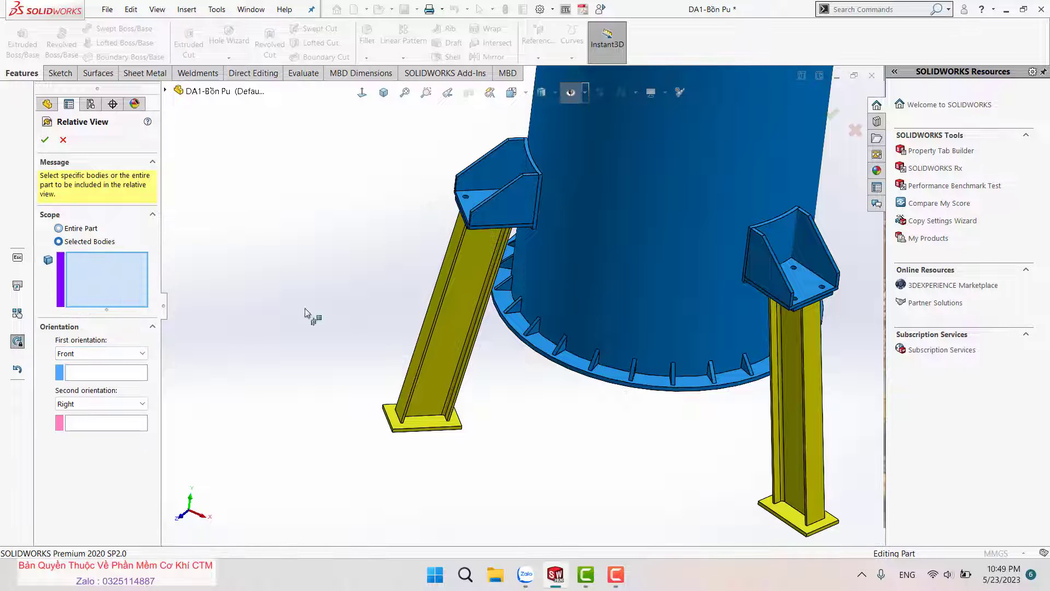
click(456, 339)
click(77, 374)
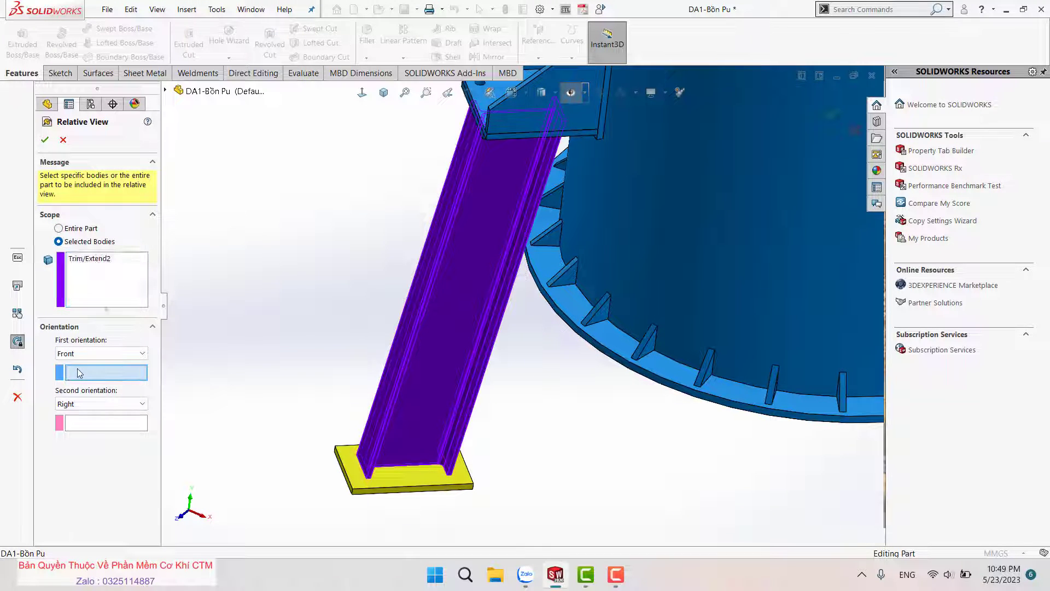
click(437, 331)
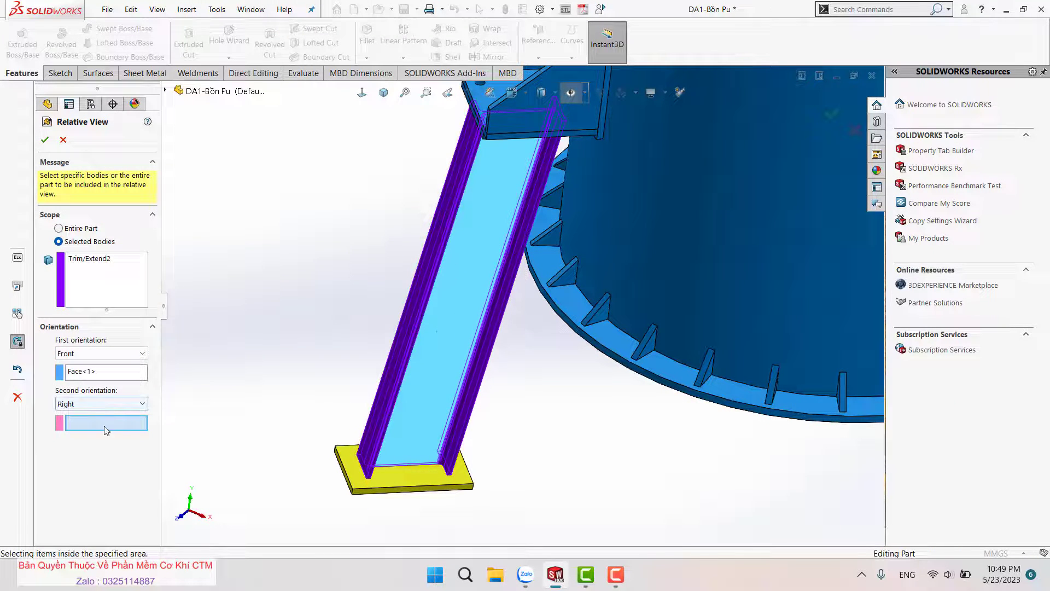
scroll(414, 313, down, 2)
scroll(425, 301, down, 3)
click(427, 301)
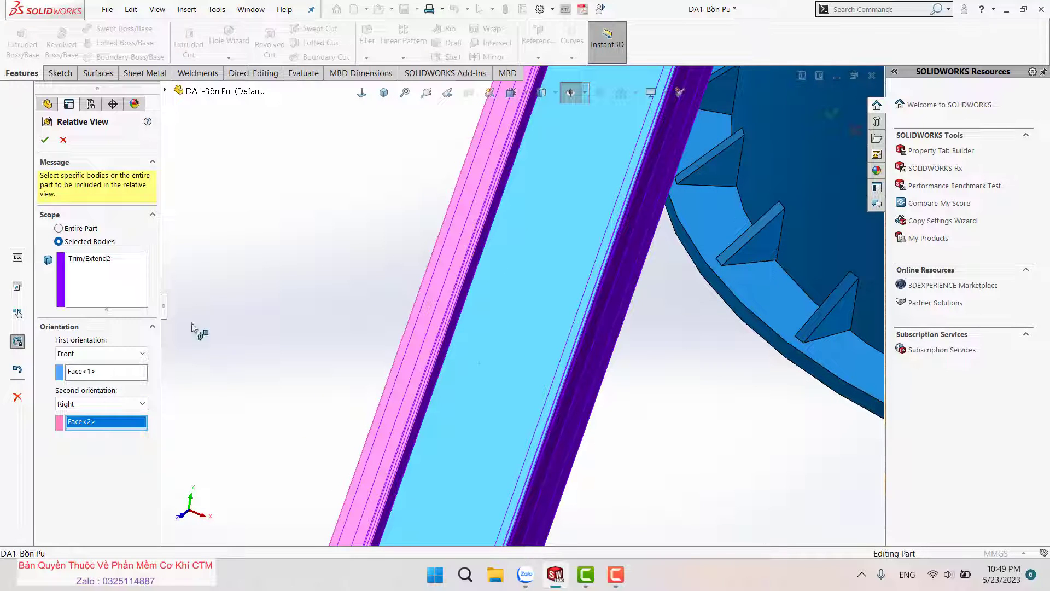
click(45, 140)
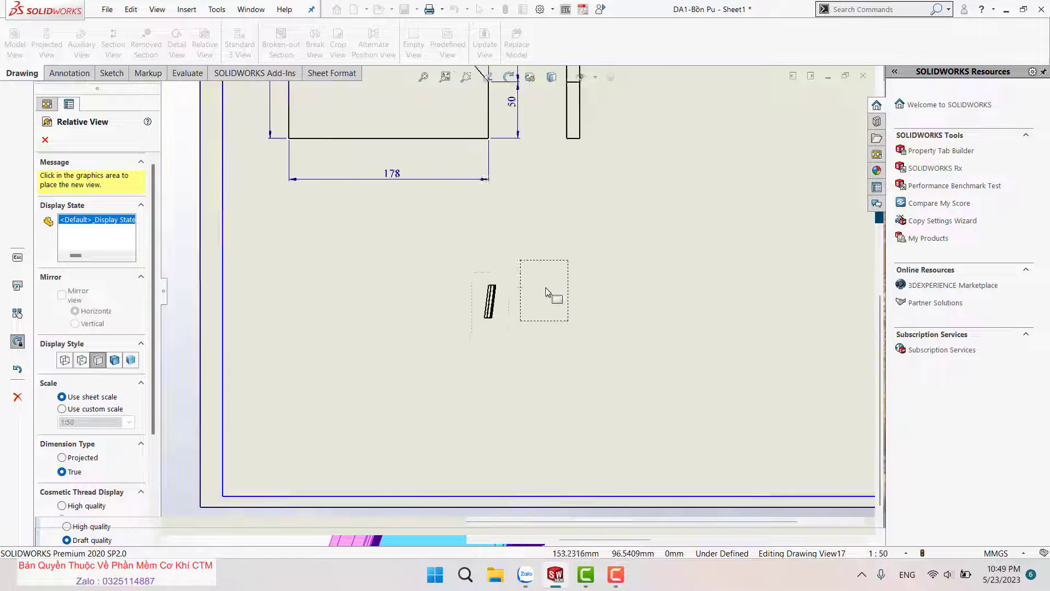
Place the relative leg view, Drawing View18, and delete the original View17.
scroll(525, 290, up, 1)
click(426, 343)
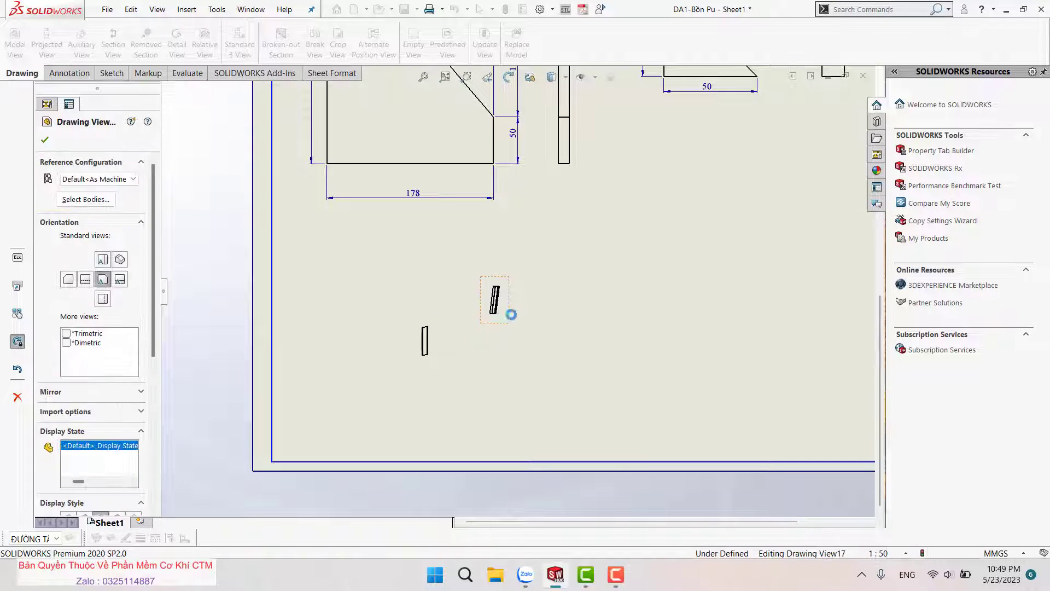
key(Delete)
click(610, 235)
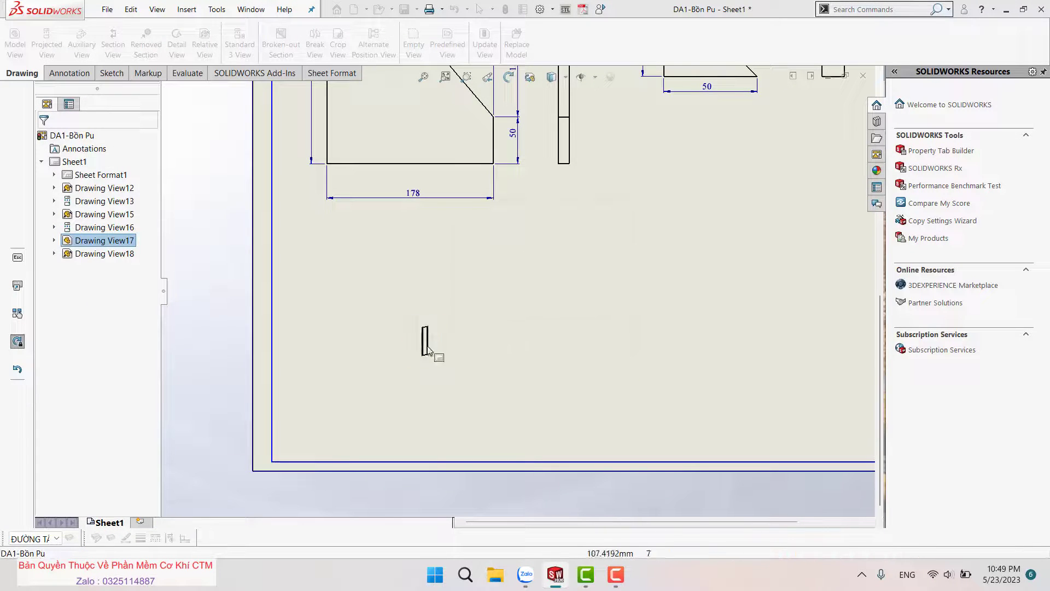
Select Drawing View18, close its properties and fit the sheet in view.
scroll(496, 326, down, 3)
click(497, 326)
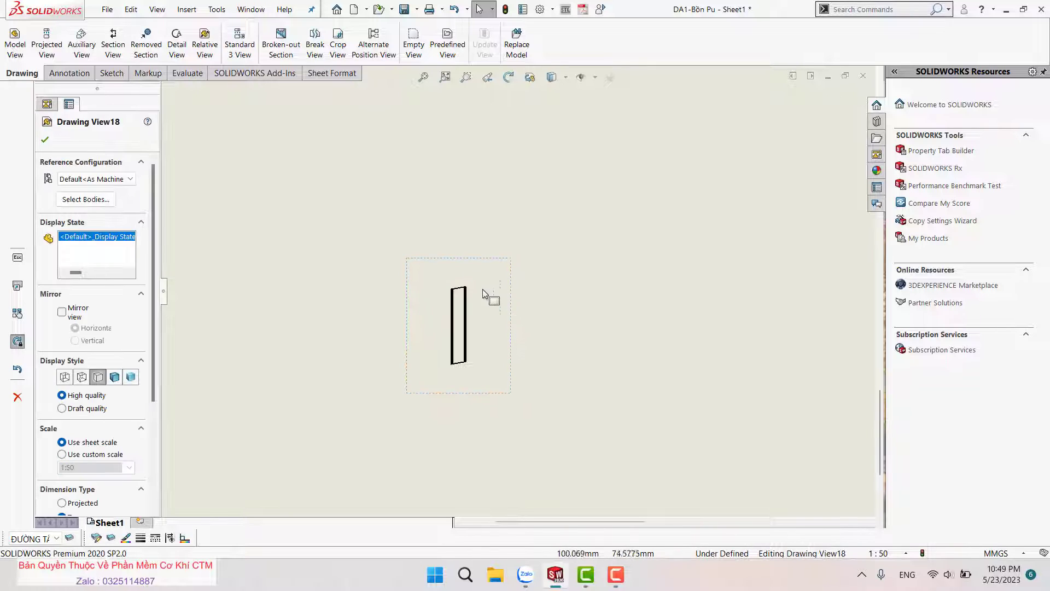
click(518, 350)
scroll(501, 342, up, 3)
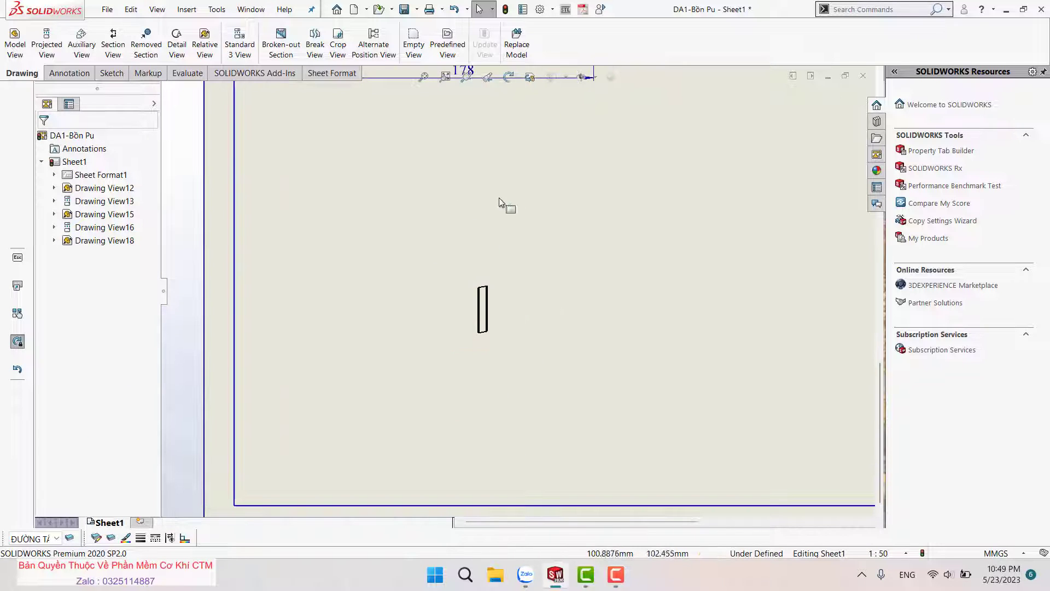
scroll(514, 303, up, 2)
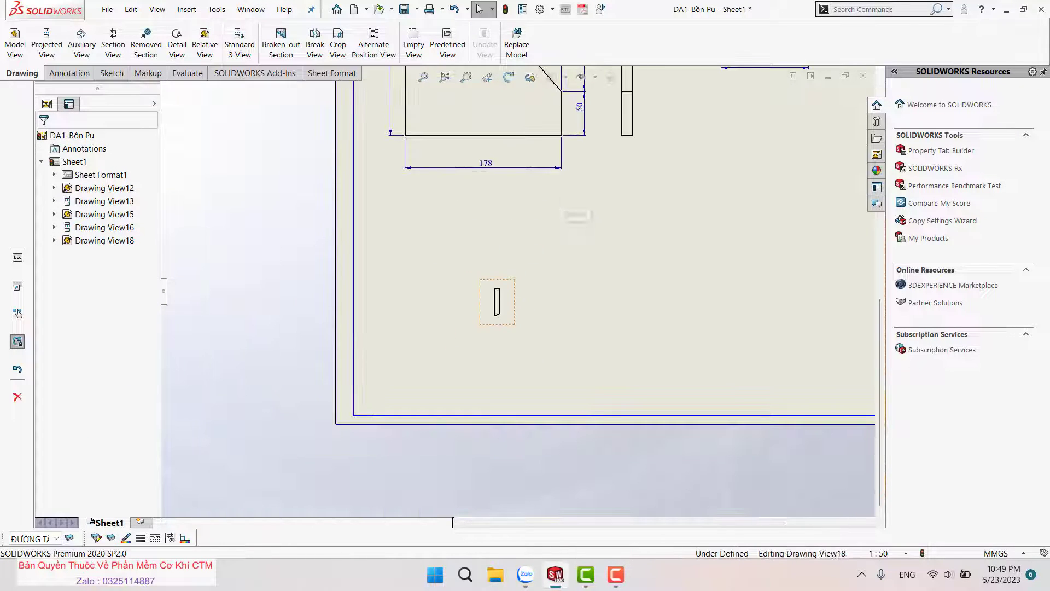
click(514, 303)
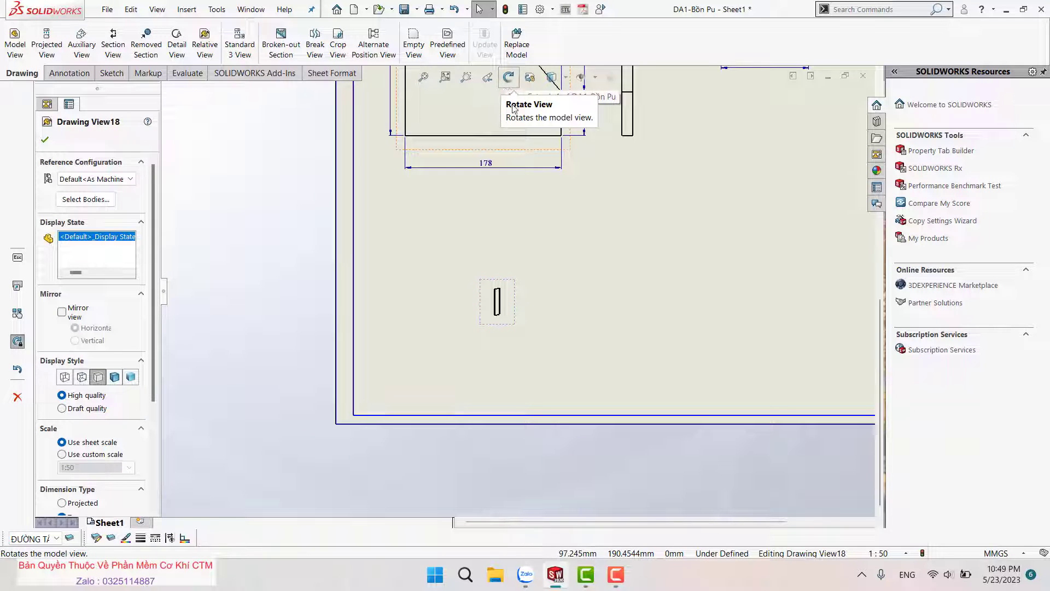
click(574, 195)
key(f)
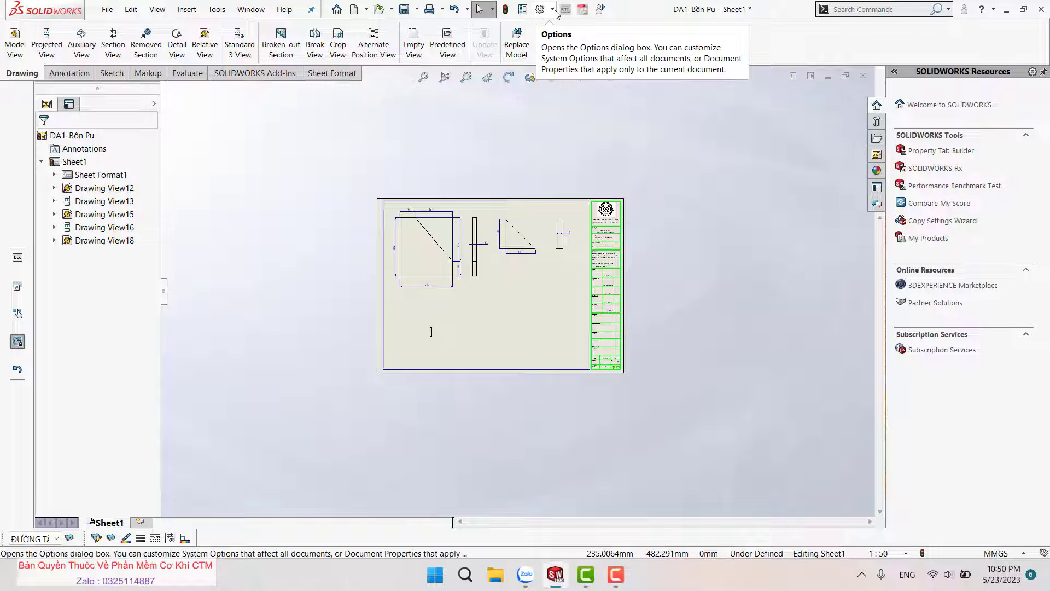
click(553, 9)
Open Customize and list the commands of the View category.
click(569, 39)
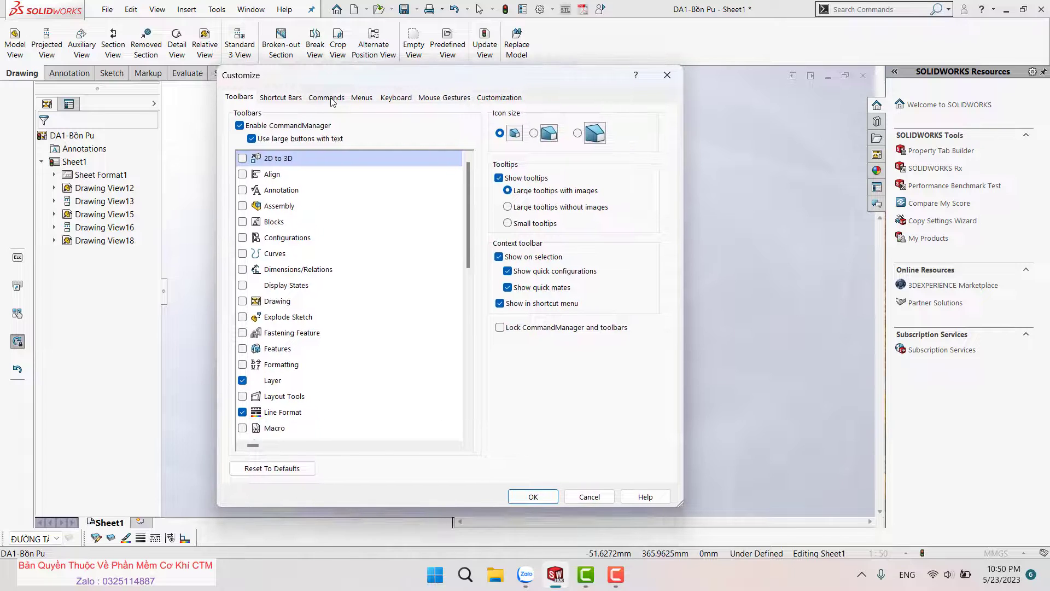
click(327, 98)
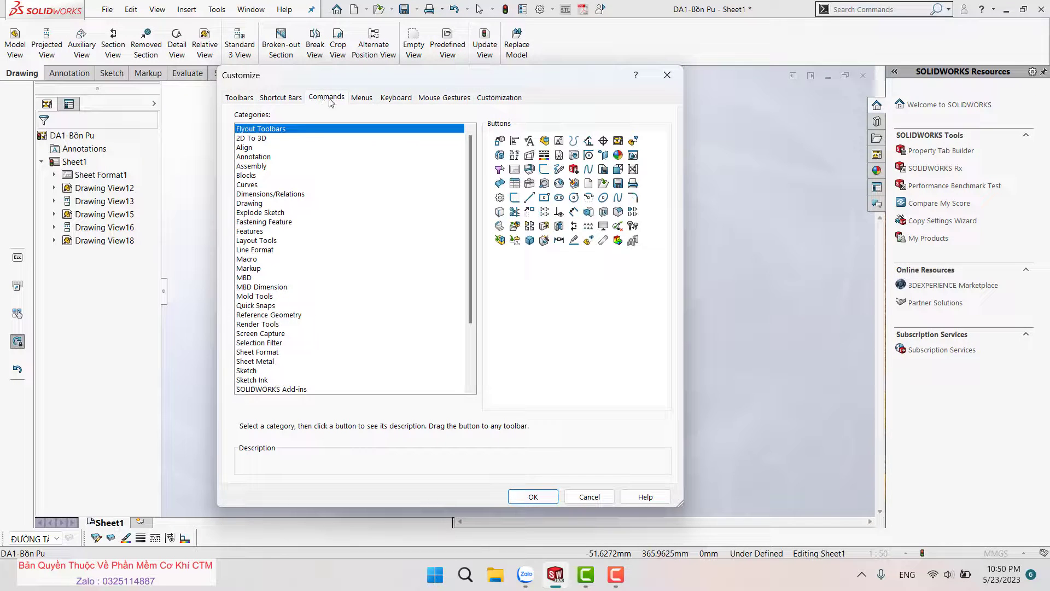
scroll(252, 299, down, 3)
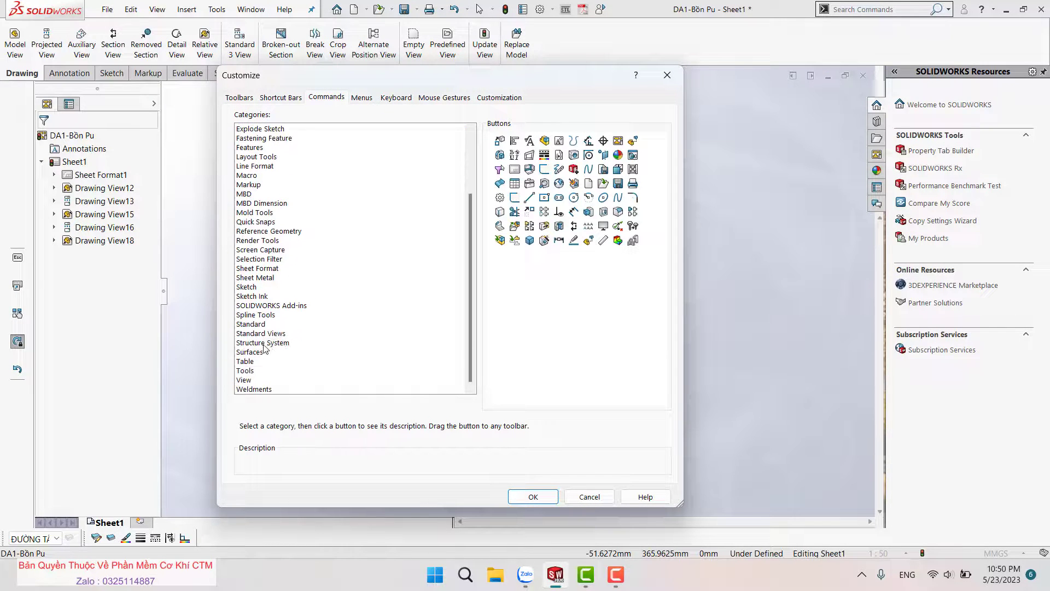
click(253, 335)
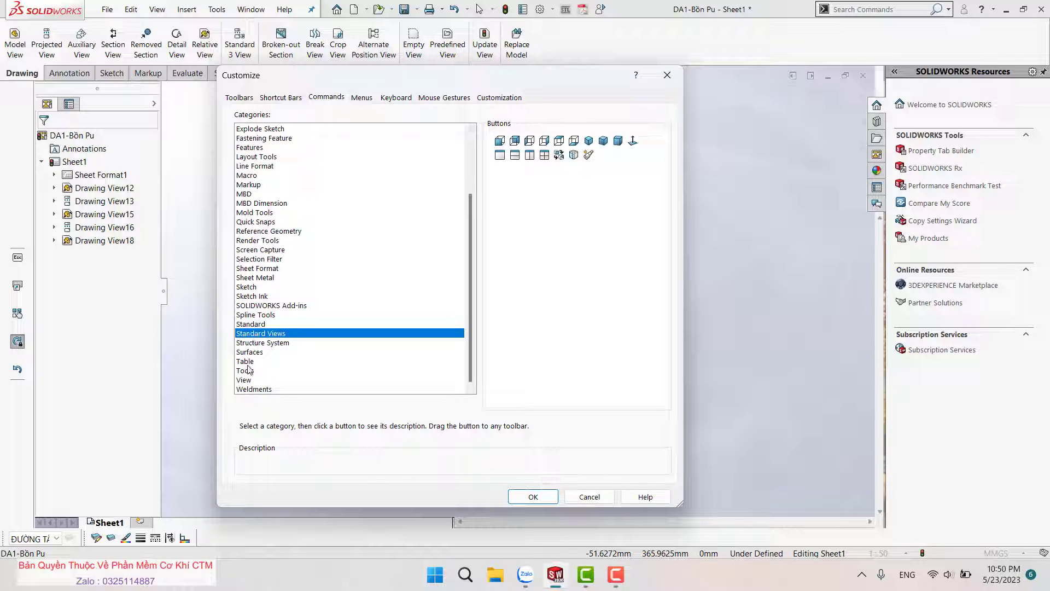
scroll(250, 384, up, 1)
scroll(251, 377, down, 1)
click(249, 380)
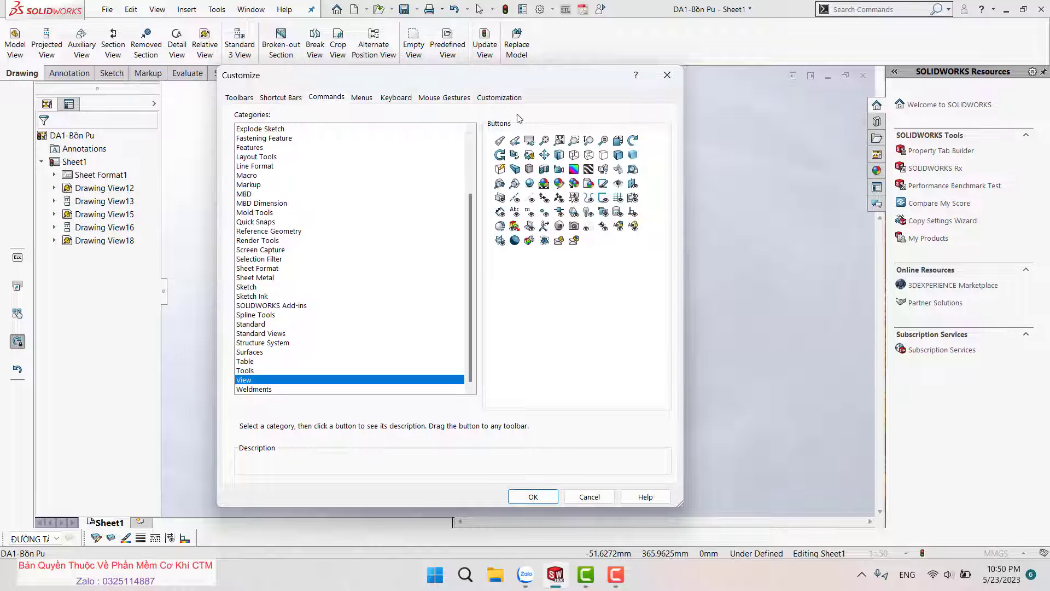
Drag the Rotate View command onto the heads-up view toolbar.
drag(512, 86, 464, 166)
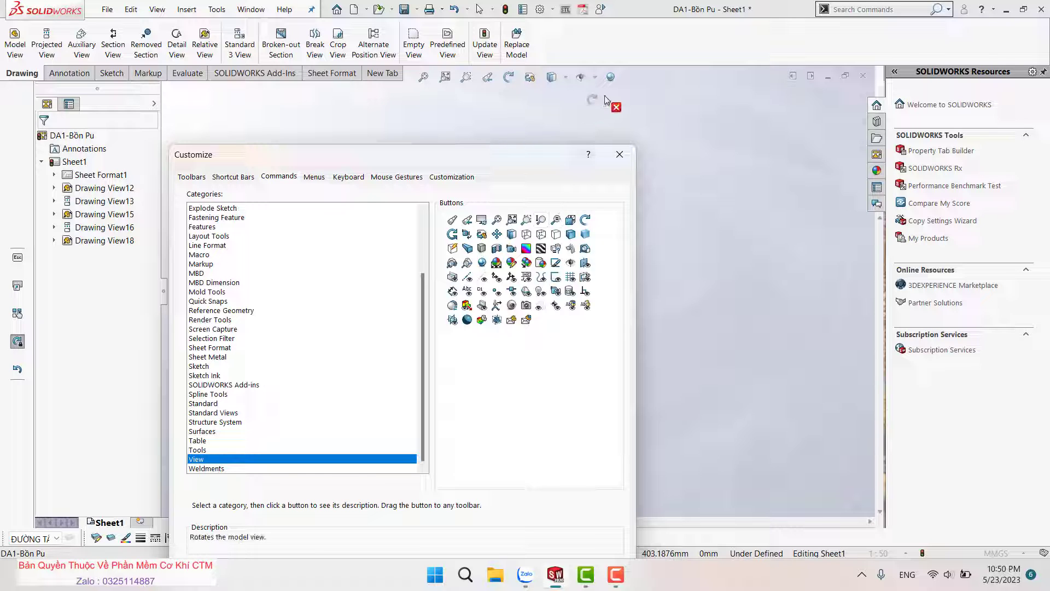
drag(605, 95, 629, 76)
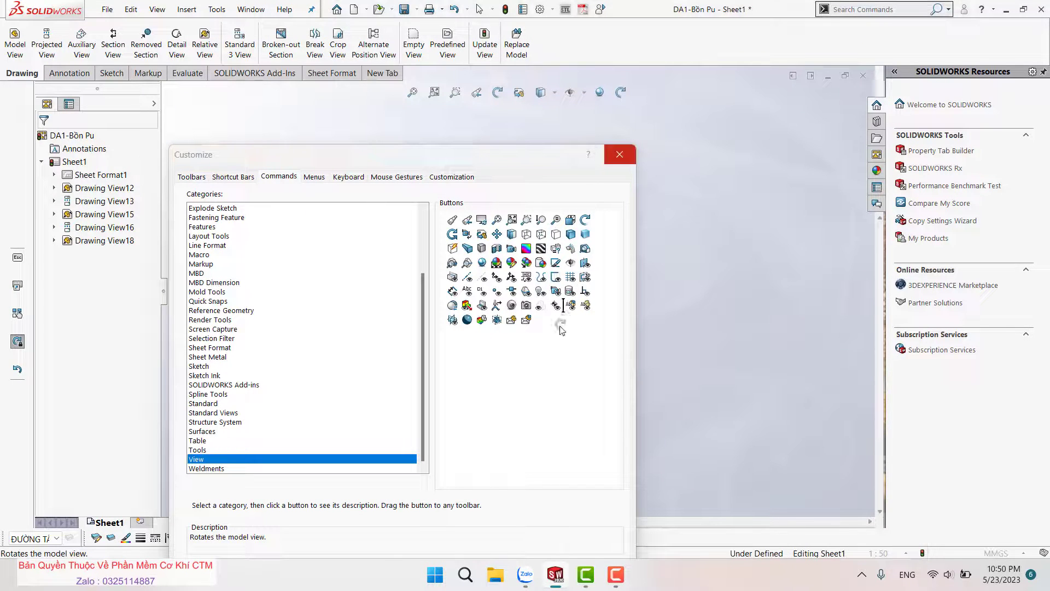
drag(560, 328, 561, 325)
drag(539, 160, 536, 67)
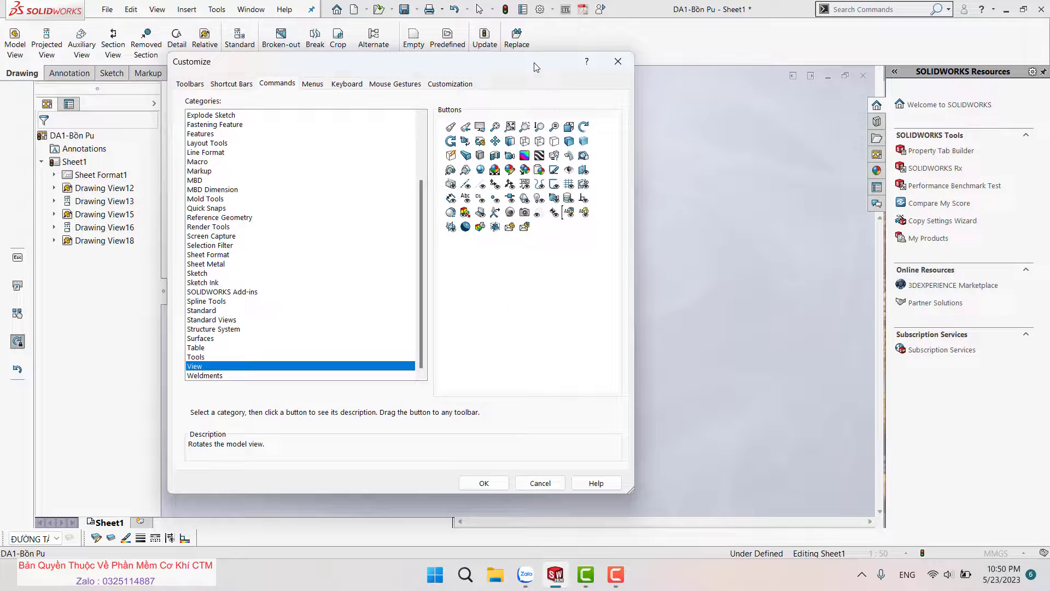
Close Customize and set Drawing View18 to a custom 1:5 scale.
click(483, 485)
scroll(464, 325, down, 2)
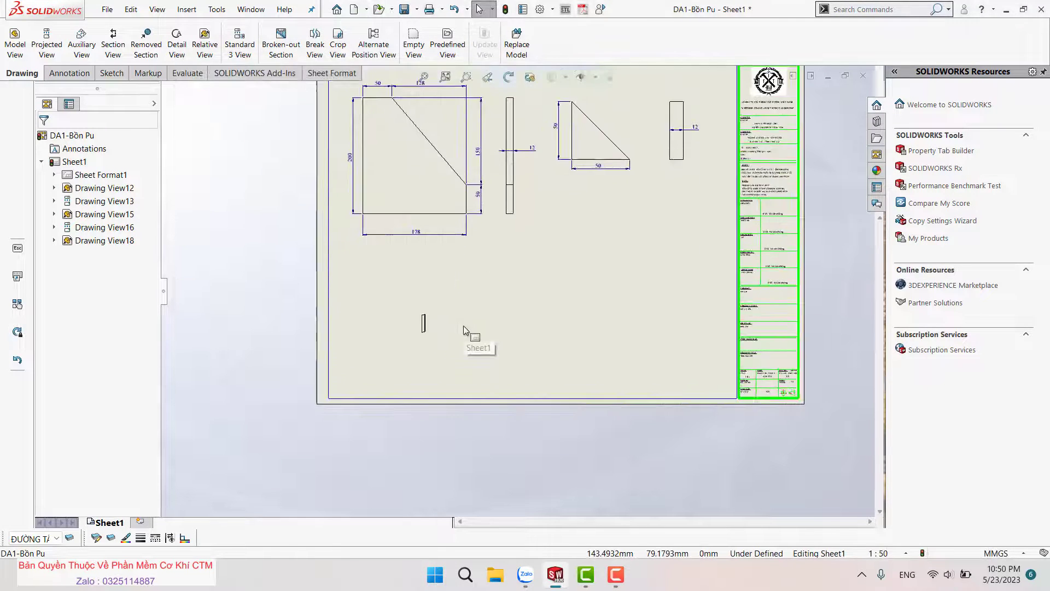
scroll(444, 323, down, 3)
click(444, 324)
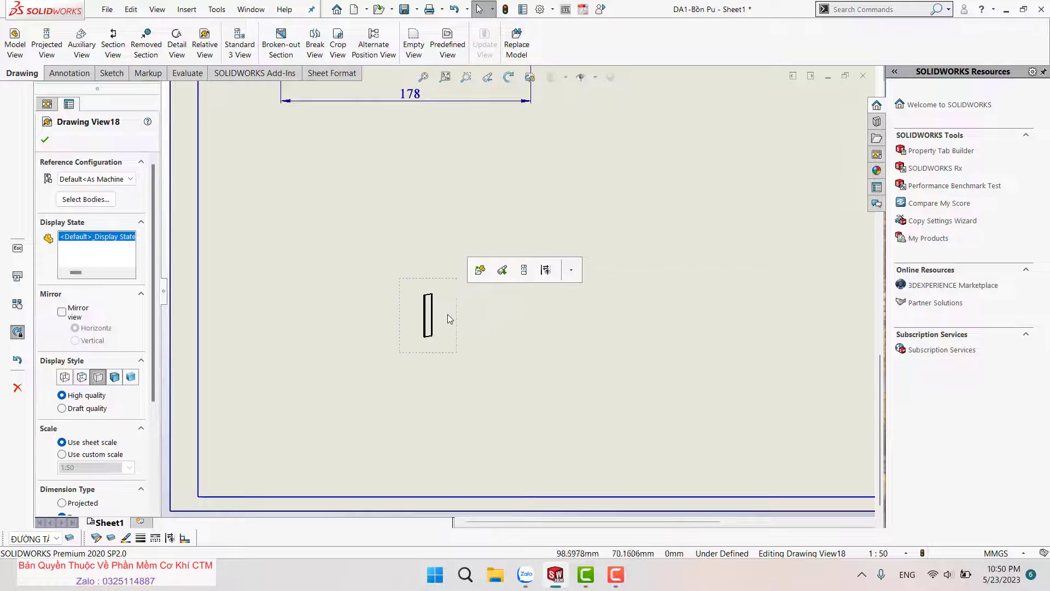
scroll(82, 349, down, 3)
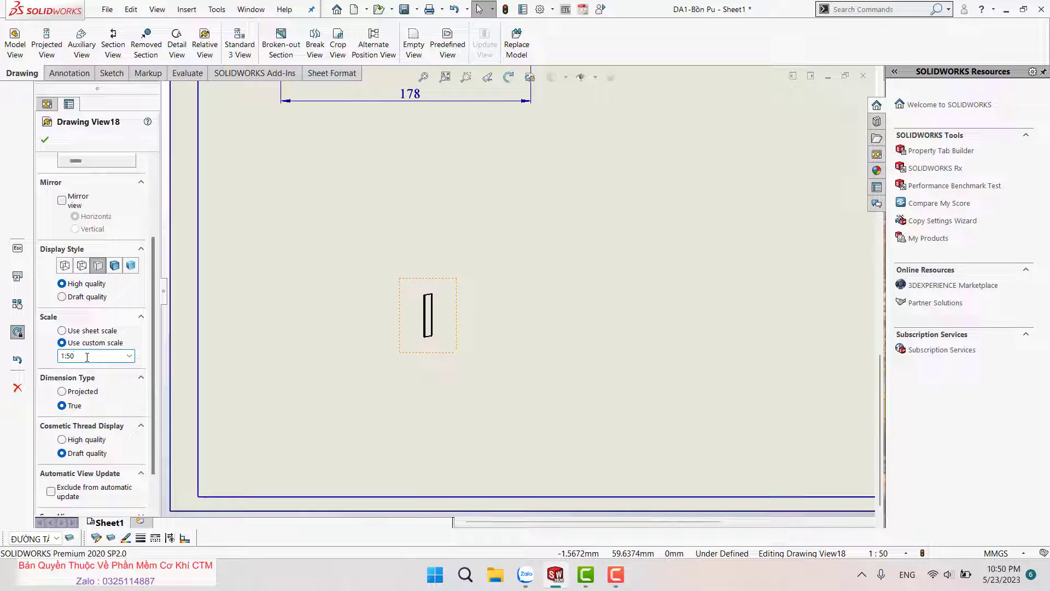
key(Return)
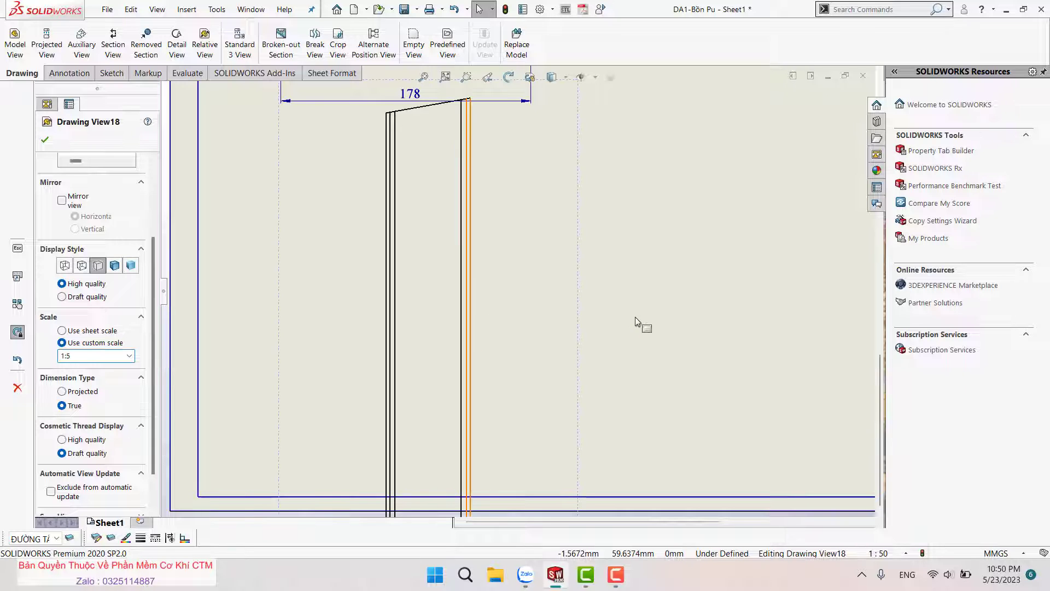
click(615, 282)
Move the enlarged leg view beneath the part views.
scroll(539, 332, up, 2)
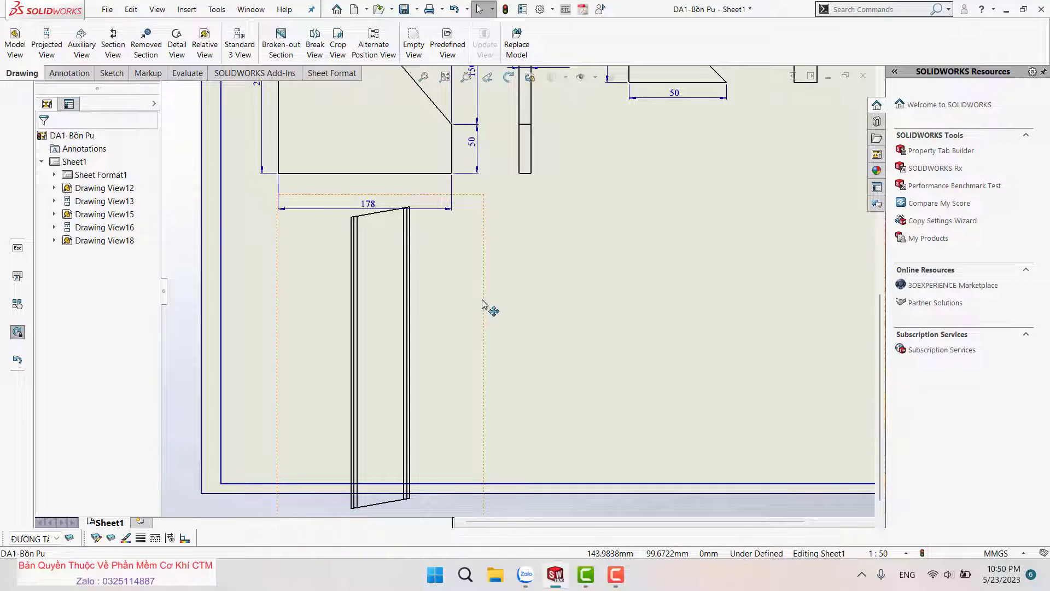
mouse_move(482, 304)
mouse_down()
mouse_move(605, 300)
mouse_move(680, 281)
mouse_up()
click(711, 333)
scroll(631, 360, up, 1)
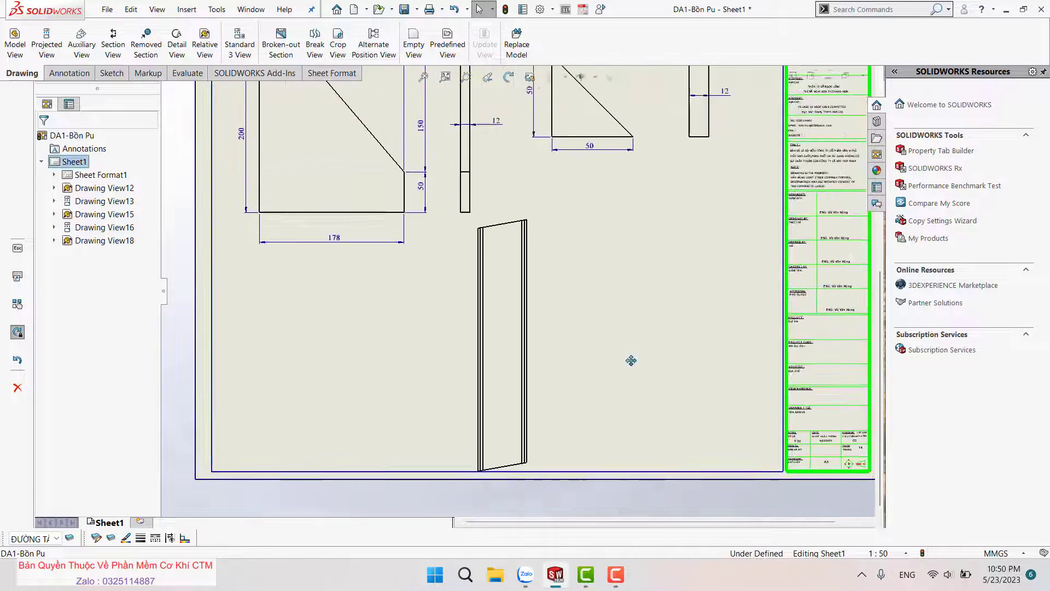
scroll(601, 348, up, 1)
scroll(565, 333, up, 2)
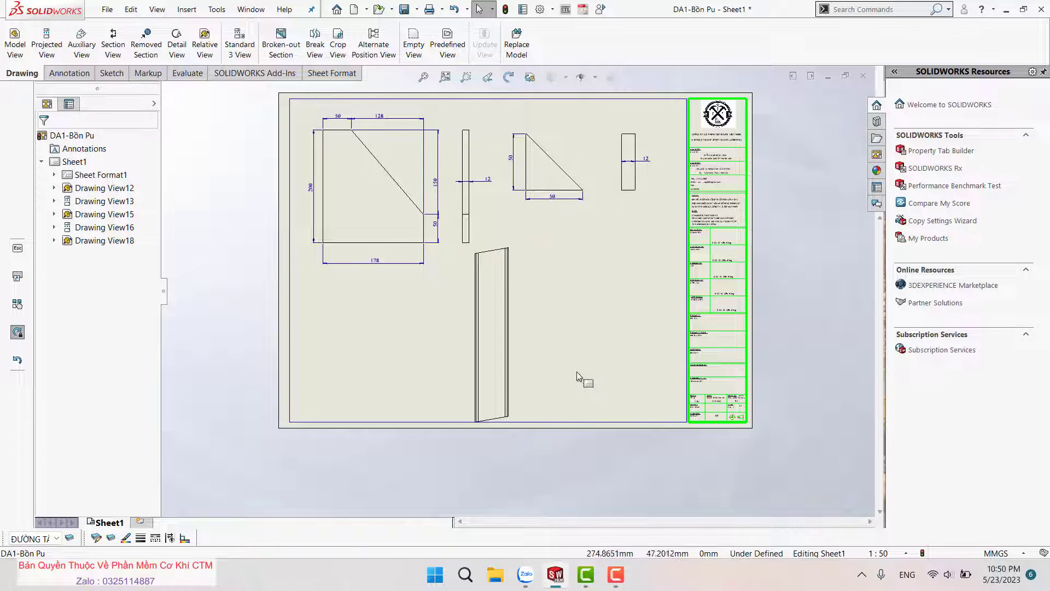
Rotate Drawing View18 to a 270° drawing view angle.
click(518, 116)
click(512, 81)
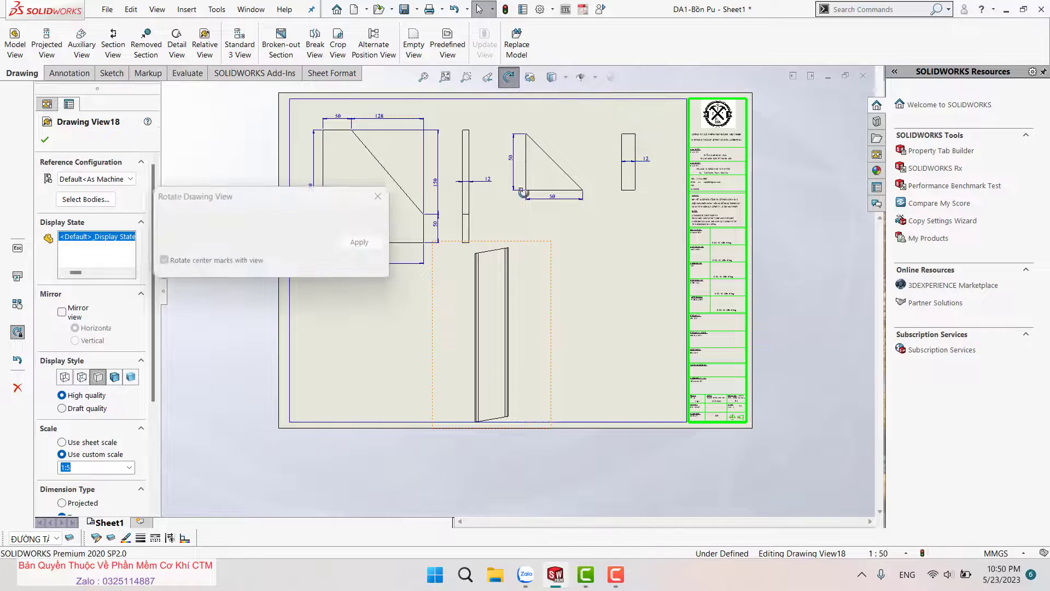
click(512, 79)
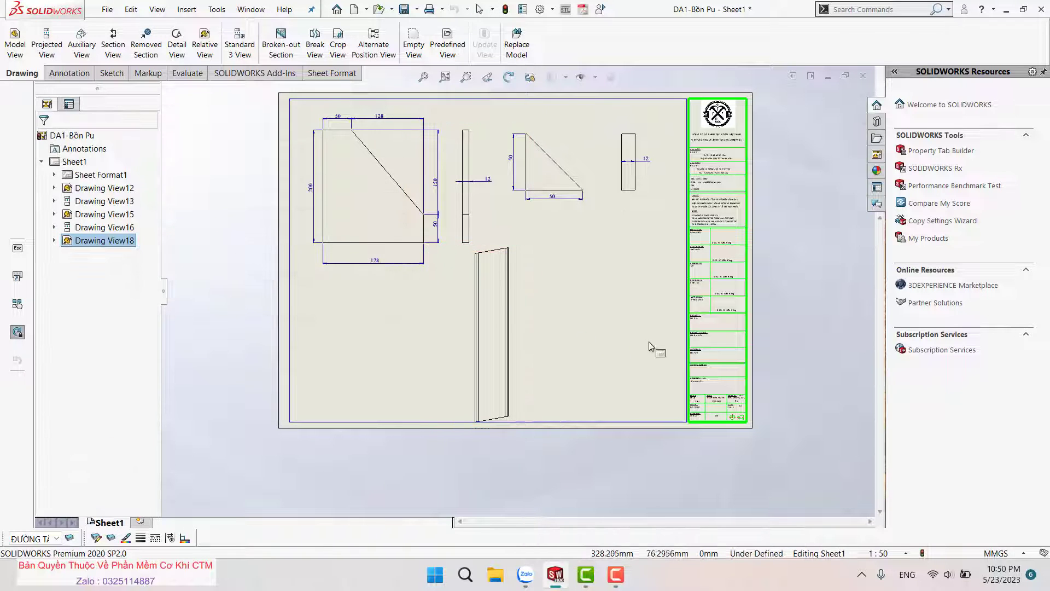
click(512, 80)
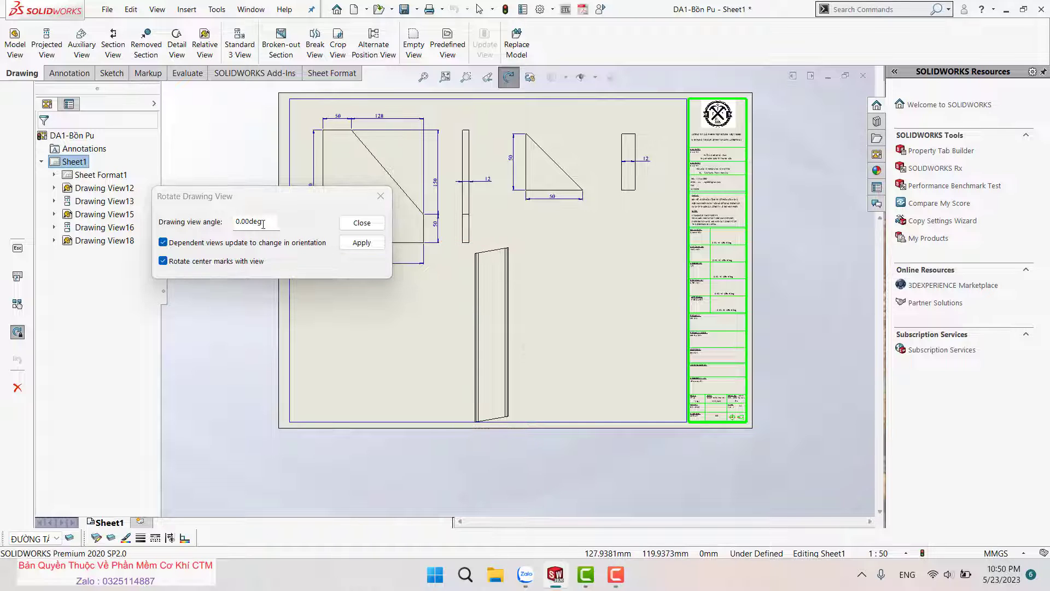
text(0)
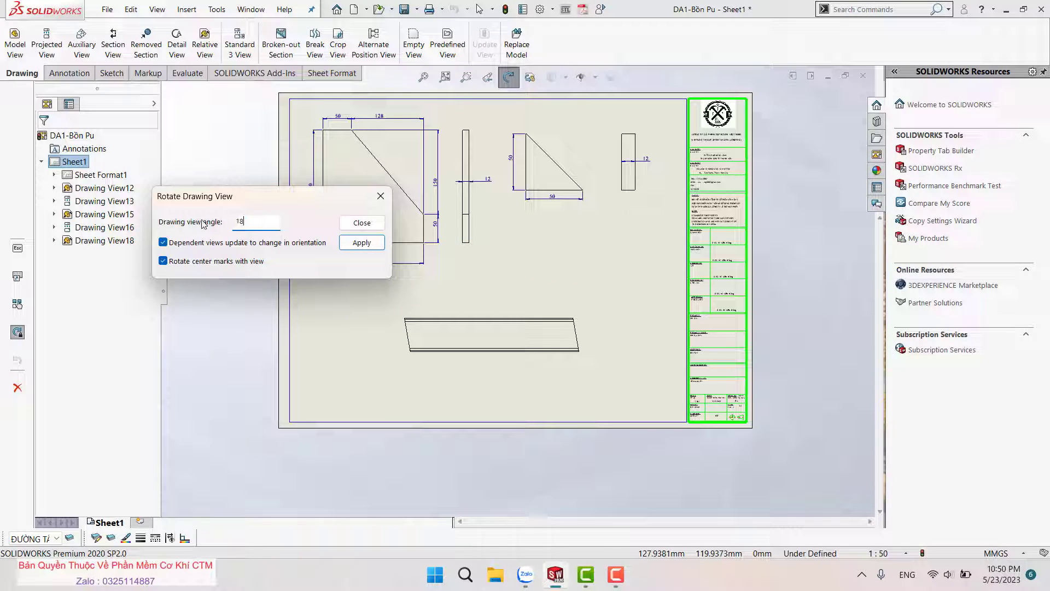
text(0)
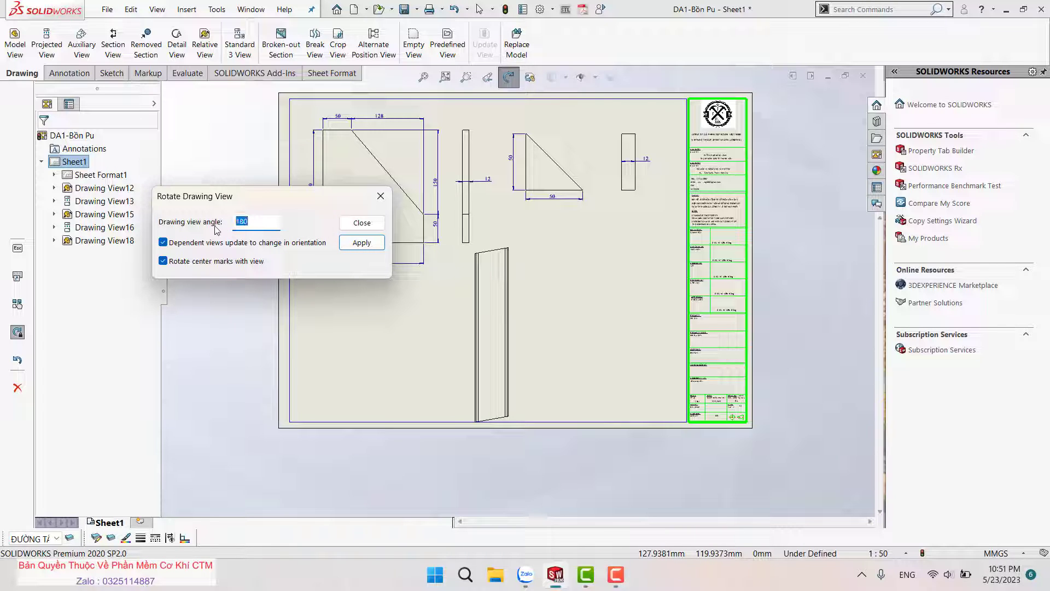
text(70)
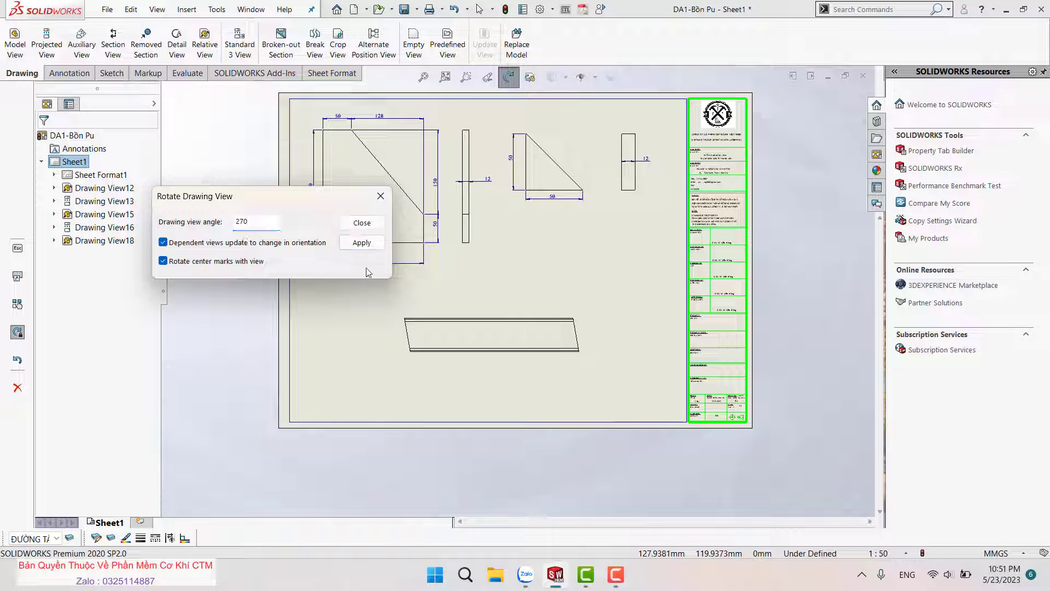
key(Return)
Move the horizontal leg view to the lower left of the sheet.
click(434, 398)
mouse_move(434, 399)
mouse_down()
mouse_move(376, 396)
mouse_move(369, 406)
mouse_move(384, 403)
mouse_up()
scroll(381, 362, down, 2)
click(668, 385)
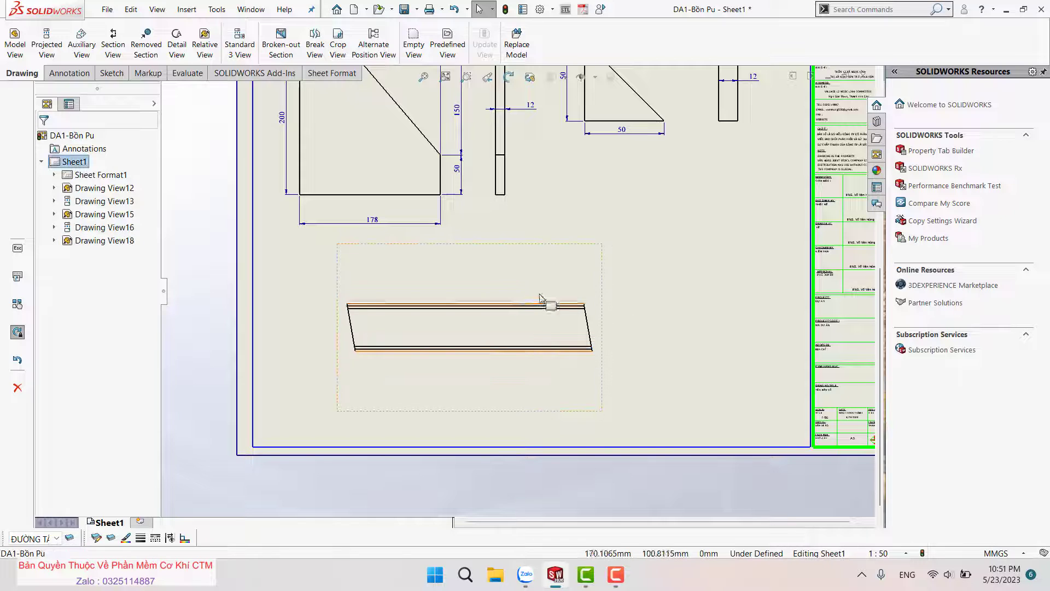
key(Escape)
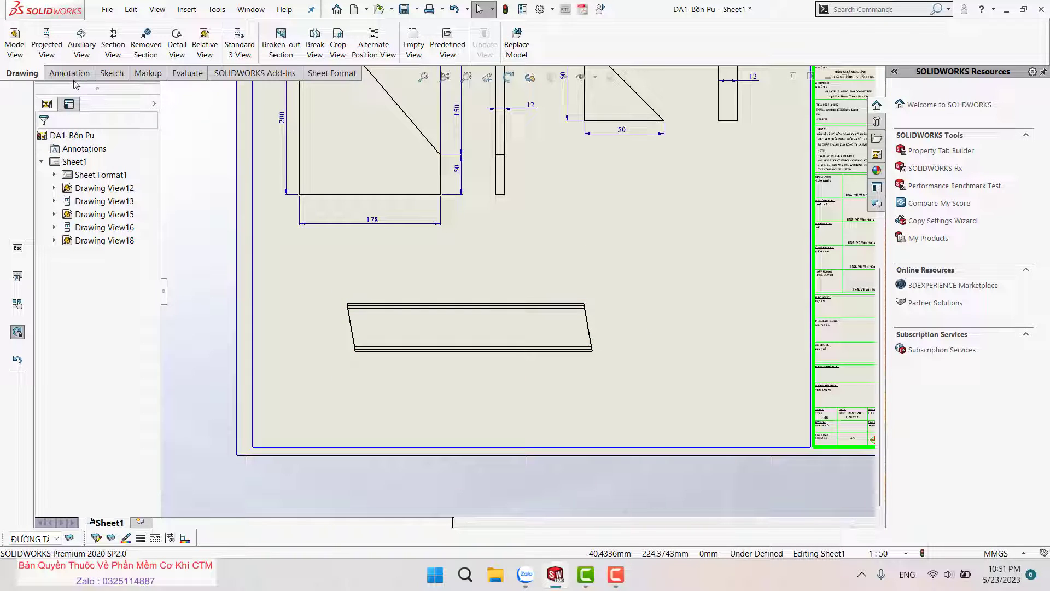
Break the leg beam view with a 1mm gap and shift it left.
click(70, 73)
click(20, 73)
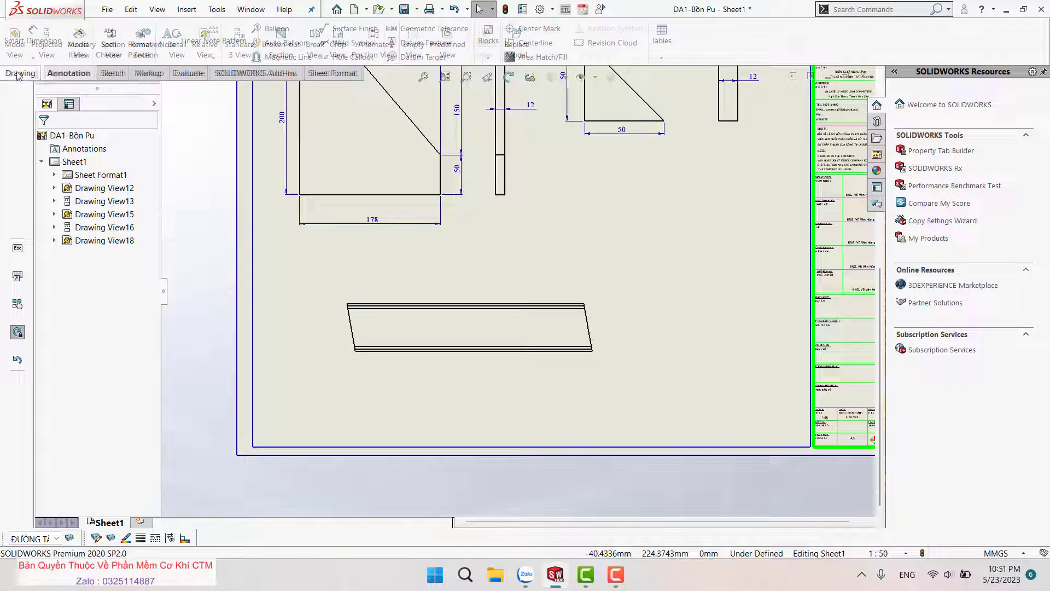
click(315, 44)
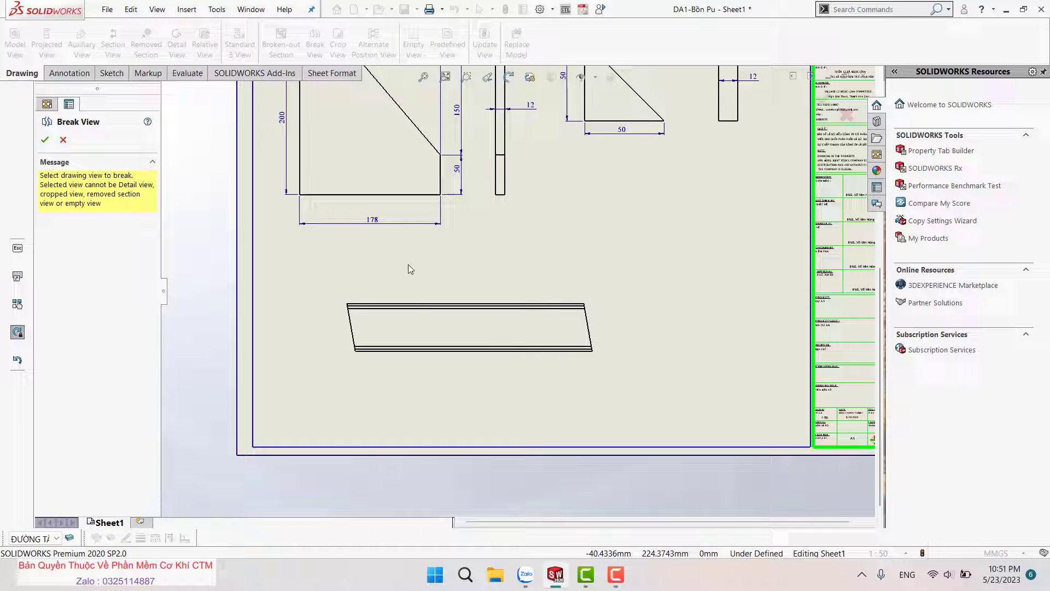
click(408, 327)
click(511, 335)
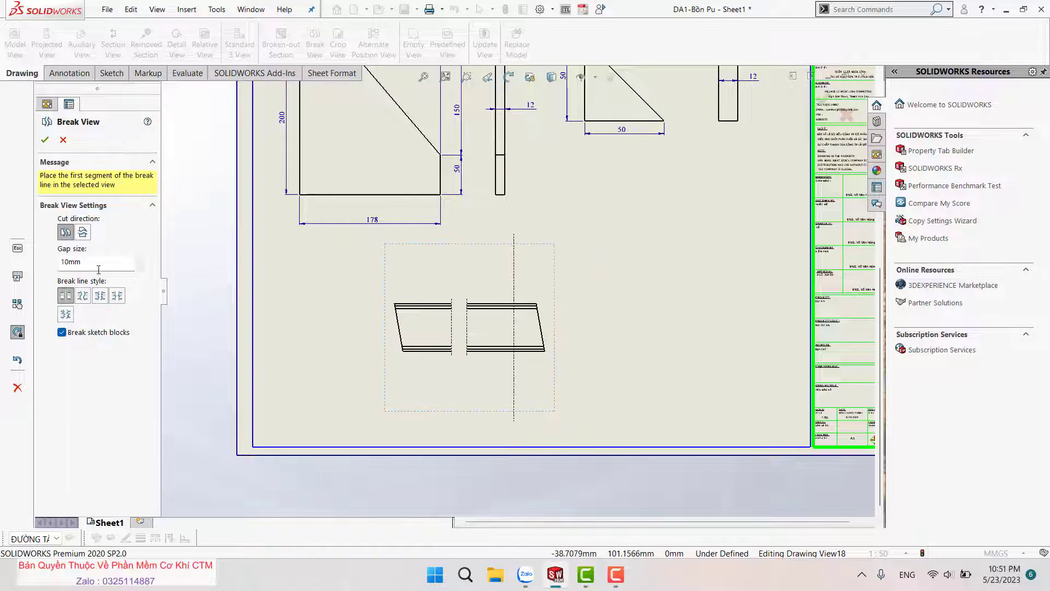
click(82, 295)
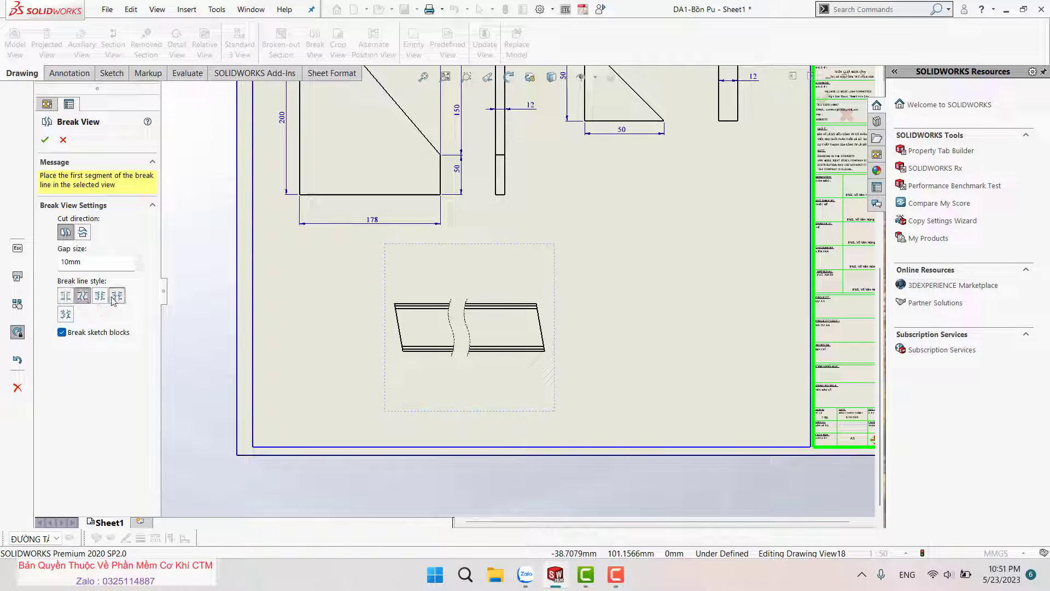
click(65, 295)
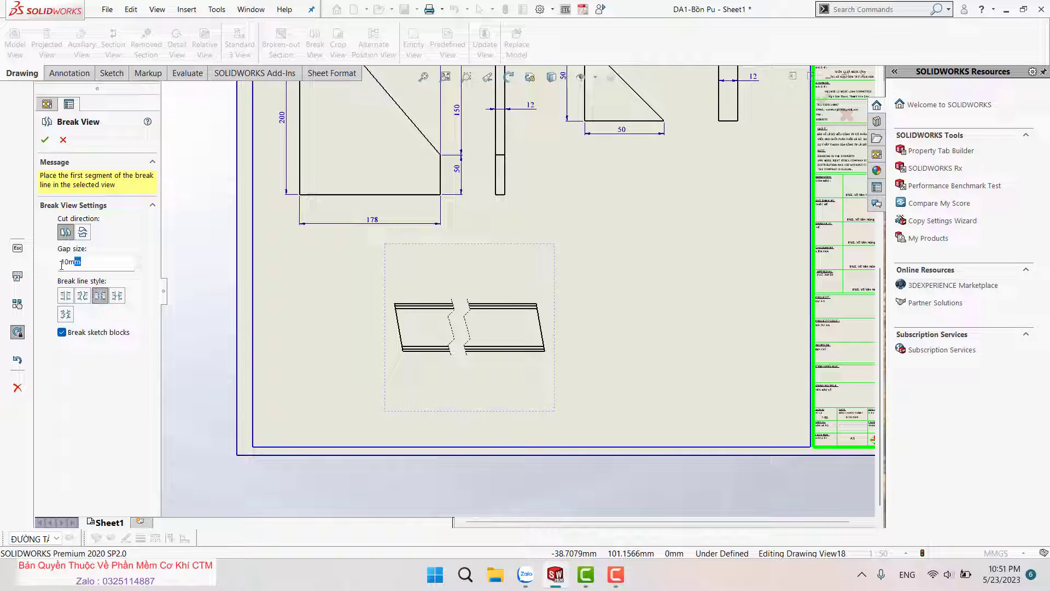
text(1)
key(Return)
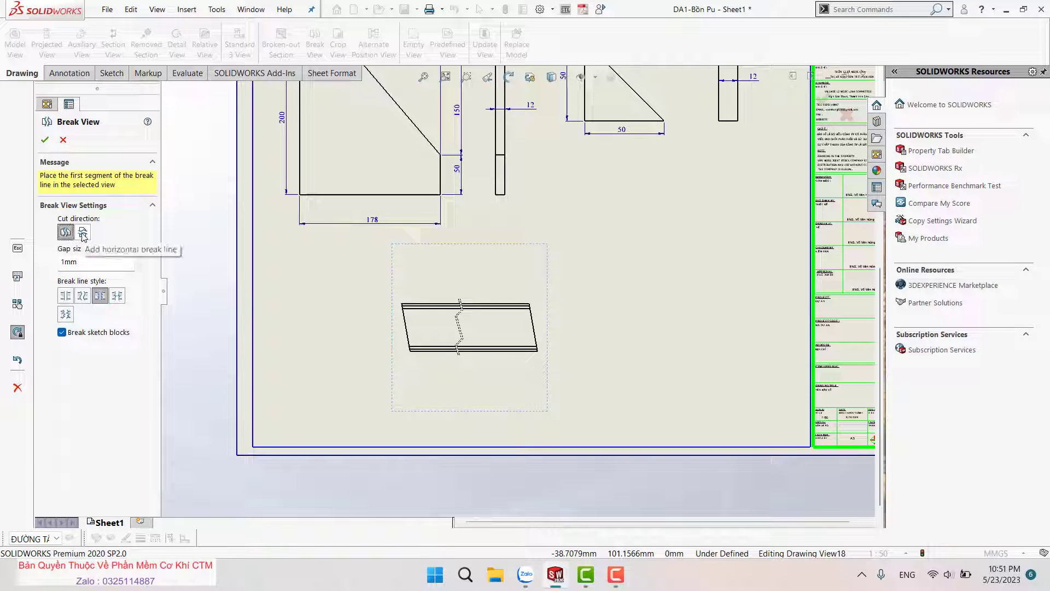
click(45, 141)
mouse_move(546, 381)
mouse_down()
mouse_move(441, 375)
mouse_move(518, 380)
mouse_up()
Project an I-beam end view to the right of the broken leg beam view.
click(600, 335)
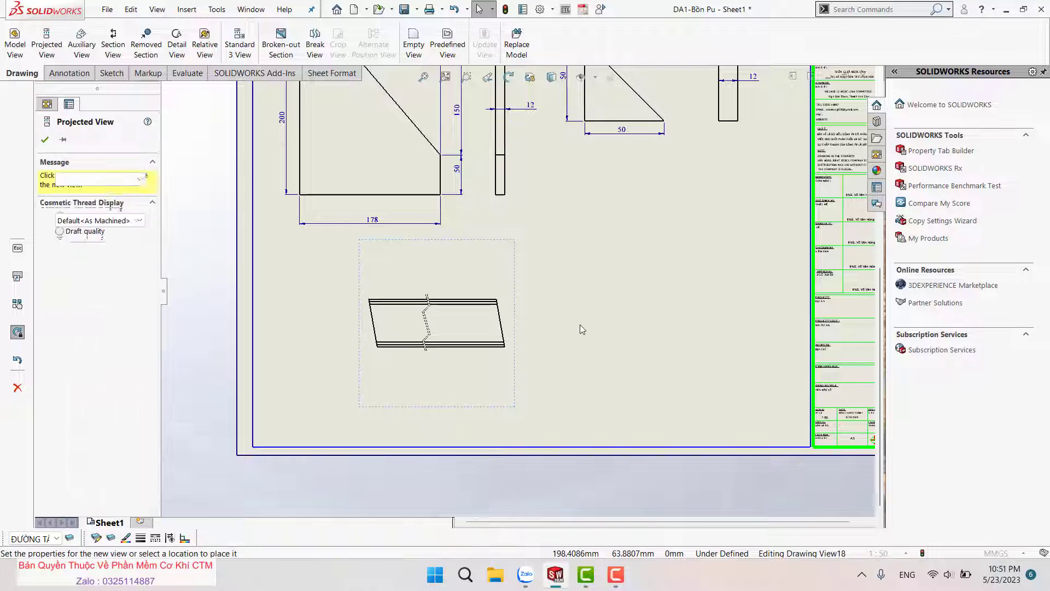
click(609, 336)
key(Escape)
scroll(466, 306, down, 2)
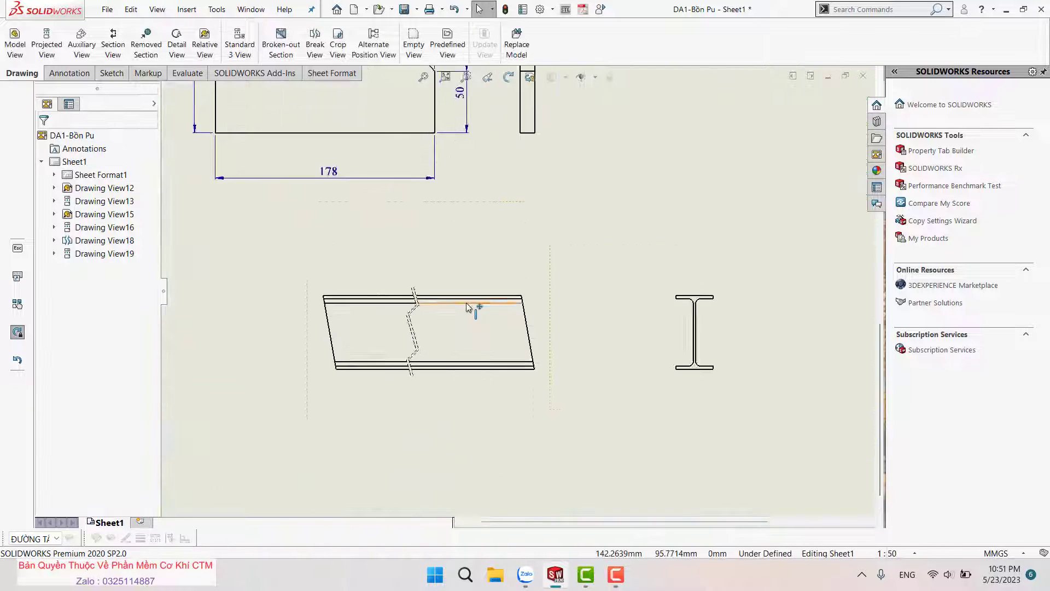
scroll(466, 307, down, 1)
scroll(663, 360, up, 2)
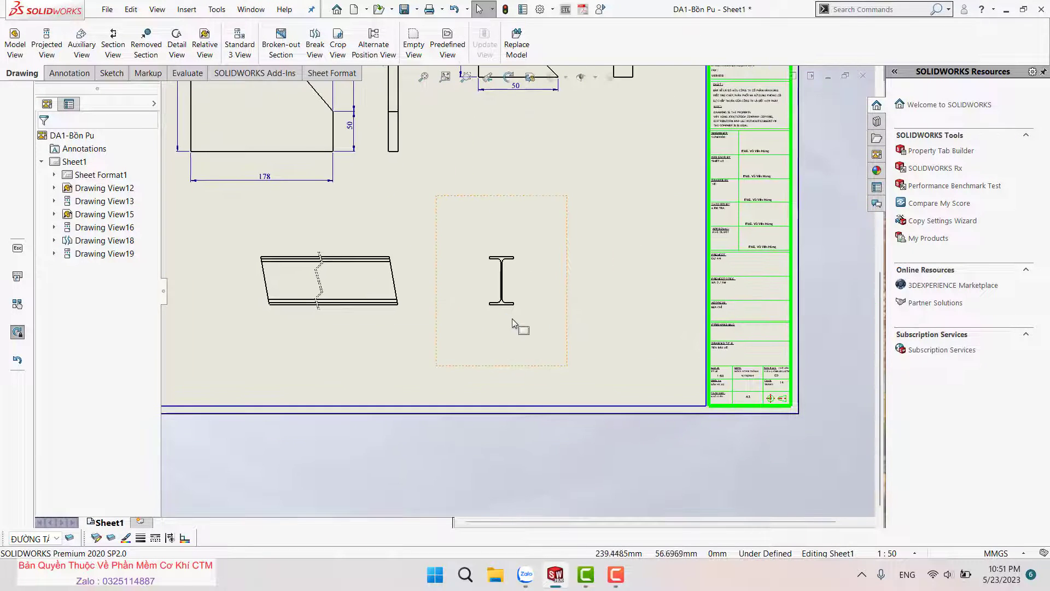
scroll(538, 298, down, 1)
scroll(412, 169, up, 1)
scroll(576, 310, up, 1)
scroll(485, 321, down, 1)
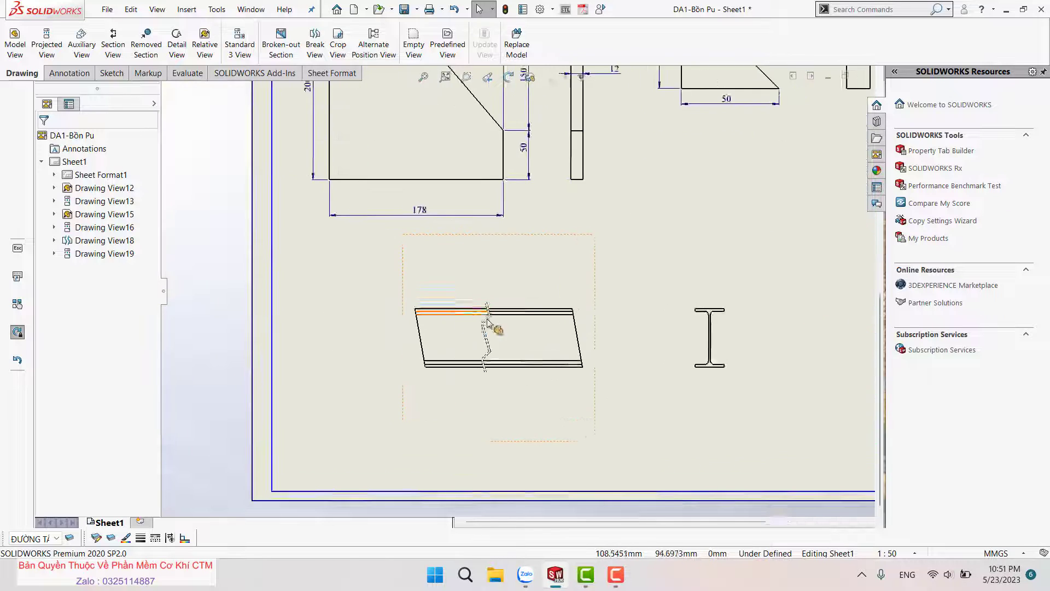
scroll(494, 326, down, 2)
Dimension the slanted beam with its 774 overall length and two 26 end offsets.
key(d)
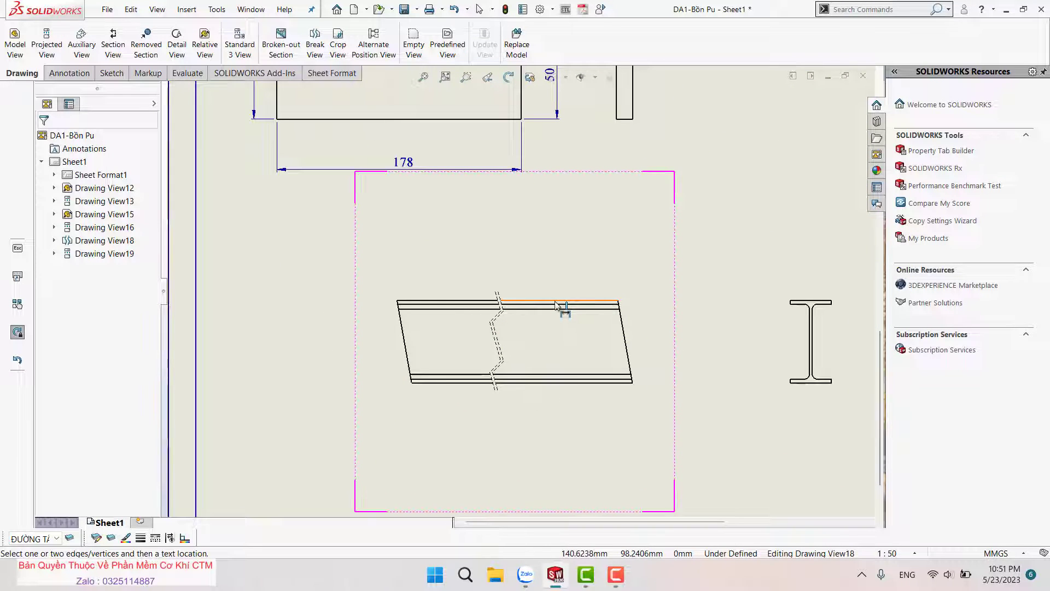
click(398, 302)
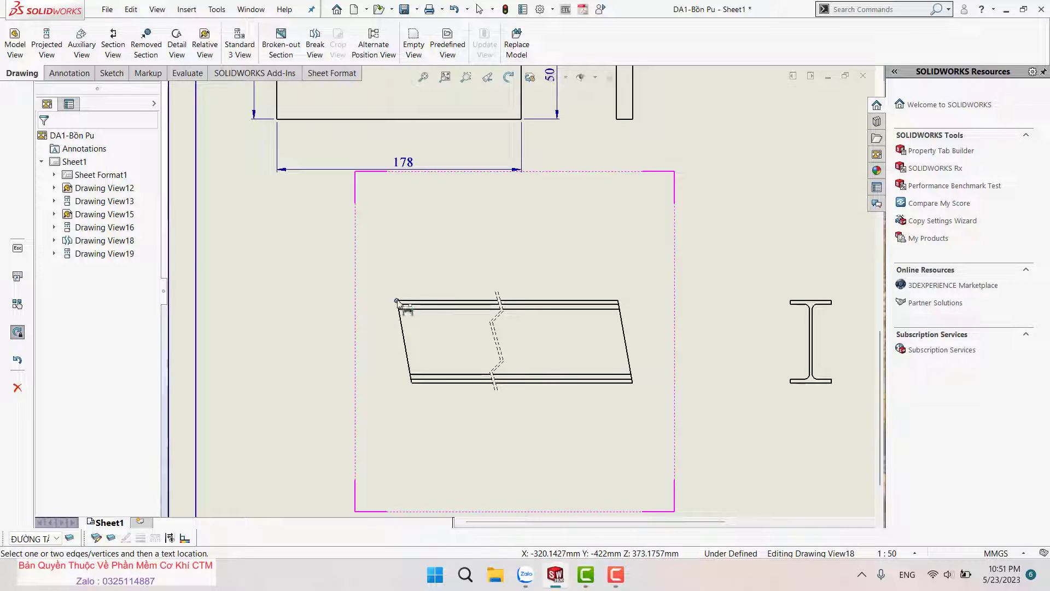
click(633, 382)
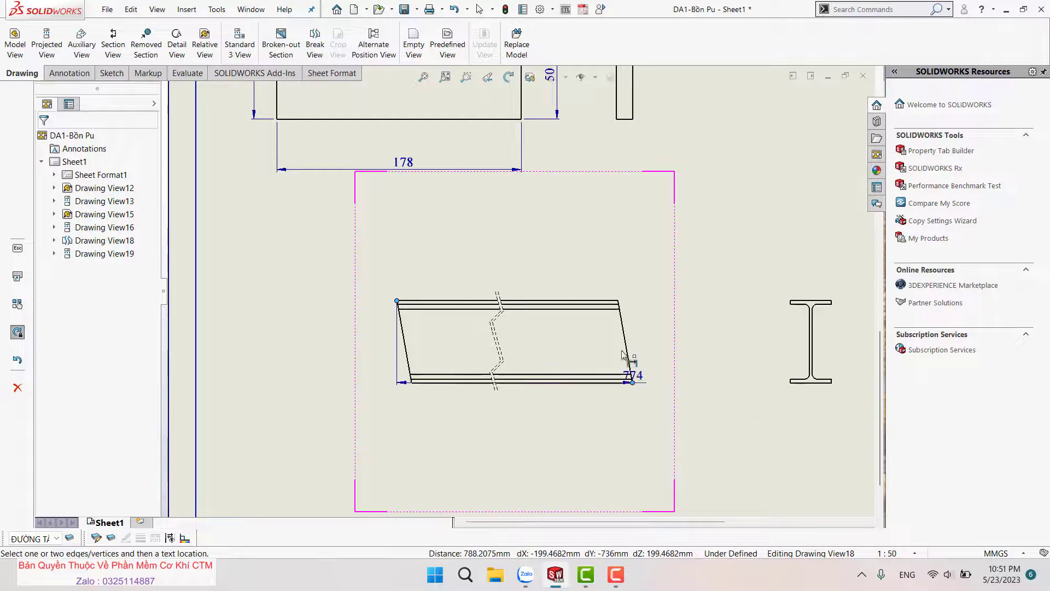
click(535, 264)
click(403, 331)
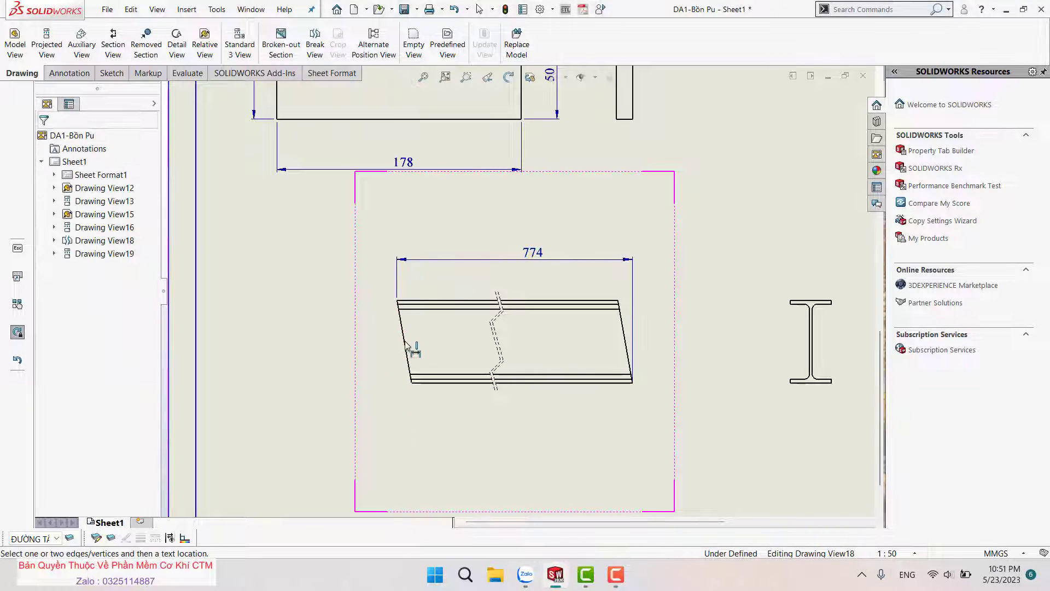
click(355, 402)
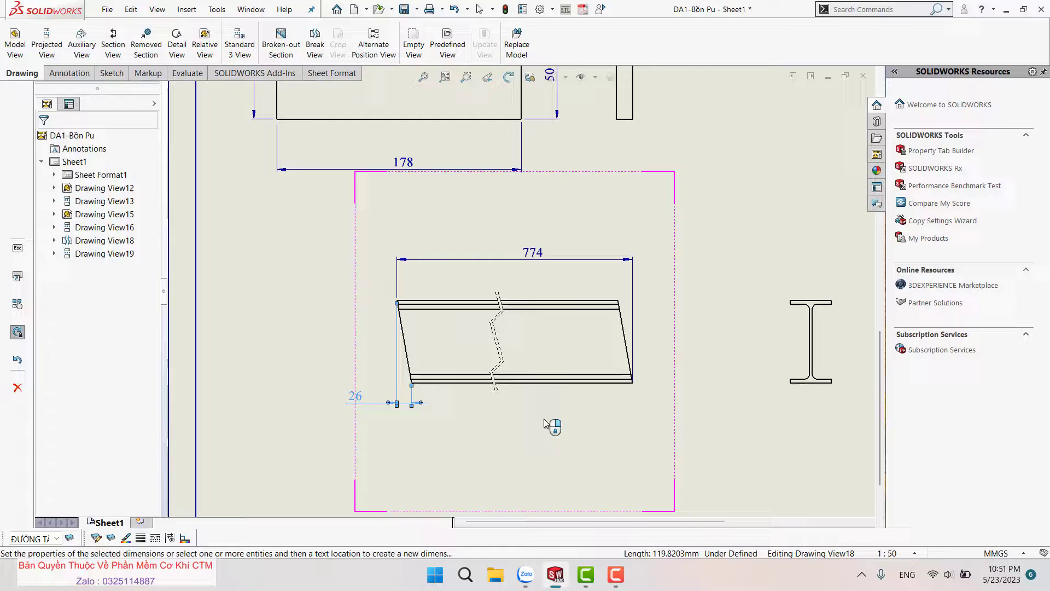
click(625, 335)
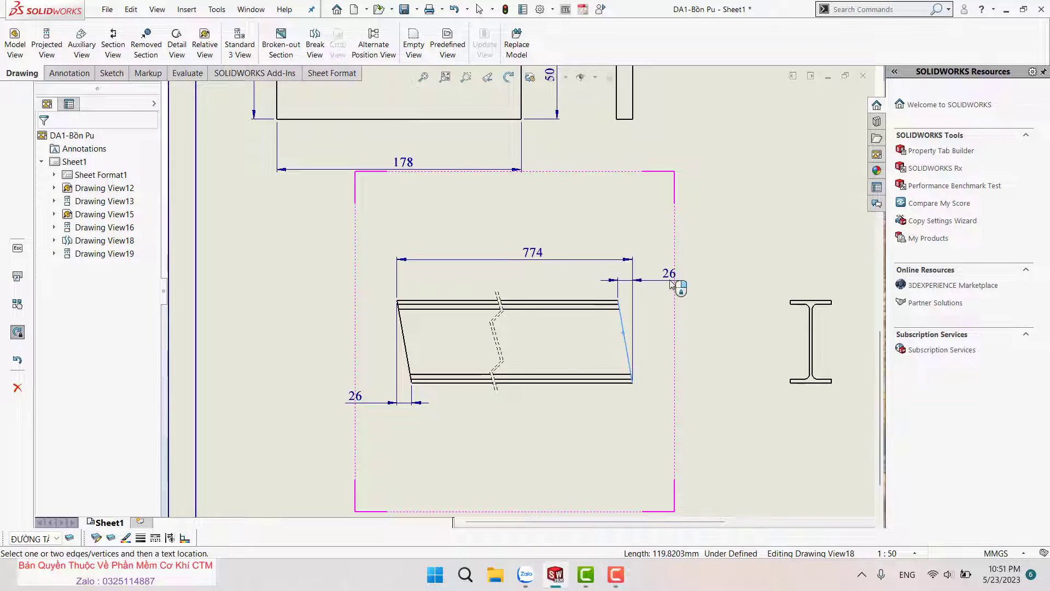
click(671, 275)
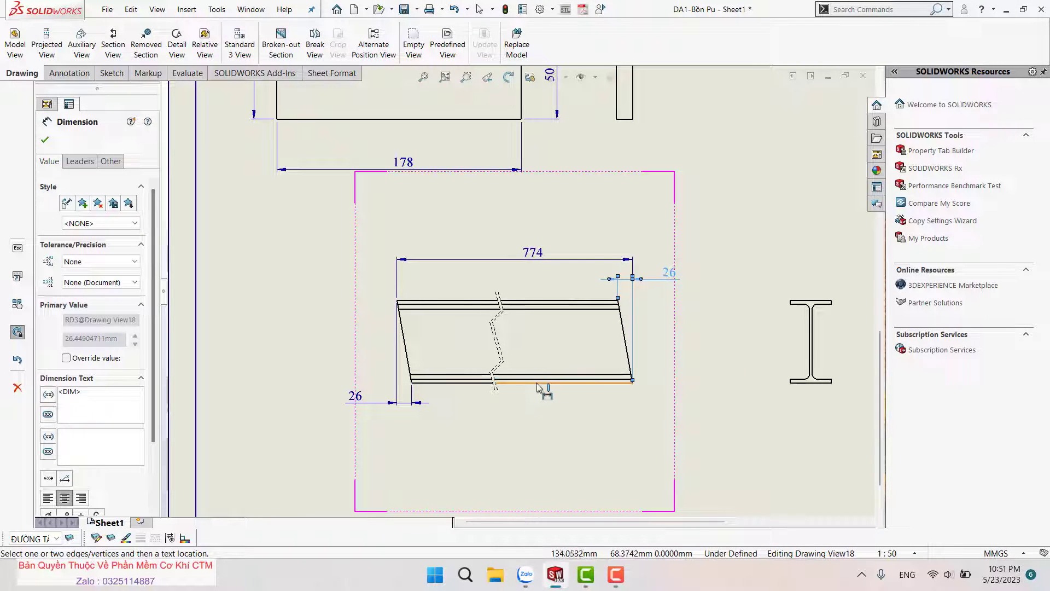
key(Escape)
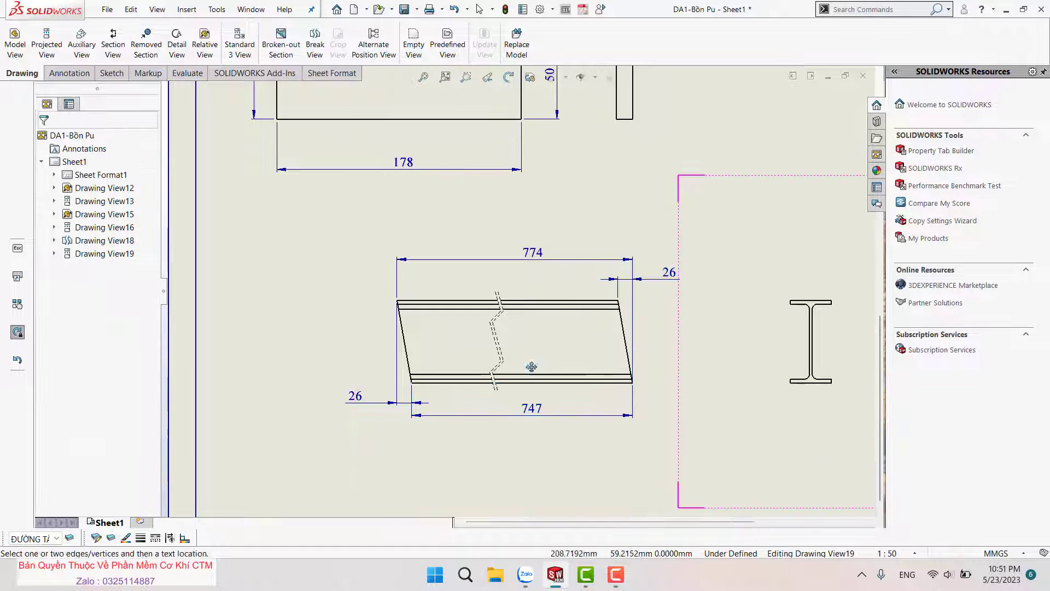
scroll(549, 232, up, 2)
Dimension the I-beam section's 75 flange width and 150 overall height.
click(549, 235)
click(553, 211)
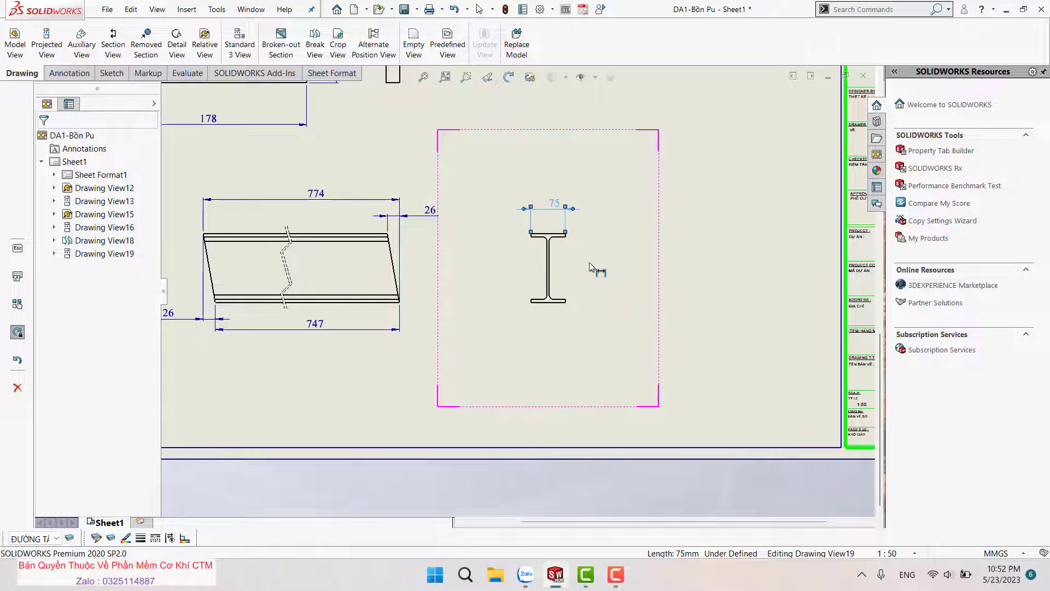
key(Escape)
scroll(545, 238, down, 2)
click(545, 238)
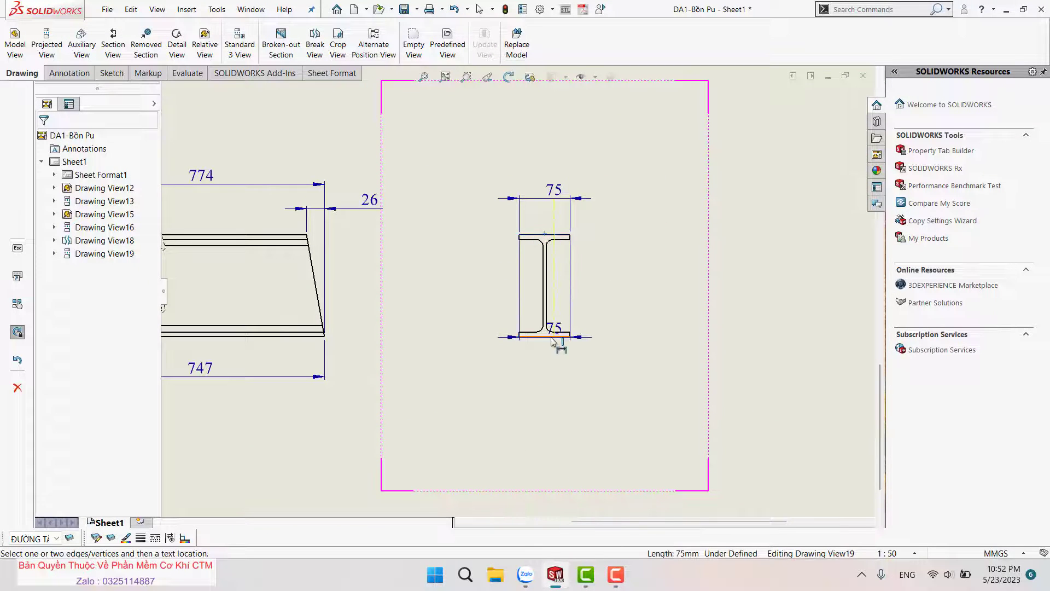
click(555, 334)
click(629, 284)
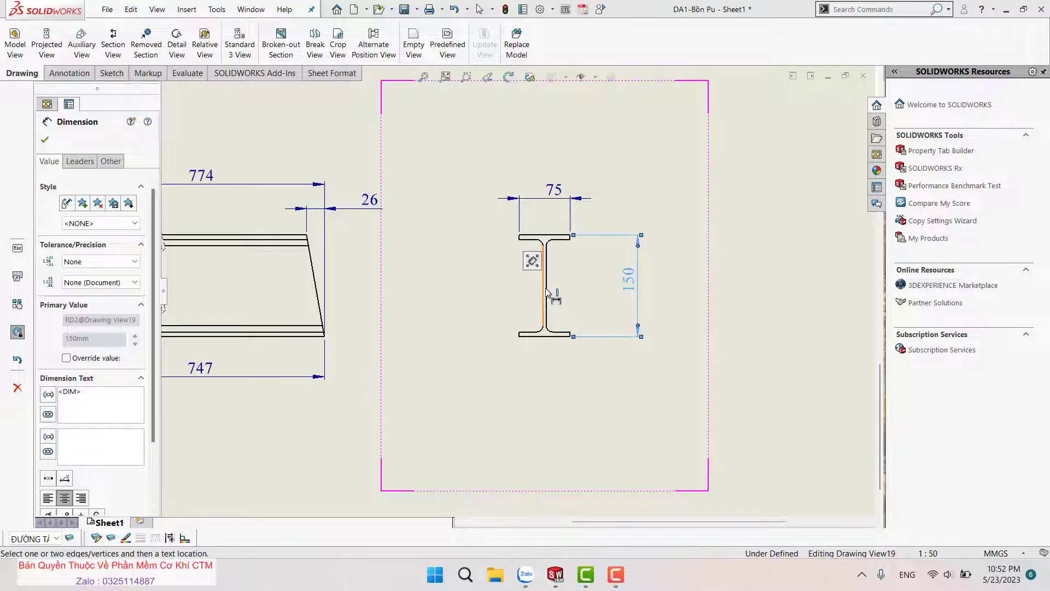
Add the 5 web thickness and 7 flange thickness, deleting a stray 26 dimension.
click(547, 296)
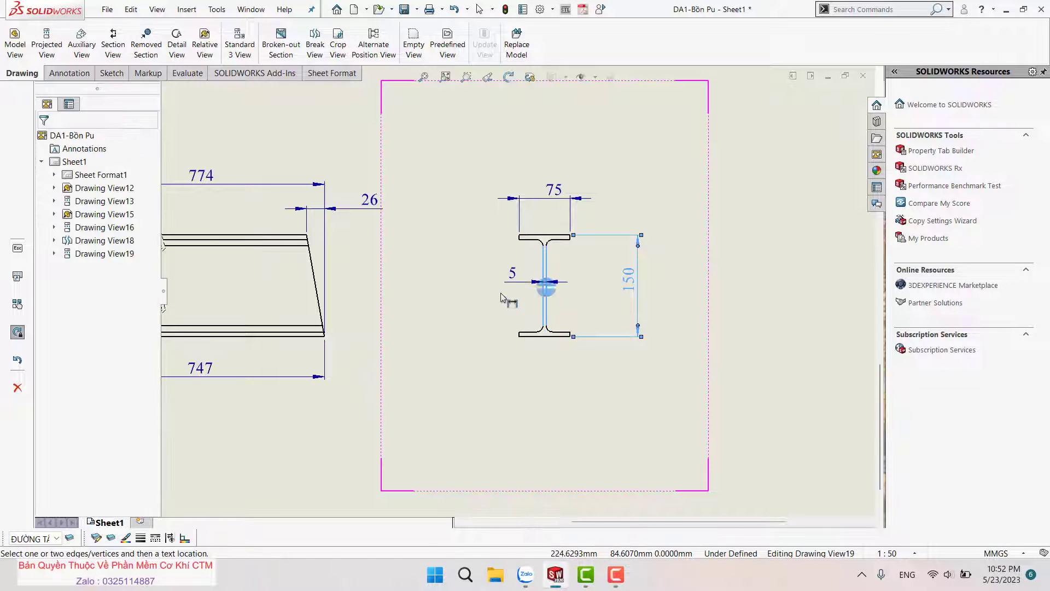
click(541, 334)
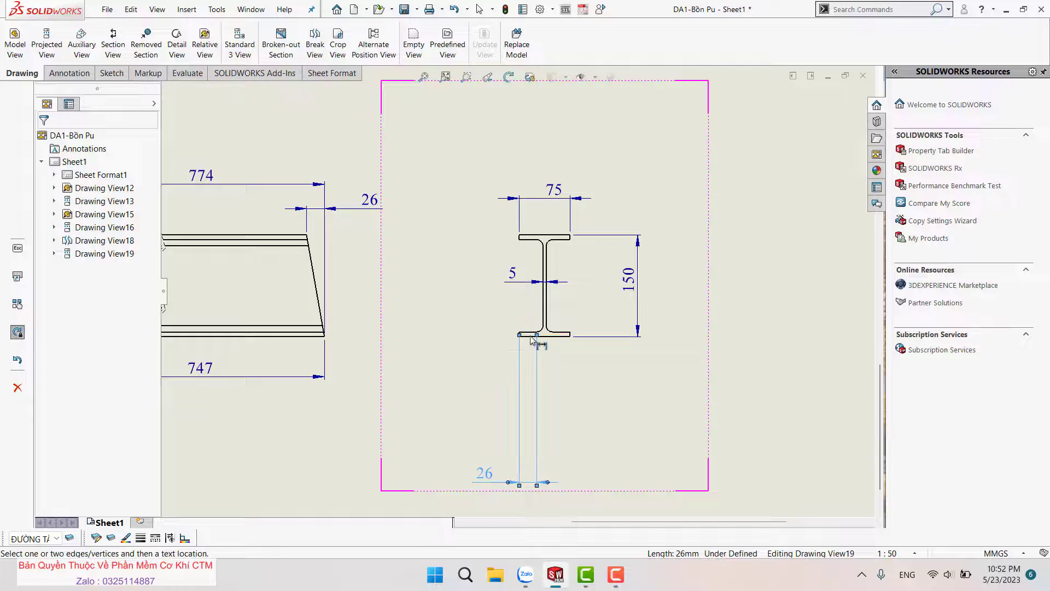
click(488, 471)
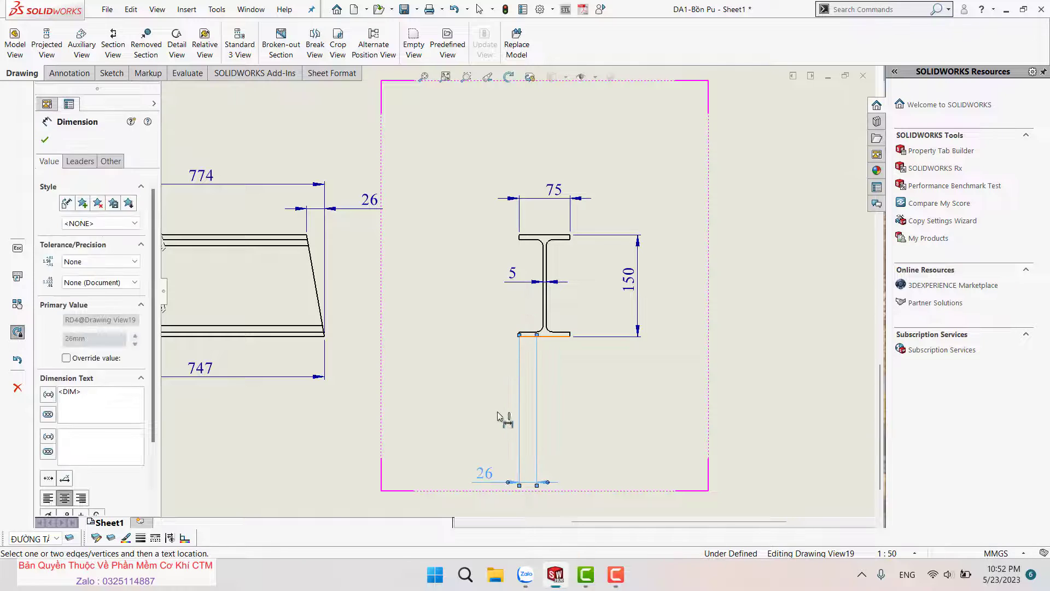
click(495, 470)
key(Delete)
key(Return)
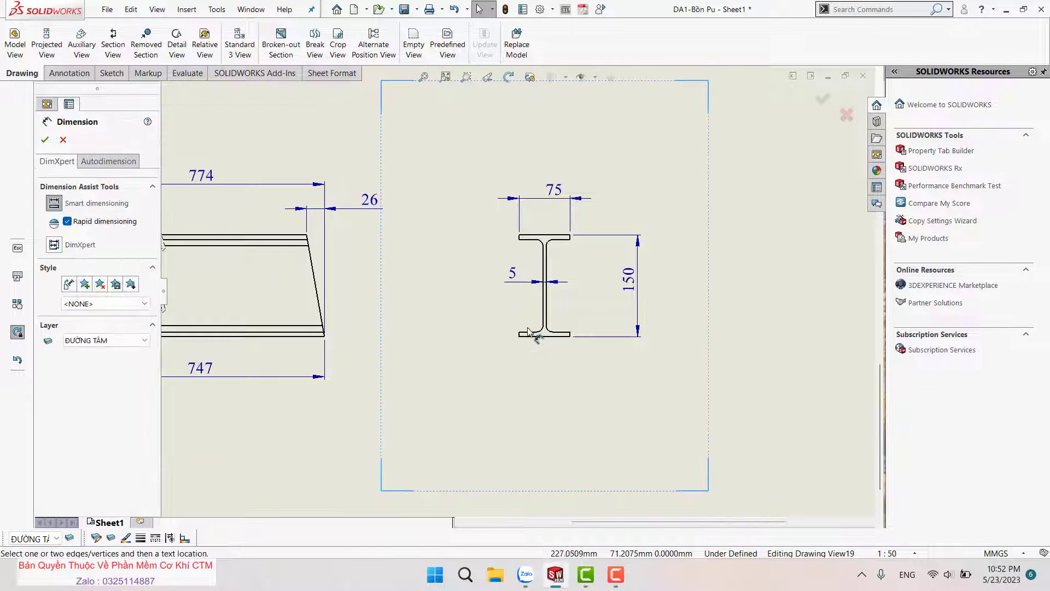
click(529, 334)
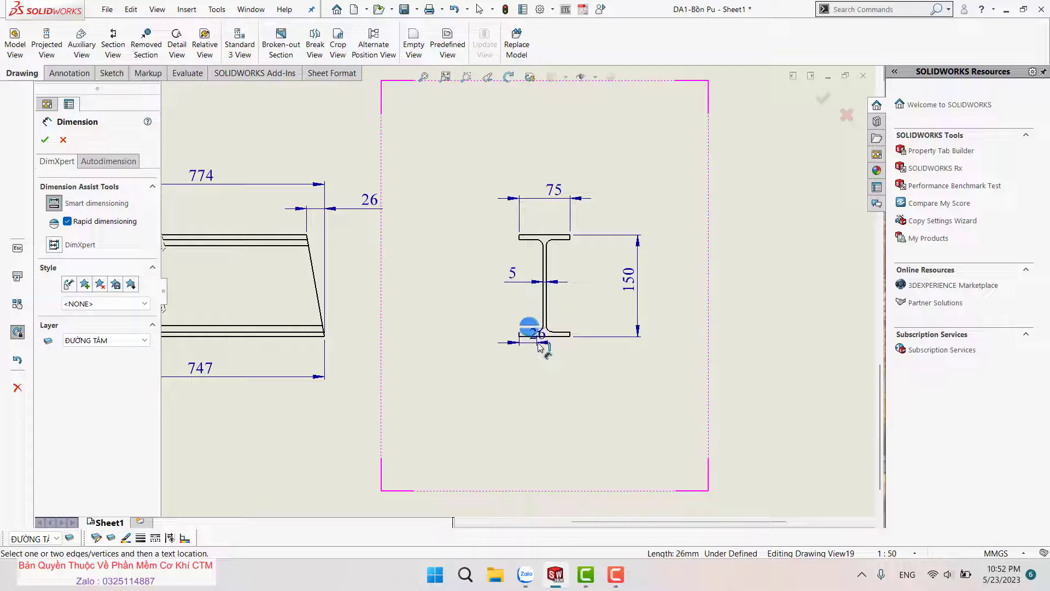
click(541, 371)
key(Escape)
scroll(710, 273, up, 2)
Start inserting a model view of the tank document, then cancel it.
key(f)
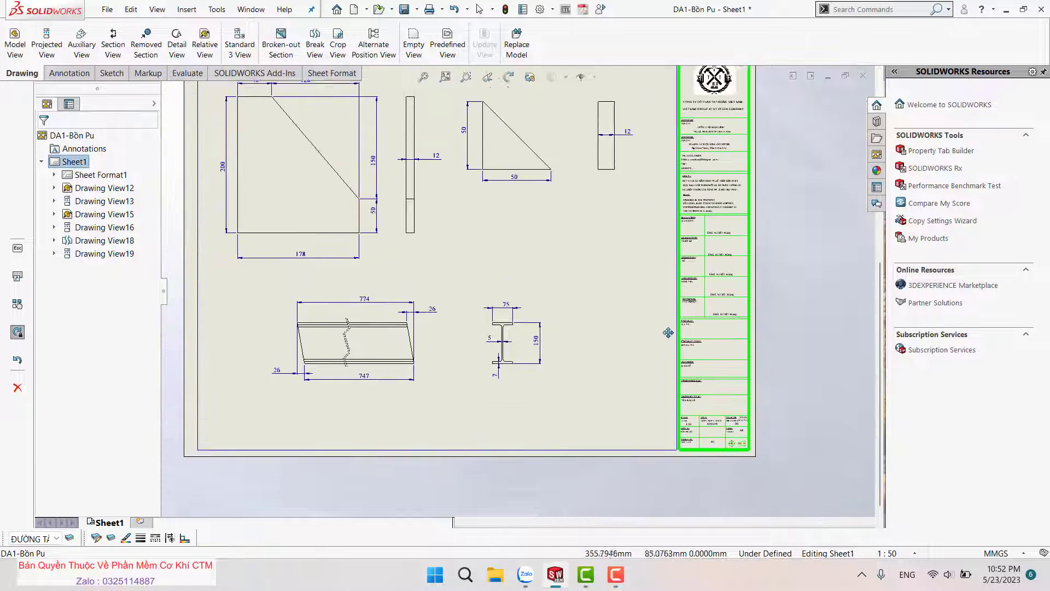
click(15, 43)
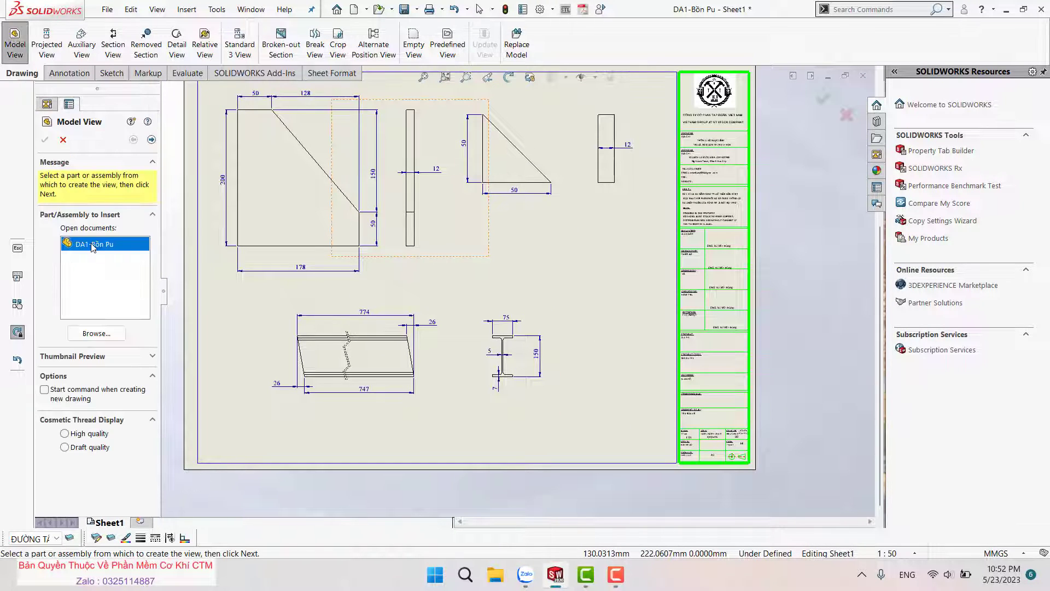
click(97, 333)
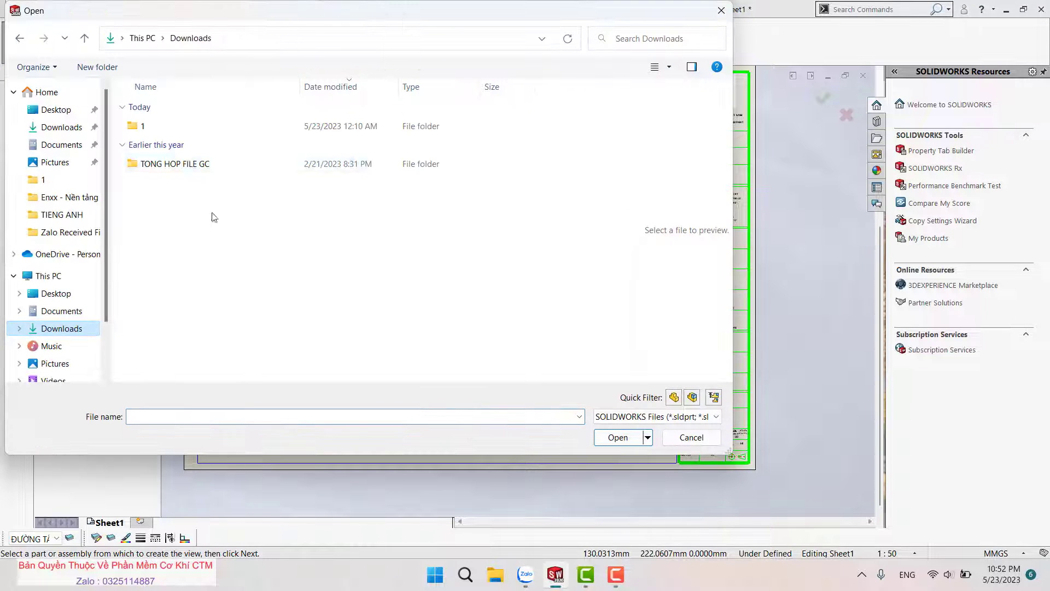
key(Escape)
double_click(107, 246)
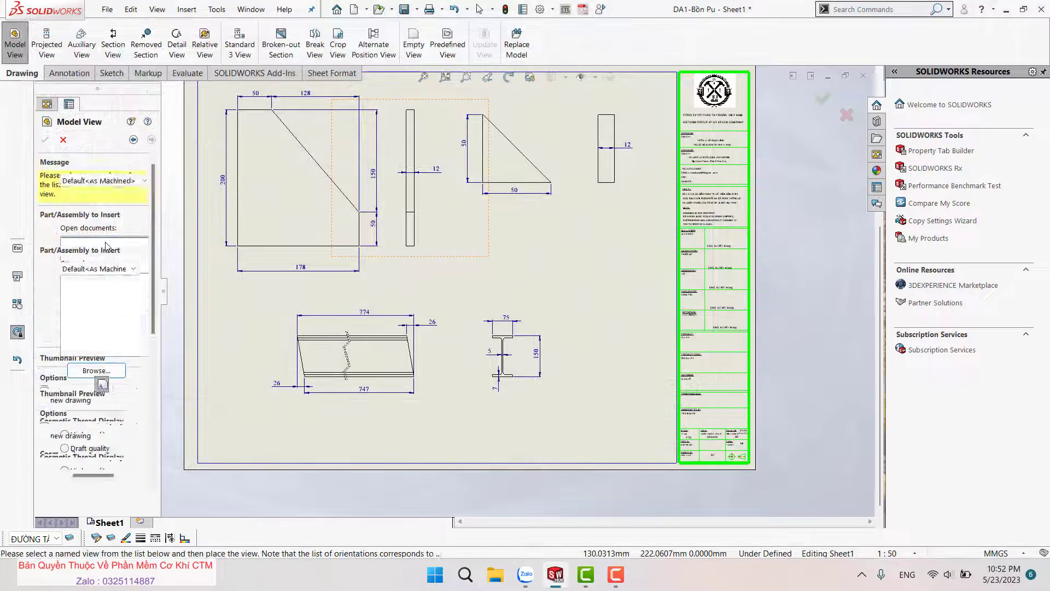
key(Escape)
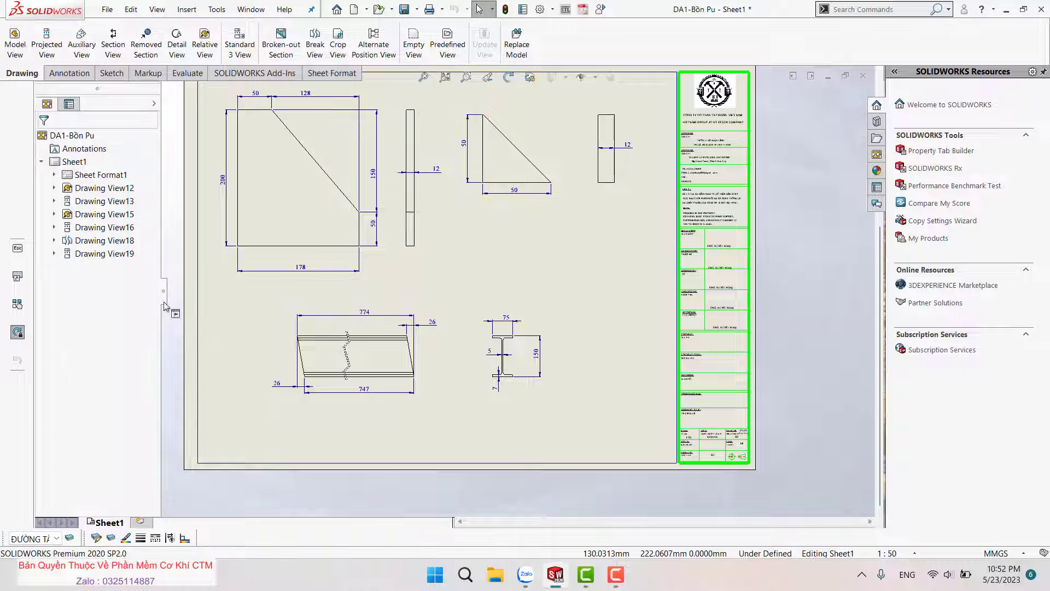
key(f)
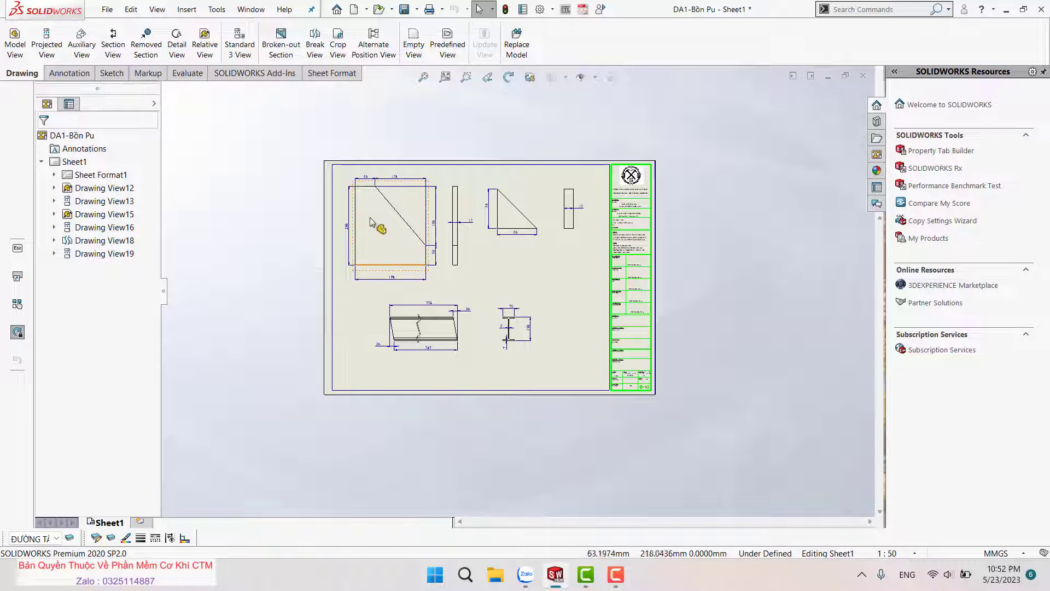
Open the DA1-Bồn Pu tank part from the first part view and turn it upright.
click(411, 200)
click(416, 154)
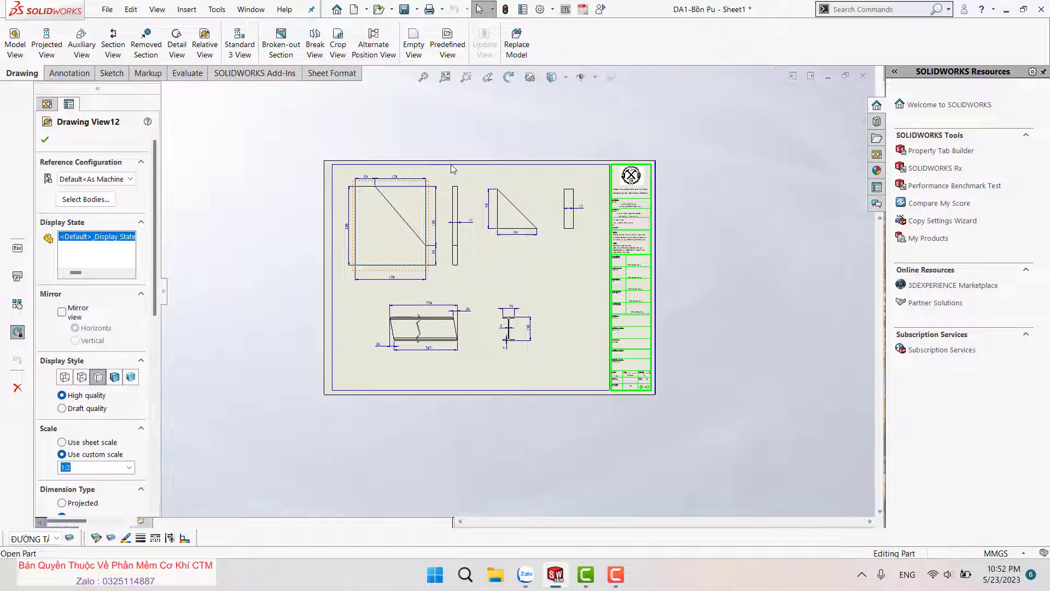
scroll(571, 257, up, 8)
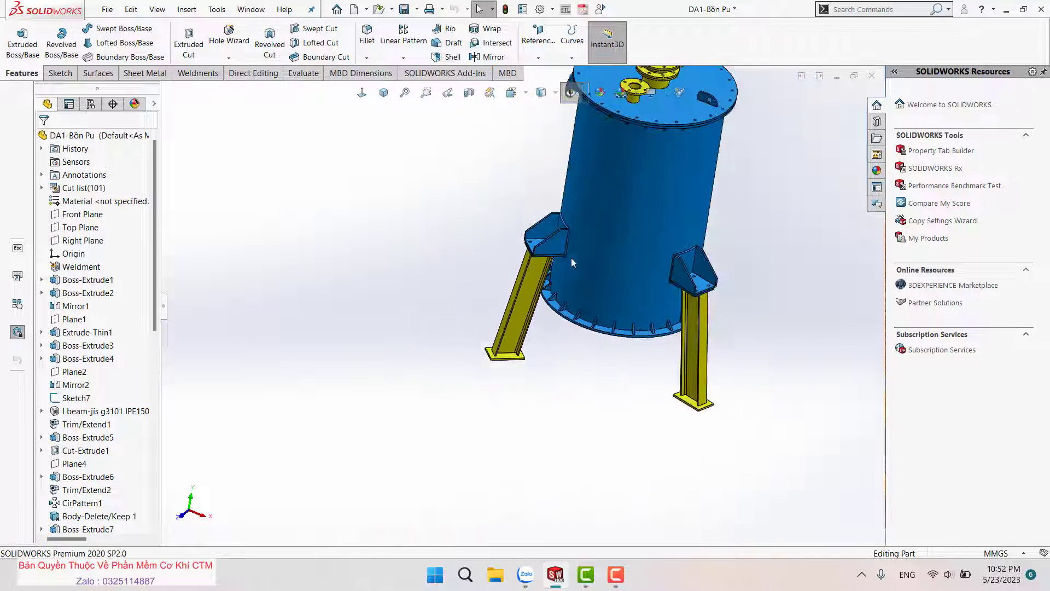
middle_drag(706, 195, 696, 206)
scroll(629, 191, down, 3)
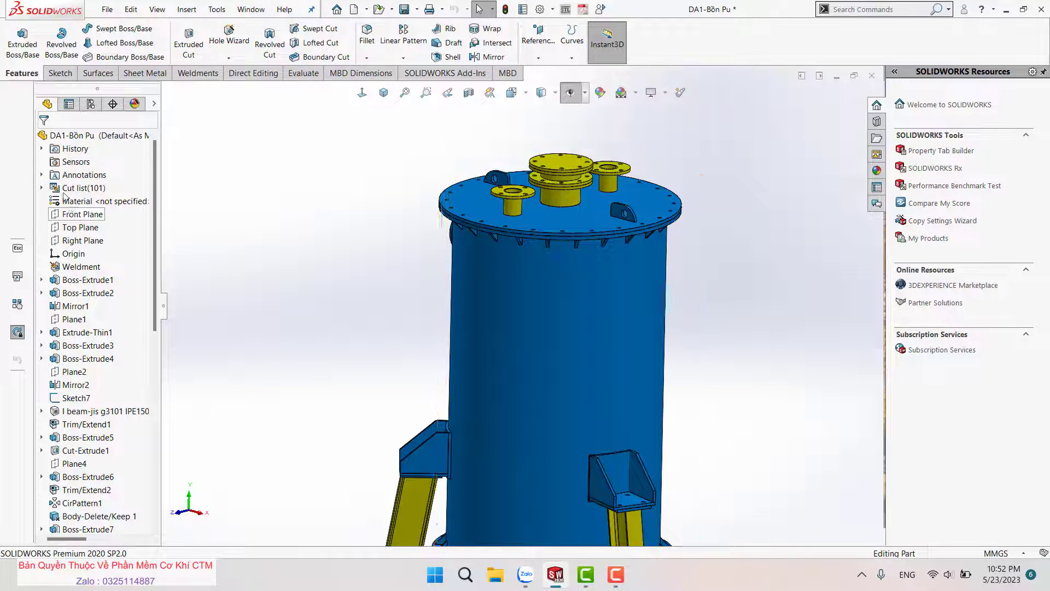
Expand and inspect the tank's 101-item cut list, including three IPE160 members.
double_click(90, 189)
scroll(104, 218, down, 7)
scroll(101, 246, up, 3)
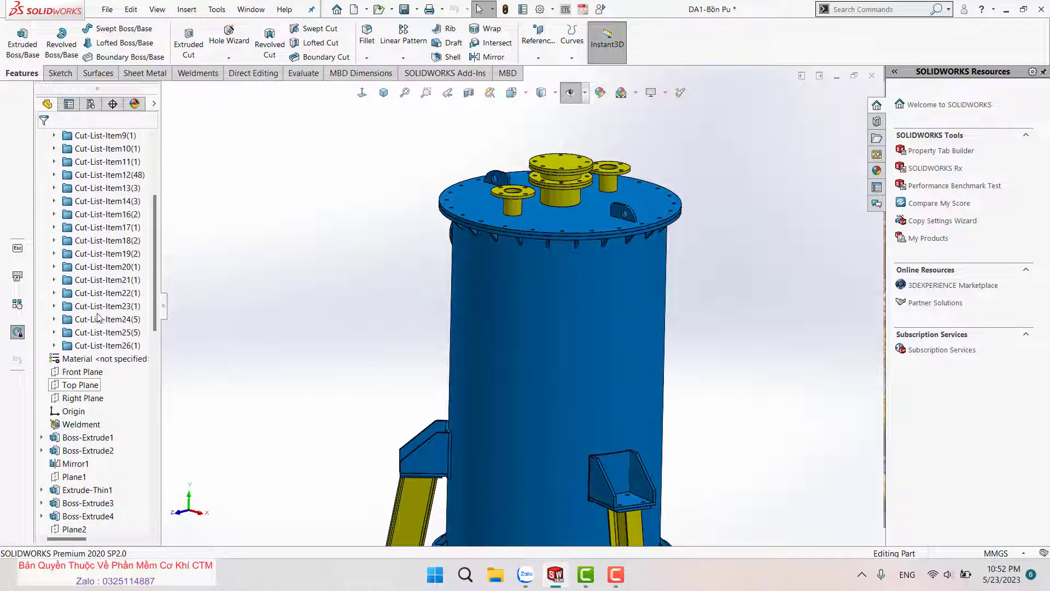
scroll(101, 268, up, 4)
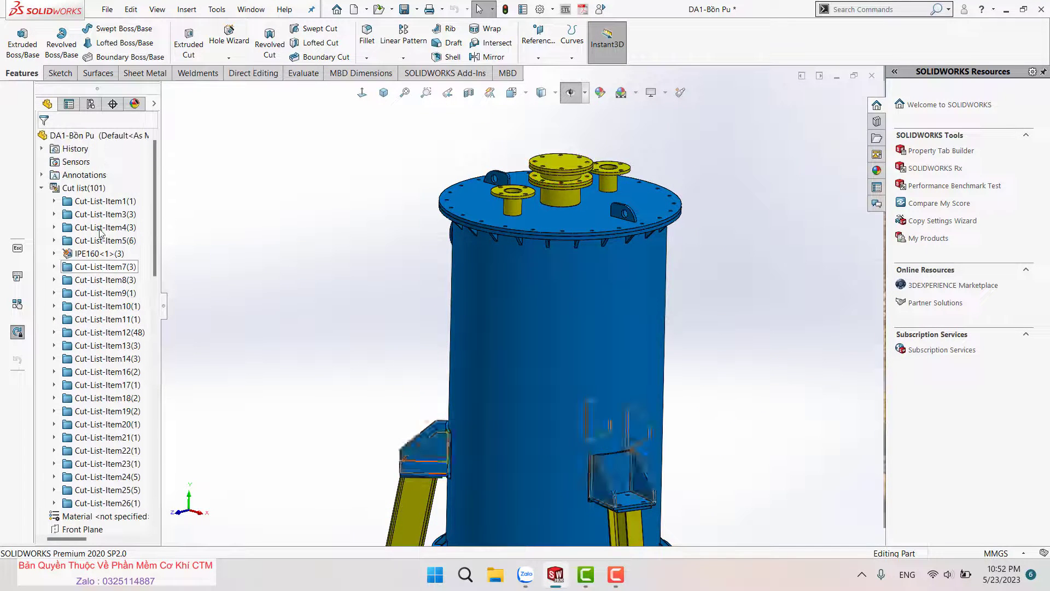
right_click(98, 201)
click(325, 280)
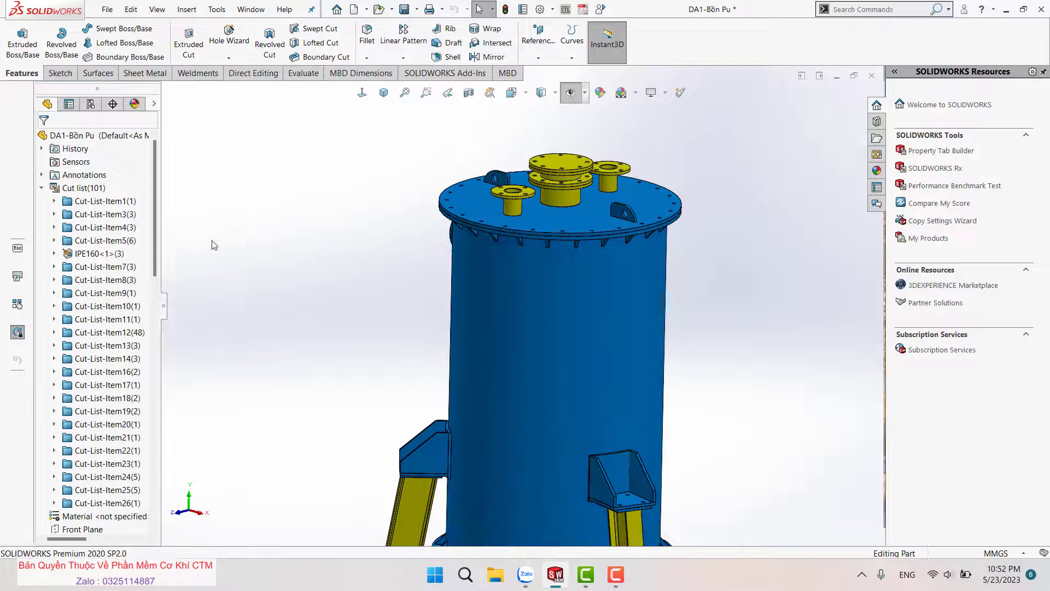
scroll(294, 277, up, 5)
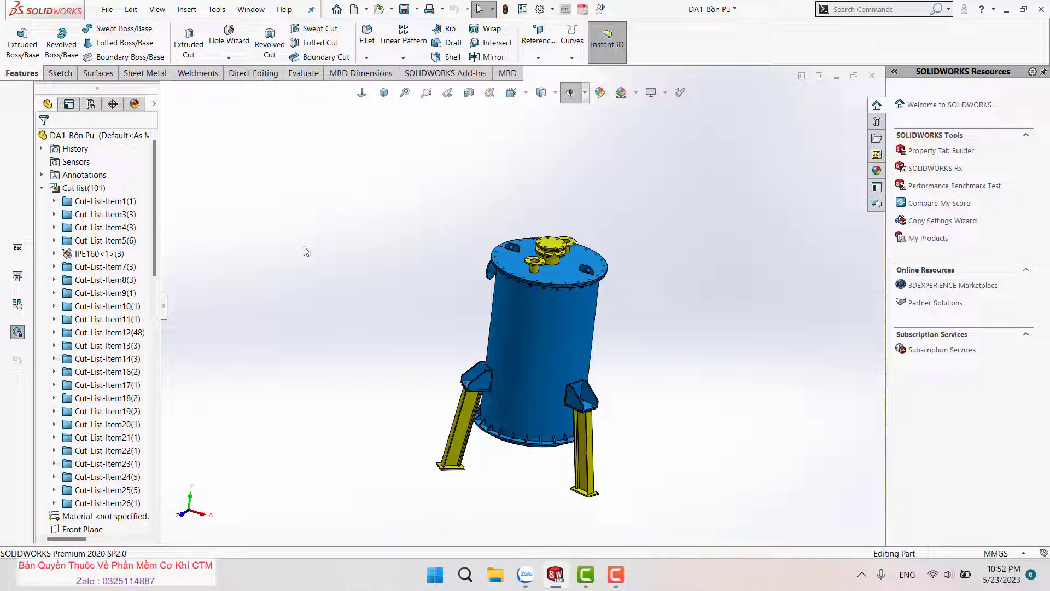
key(ctrl+Tab)
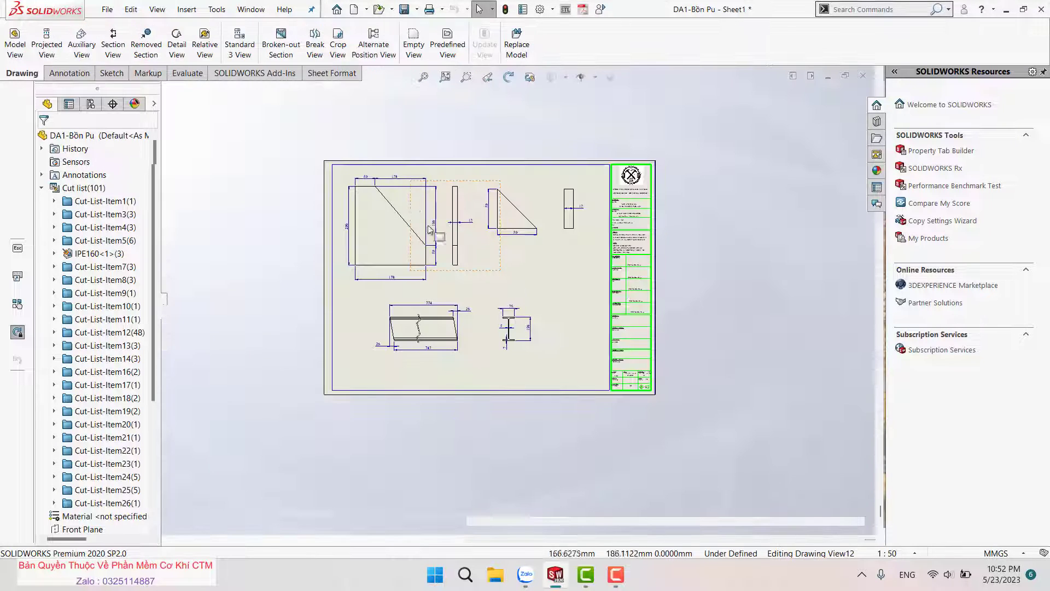
Add a new Sheet2 to the drawing.
click(430, 230)
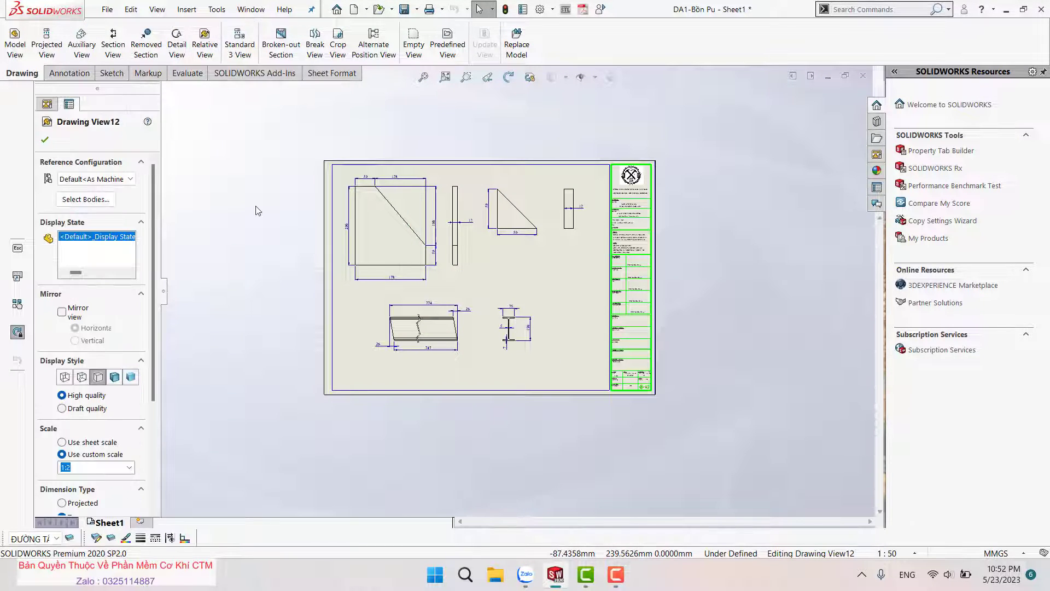
key(Escape)
click(144, 522)
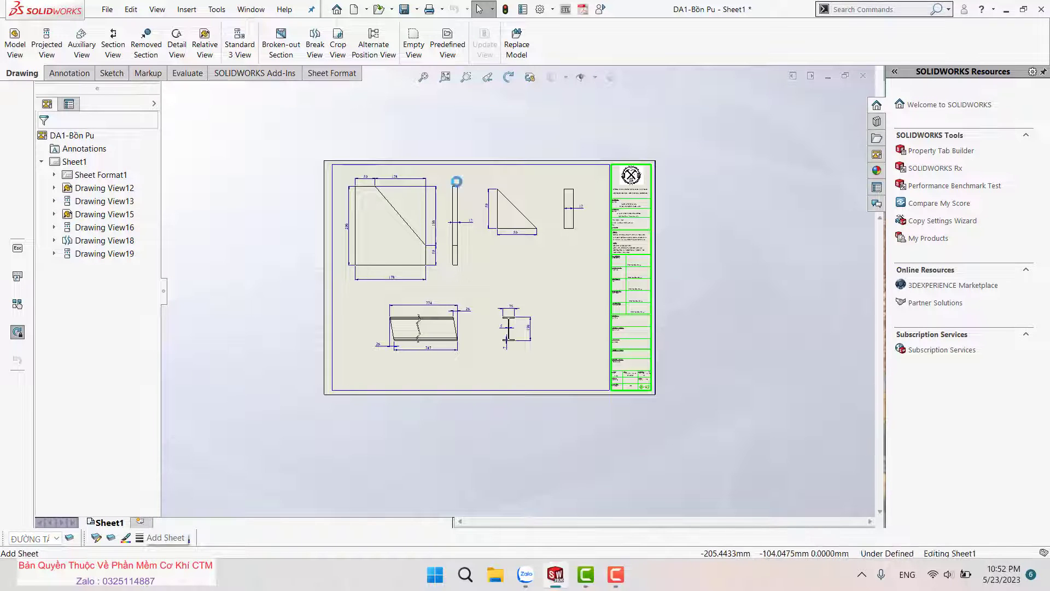
Place a front view of the DA1-Bồn Pu tank on Sheet2 at custom 1:15 scale.
click(16, 49)
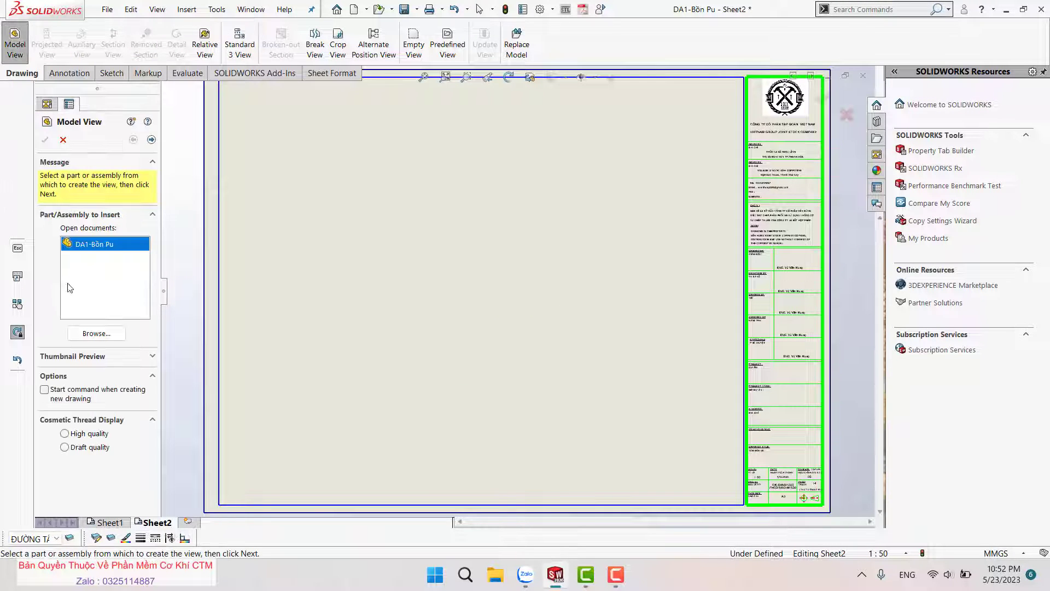
double_click(94, 245)
click(350, 176)
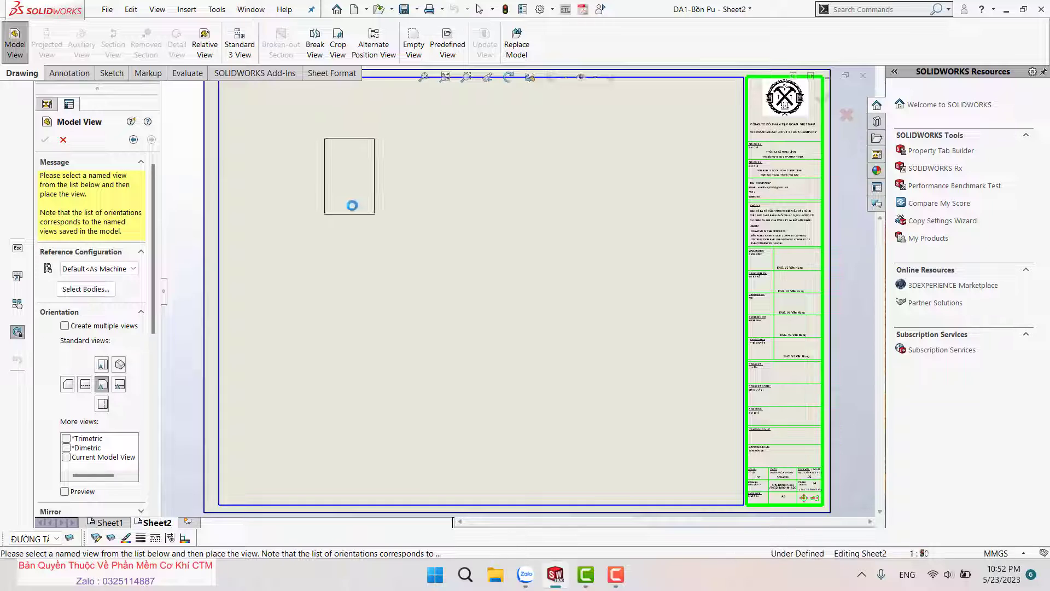
key(Escape)
click(126, 292)
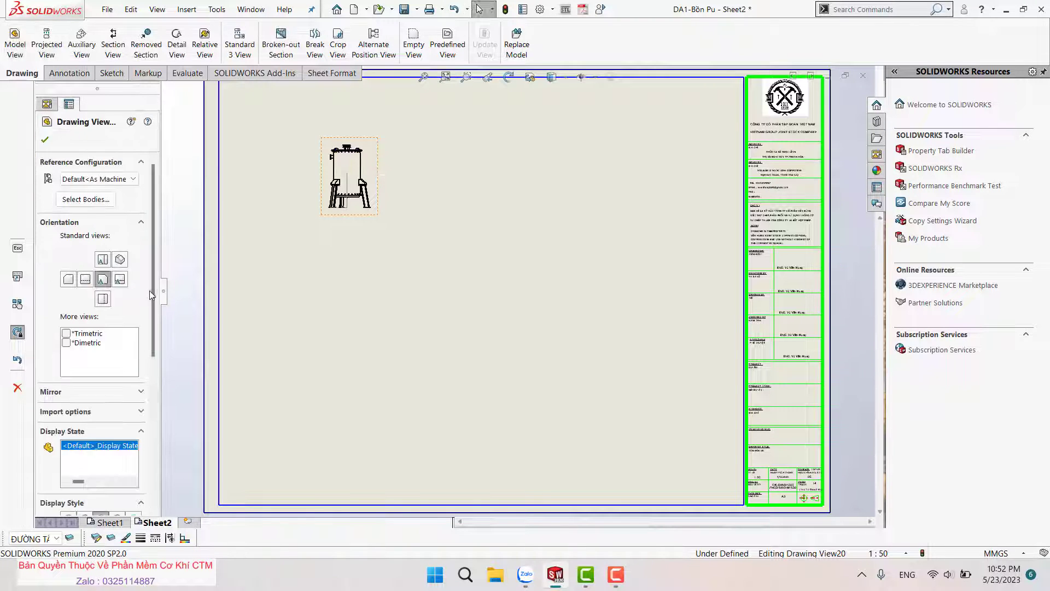
scroll(156, 327, down, 5)
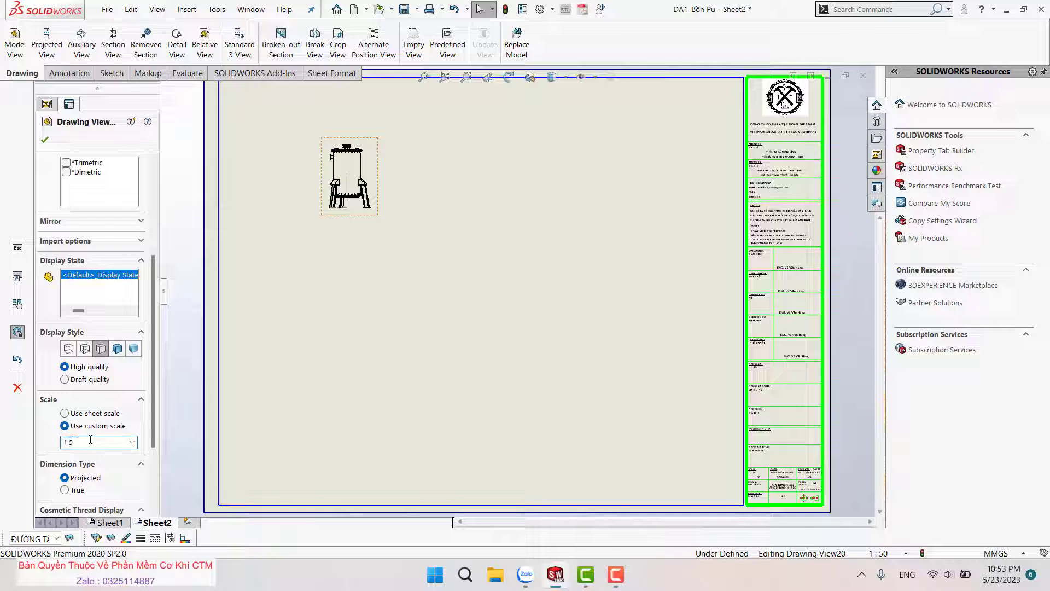
key(Return)
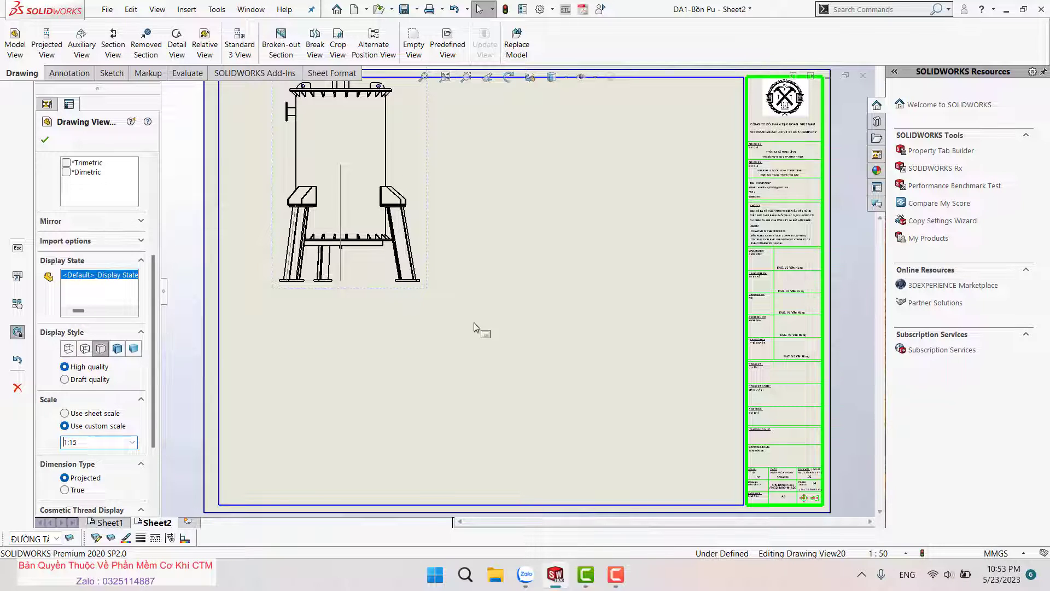
key(Escape)
key(f)
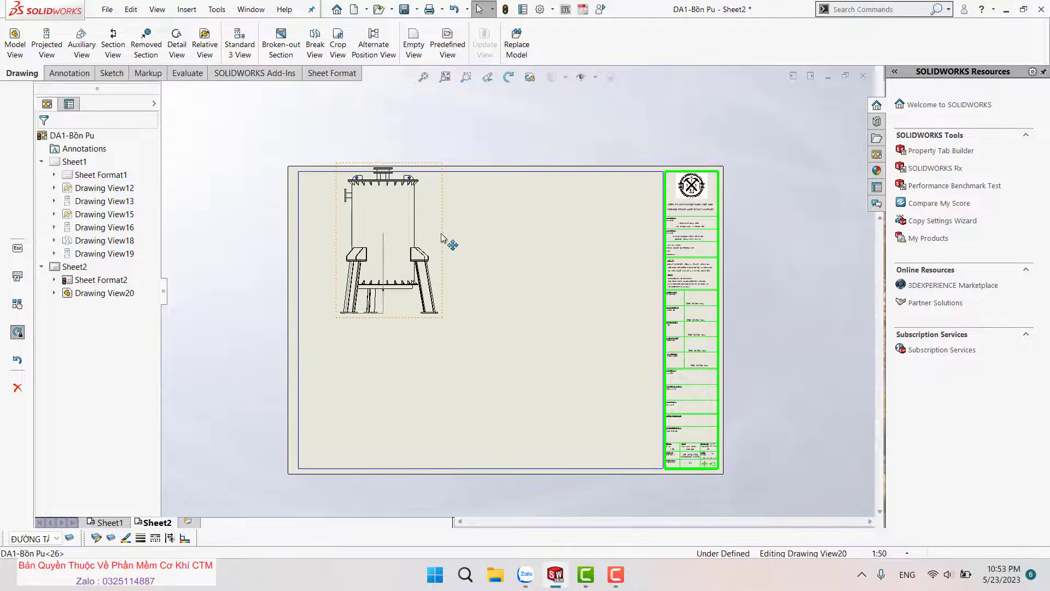
Choose Weldment Cut List from the Annotation tab's Tables menu.
click(69, 74)
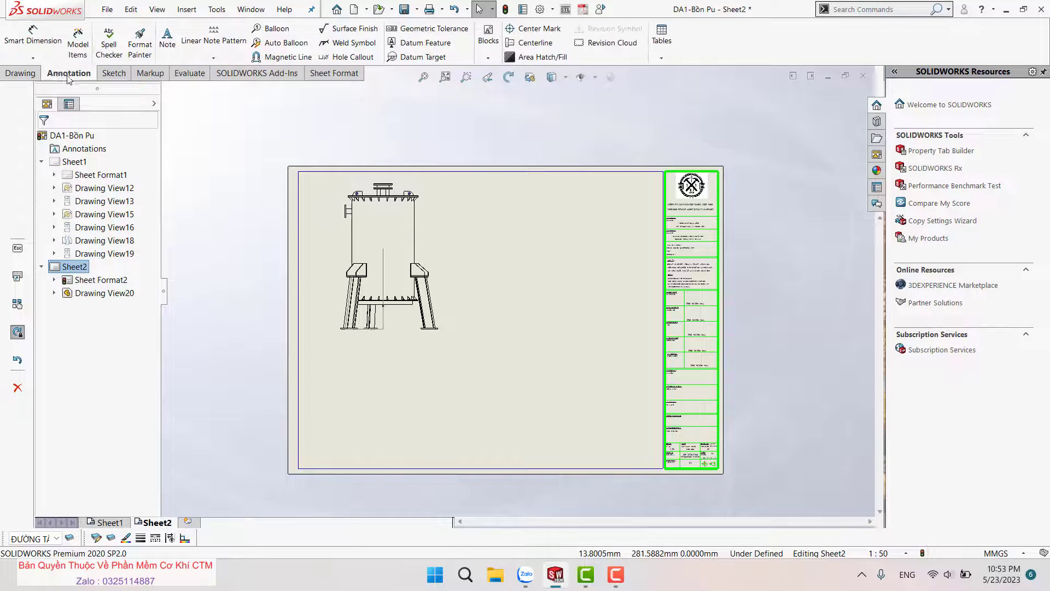
click(660, 60)
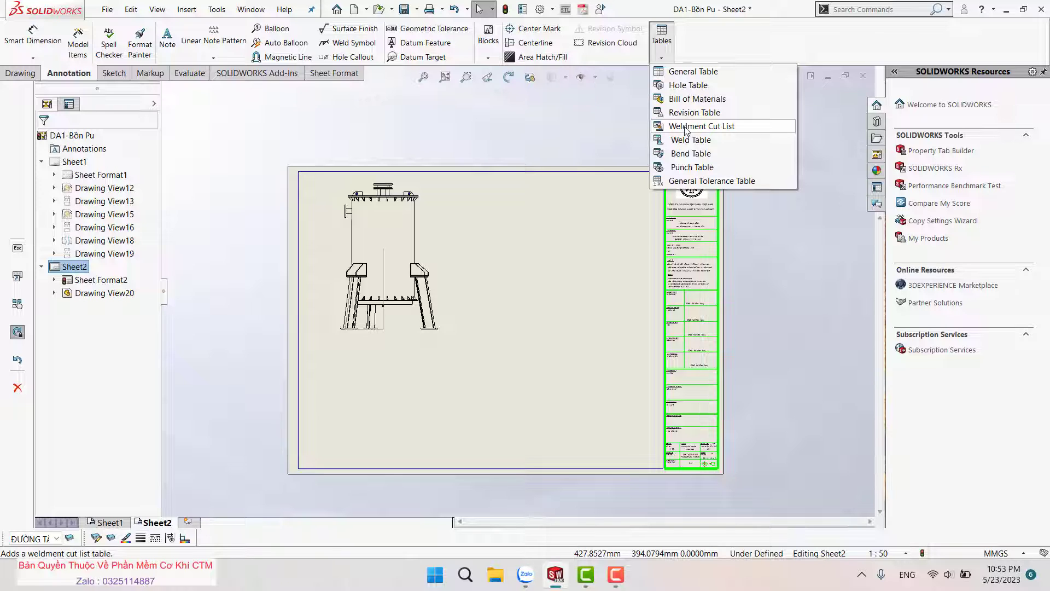
click(686, 130)
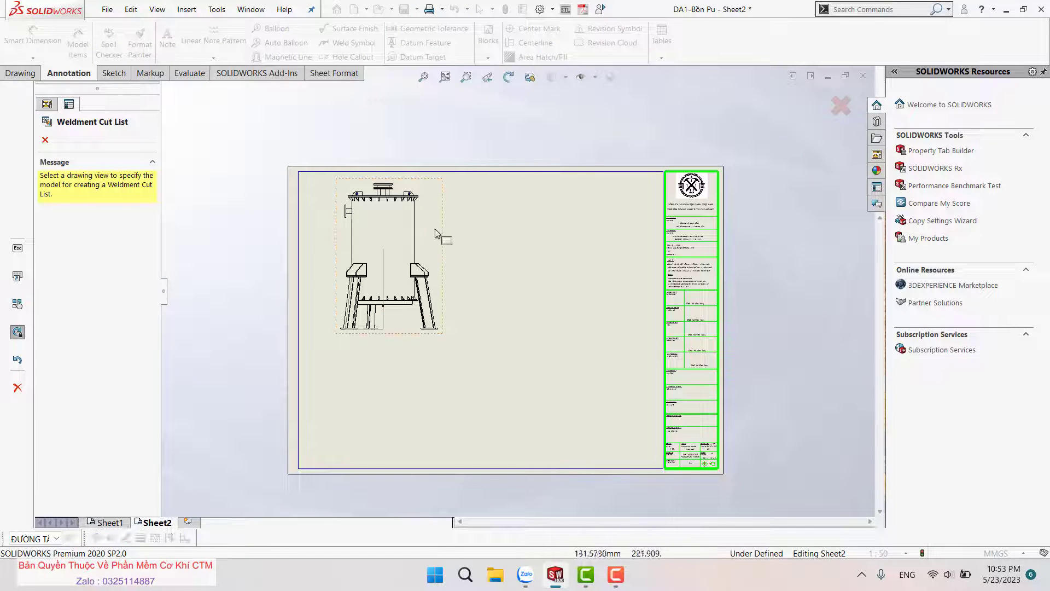
Place the weldment cut list table, sourced from the tank view, beside the tank.
click(402, 298)
click(47, 141)
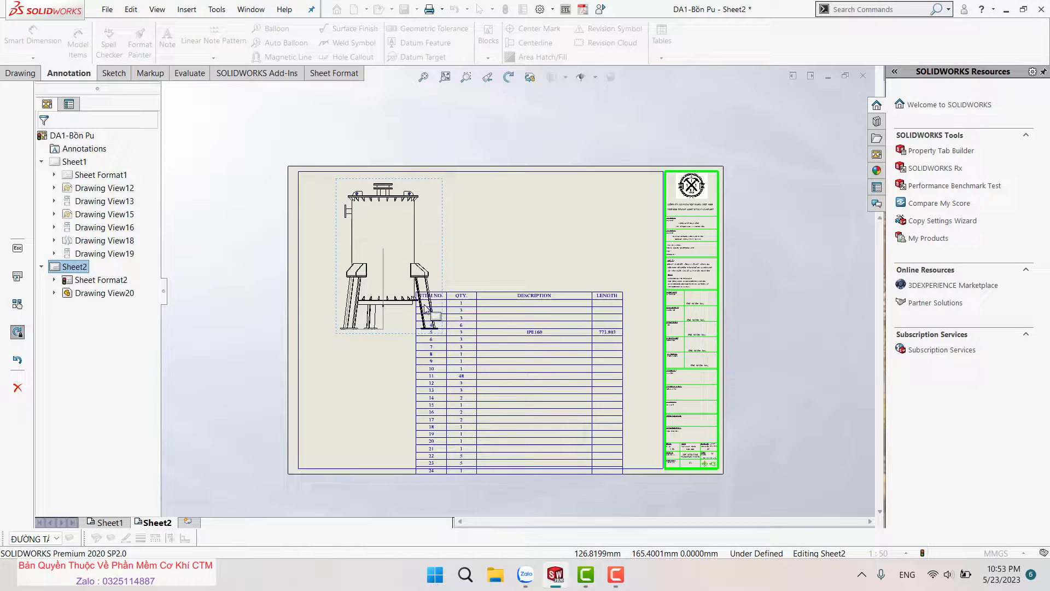
scroll(480, 270, down, 3)
click(472, 268)
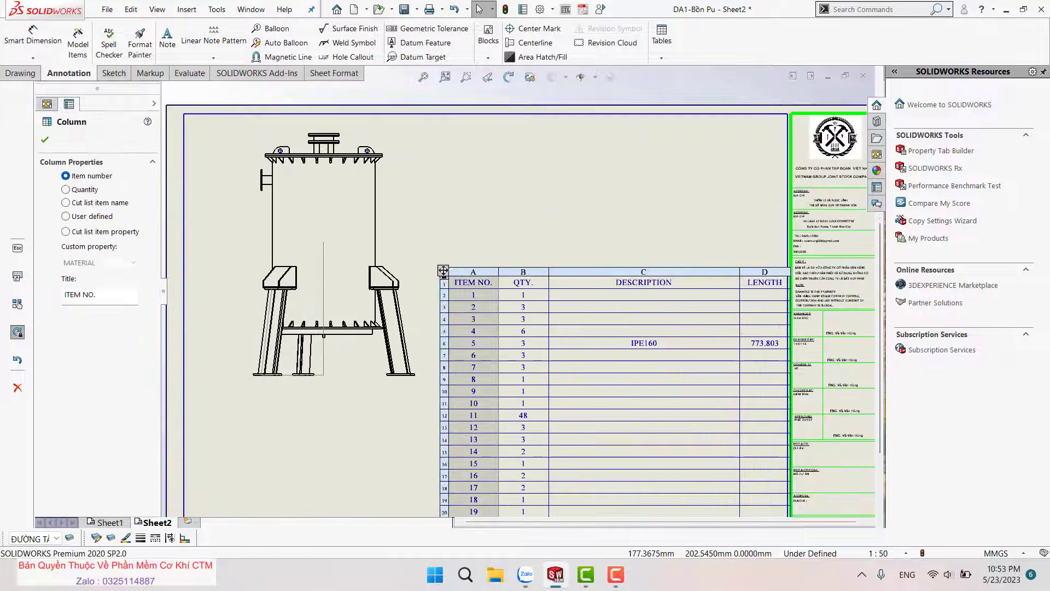
right_click(472, 268)
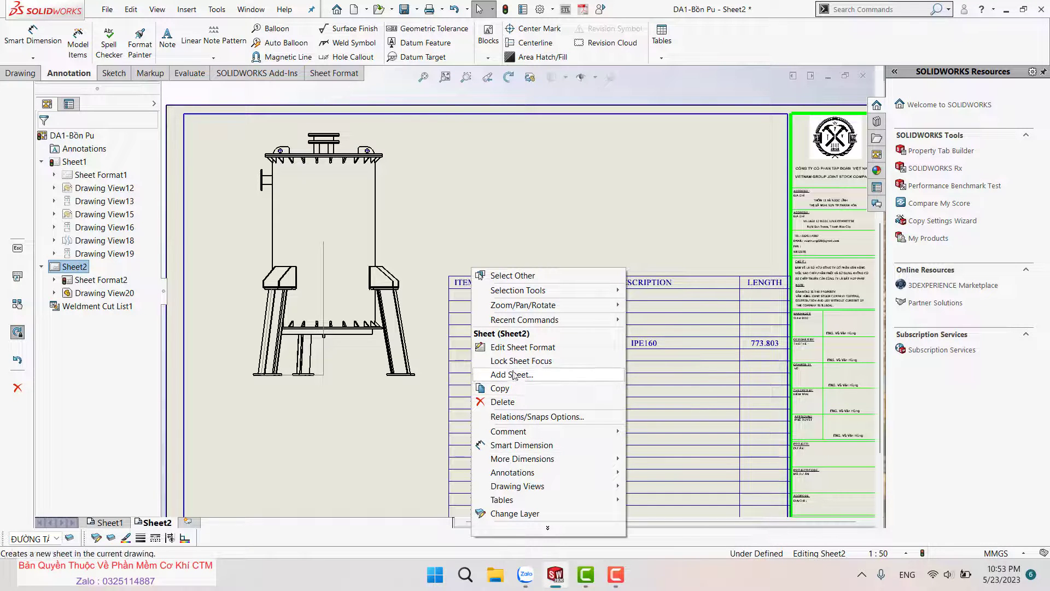
Insert a column right of ITEM NO. that lists each cut list item name.
click(468, 274)
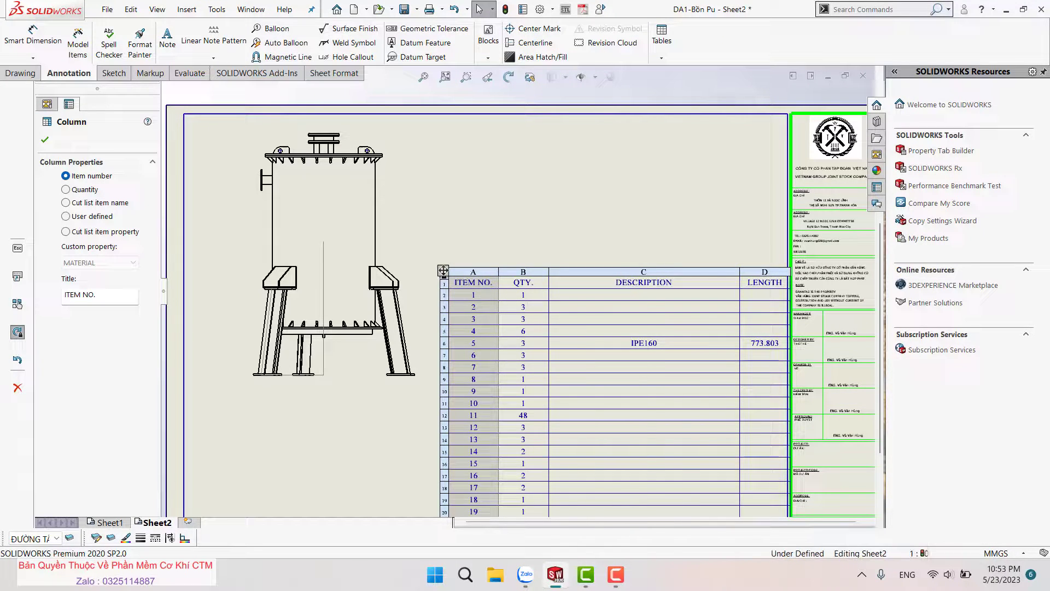
right_click(468, 275)
mouse_move(498, 340)
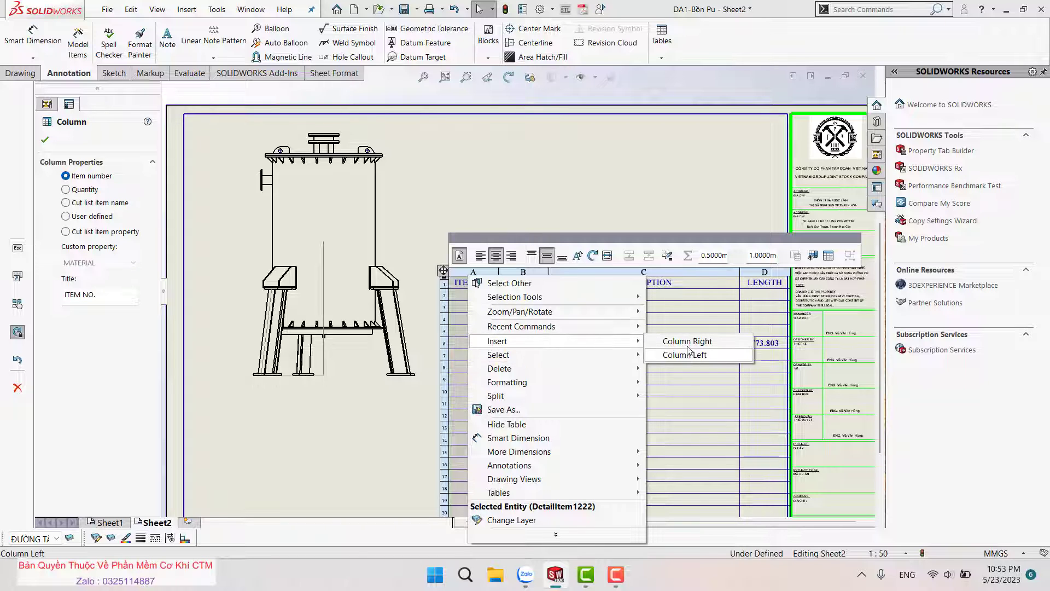
click(683, 339)
click(580, 234)
click(541, 278)
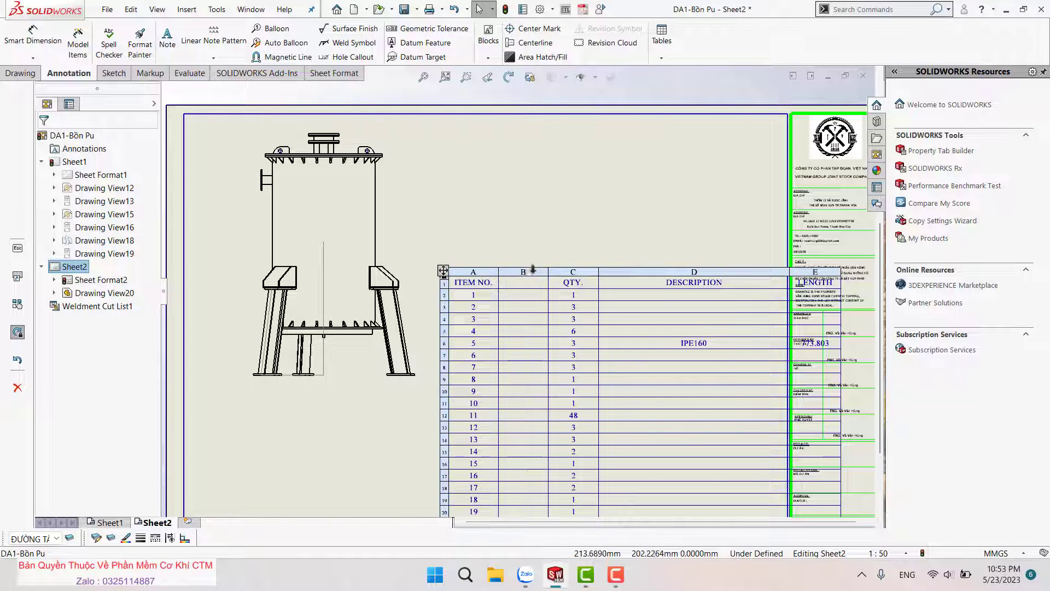
click(66, 202)
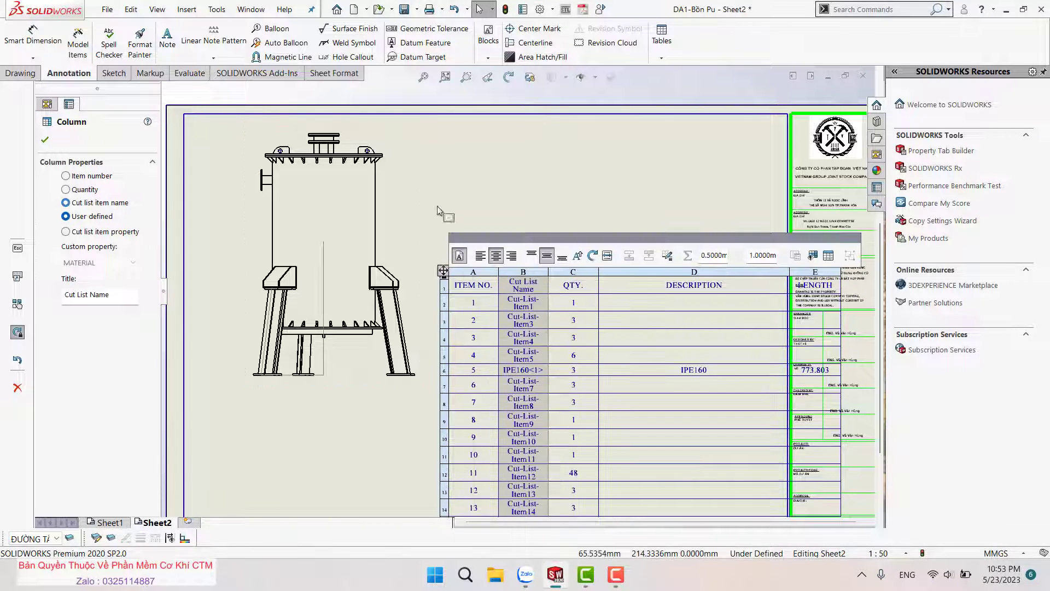
click(515, 202)
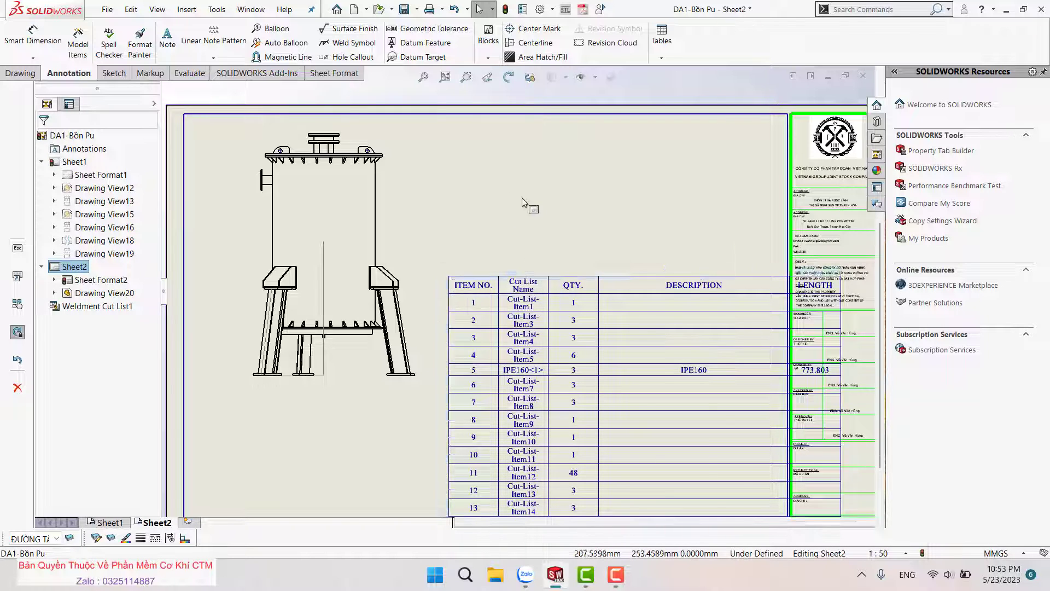
Select the tank drawing view and start rotating it, then cancel the rotation.
key(f)
click(453, 236)
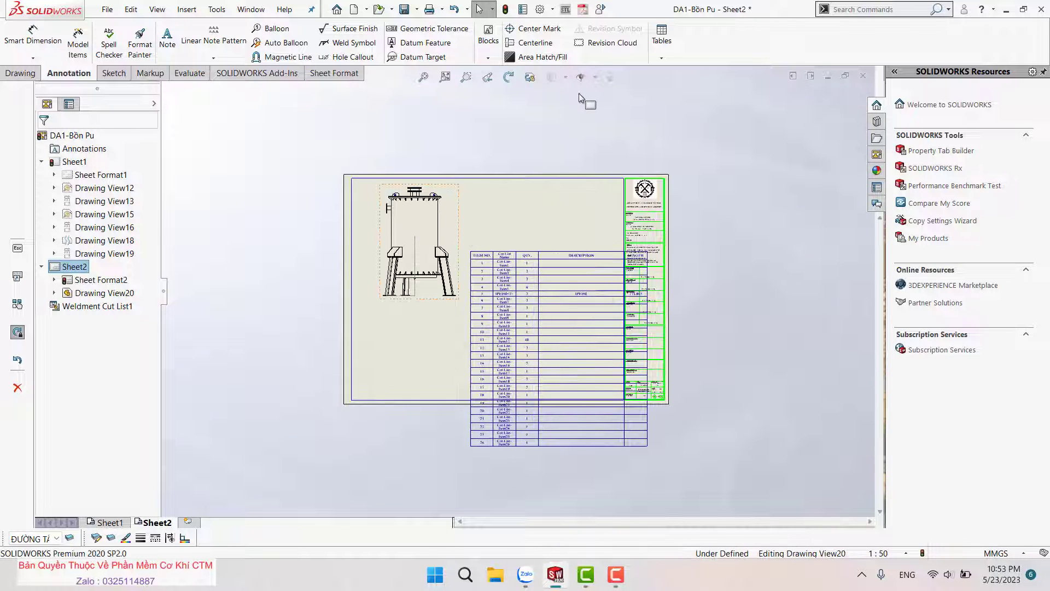
click(529, 77)
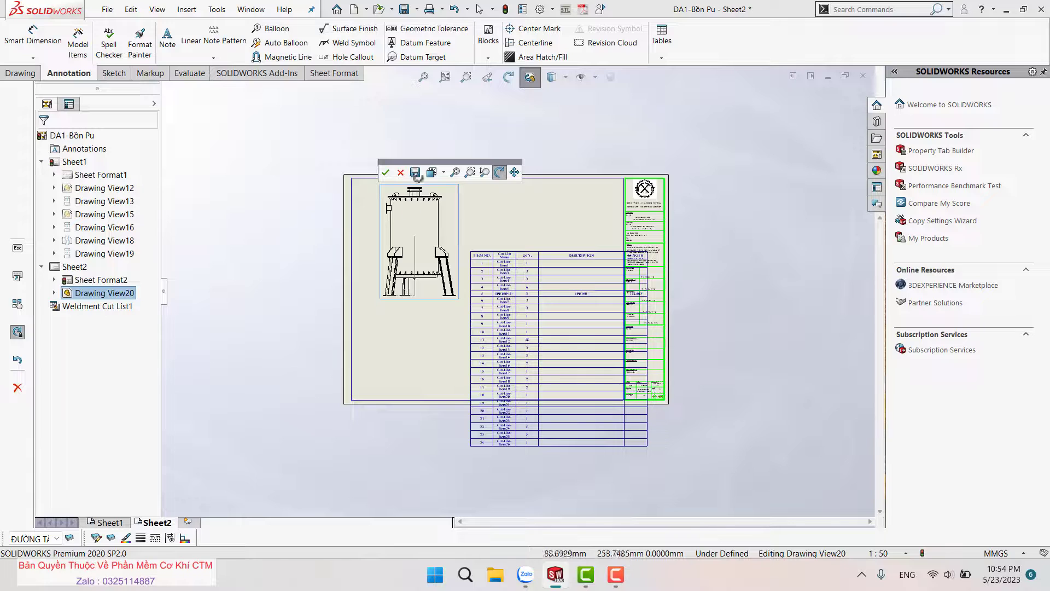
key(Escape)
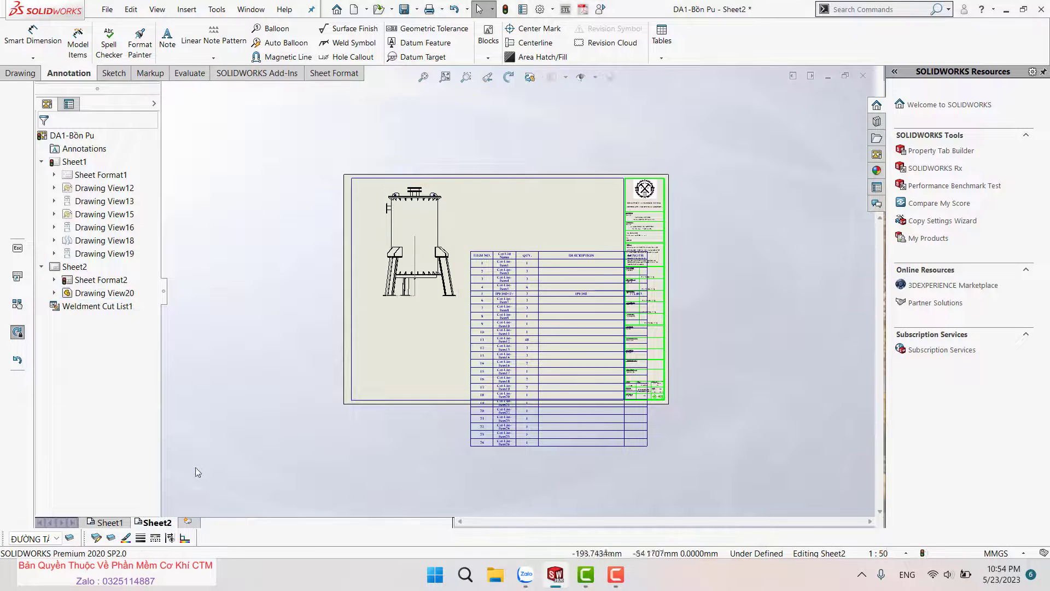
Return to Sheet1, fit it in the window and switch to the Drawing tab.
click(121, 522)
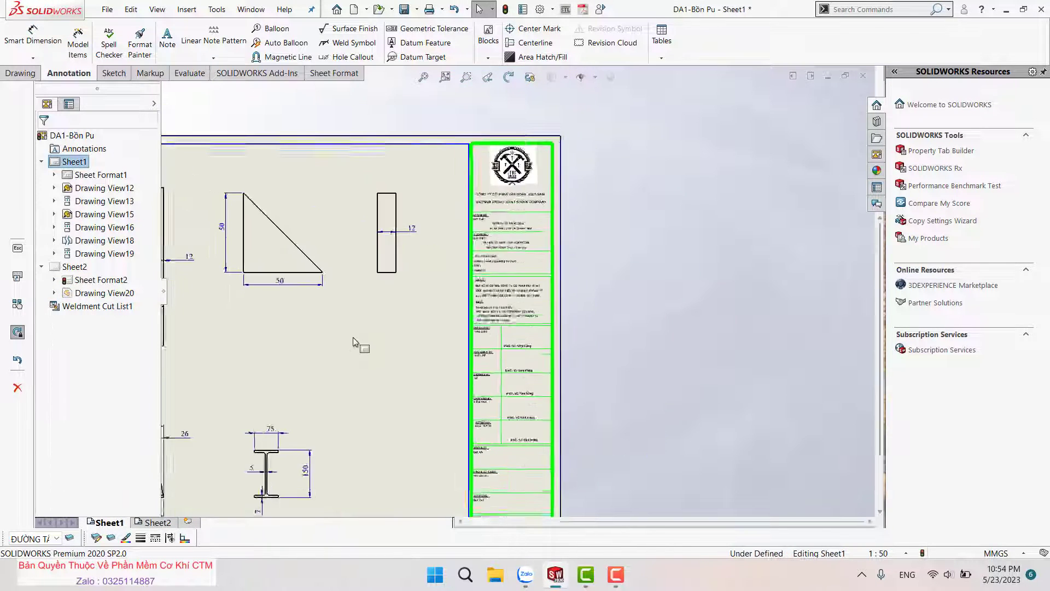
scroll(290, 283, up, 2)
scroll(493, 227, down, 4)
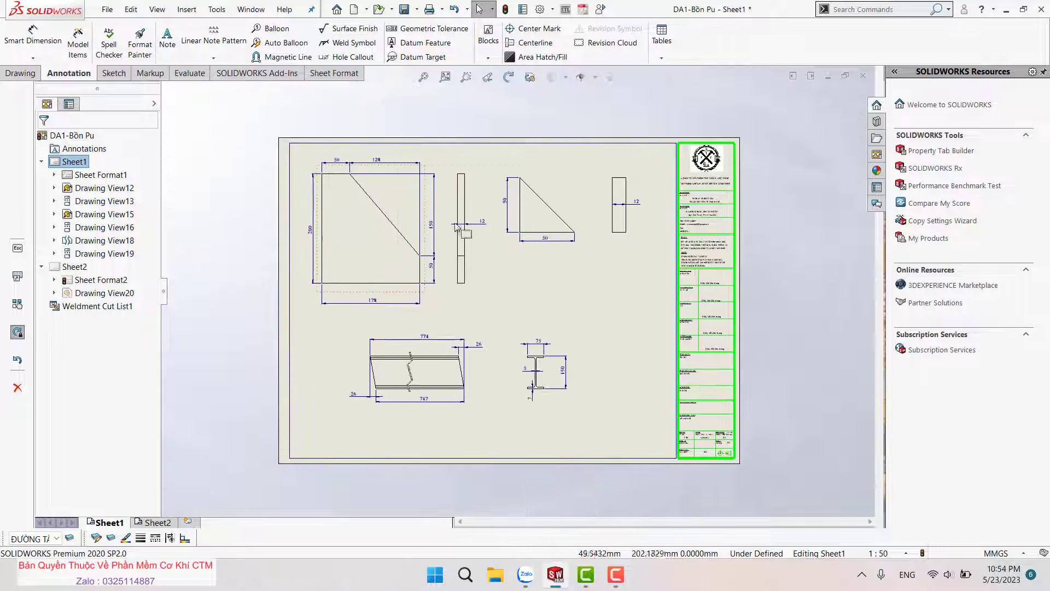
key(f)
middle_drag(465, 185, 474, 205)
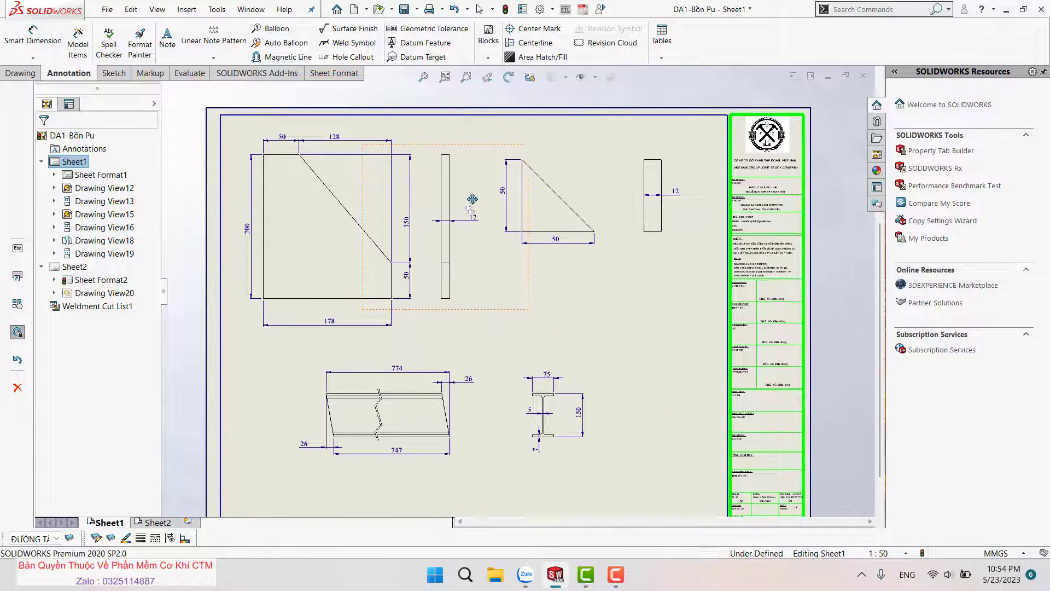
click(15, 74)
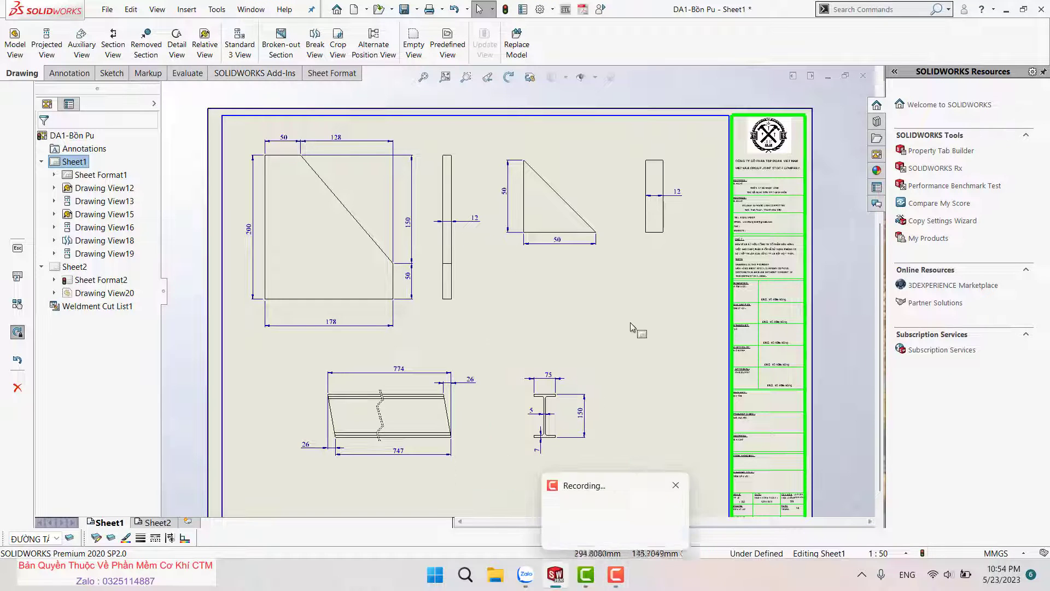
click(616, 574)
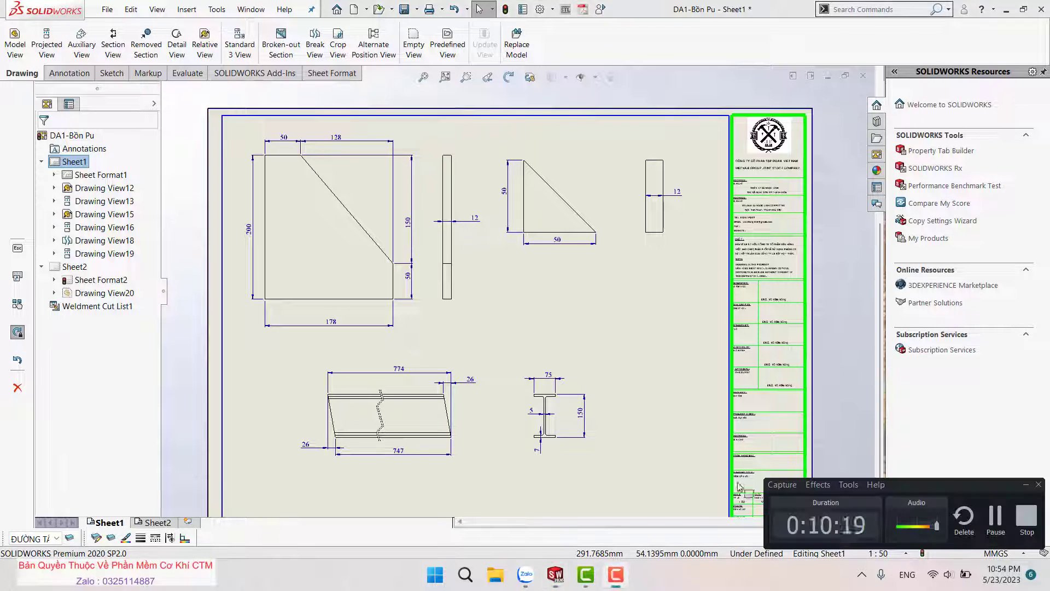